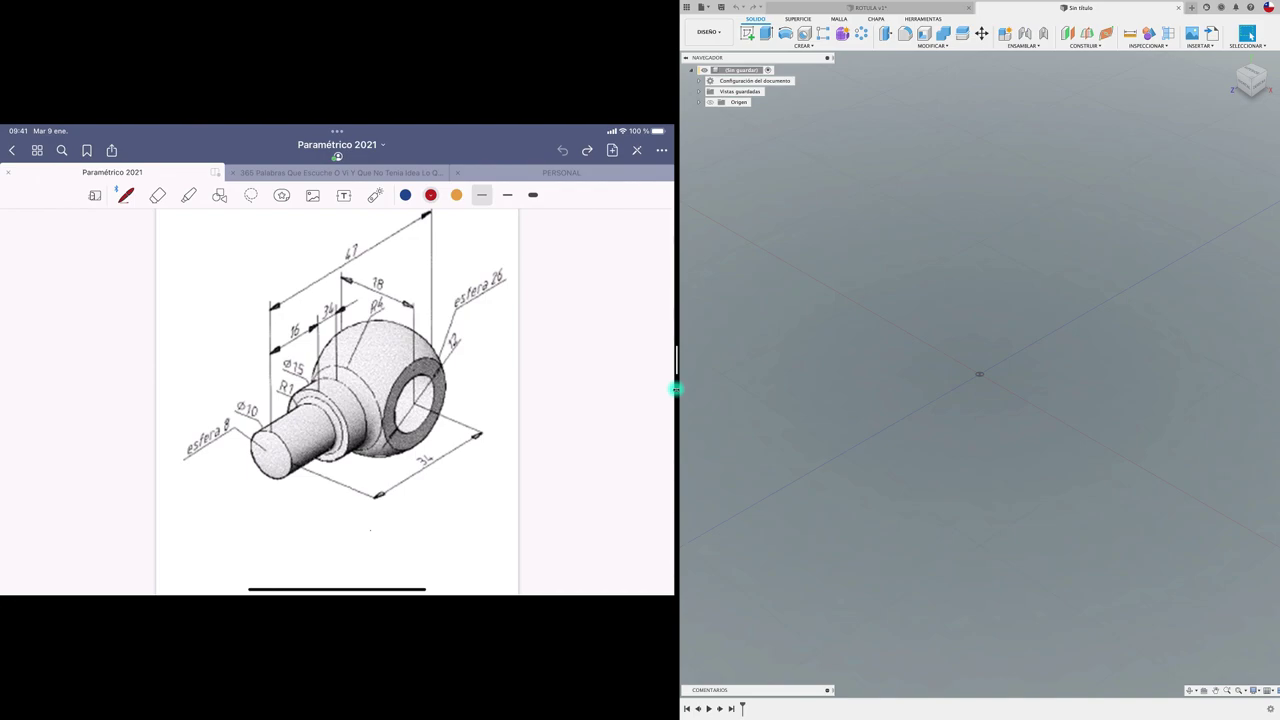
Step: With a thicker red pen, circle the 34 and esfera 8 dimensions on the drawing
{"action": "scroll", "coordinate": [337, 400], "scroll_direction": "up", "scroll_amount": 2}
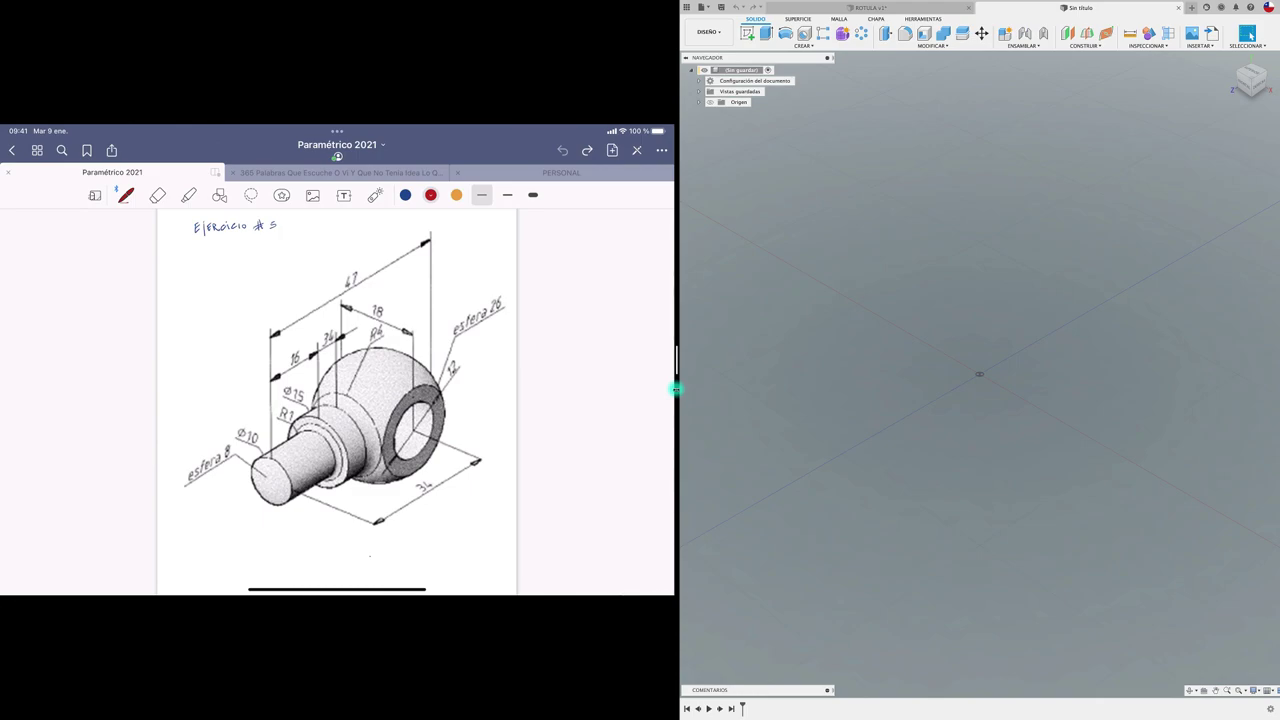
{"action": "mouse_move", "coordinate": [426, 477]}
{"action": "left_mouse_down"}
{"action": "mouse_move", "coordinate": [414, 498]}
{"action": "mouse_move", "coordinate": [438, 476]}
{"action": "left_mouse_up"}
{"action": "left_click", "coordinate": [507, 194]}
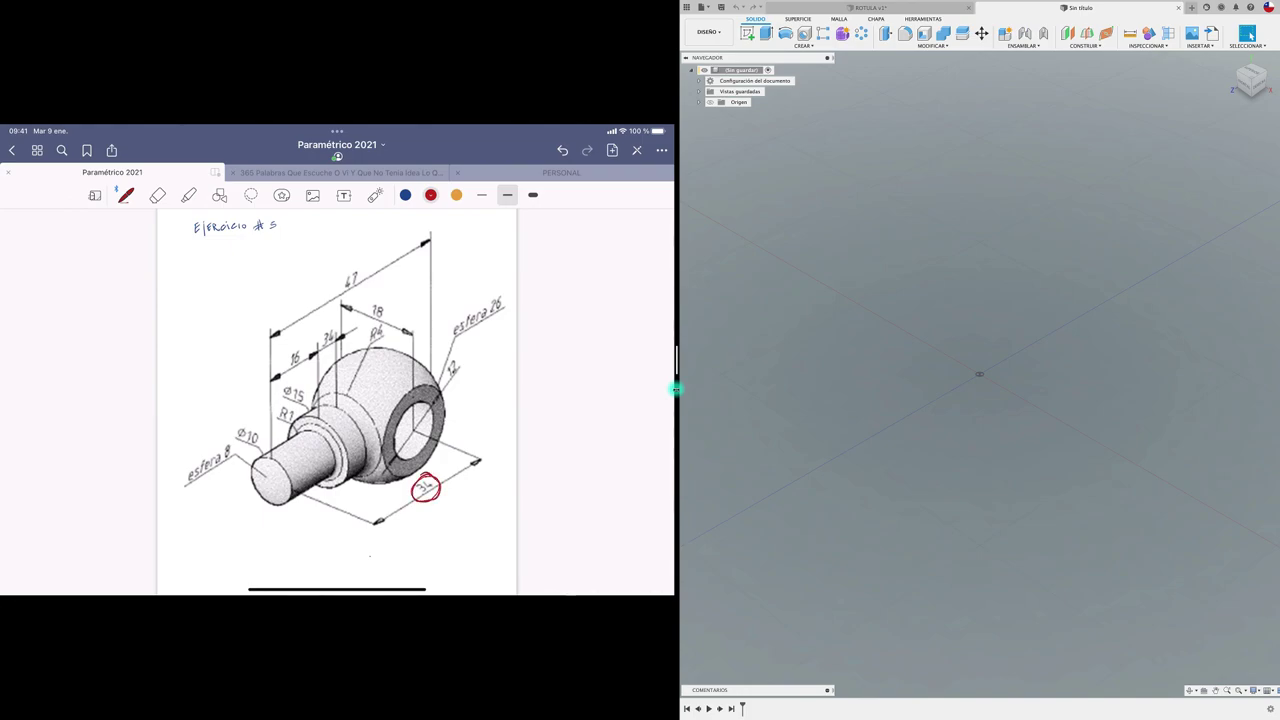
{"action": "mouse_move", "coordinate": [326, 326]}
{"action": "left_mouse_down"}
{"action": "mouse_move", "coordinate": [316, 350]}
{"action": "mouse_move", "coordinate": [340, 328]}
{"action": "left_mouse_up"}
{"action": "mouse_move", "coordinate": [228, 445]}
{"action": "left_mouse_down"}
{"action": "mouse_move", "coordinate": [186, 462]}
{"action": "mouse_move", "coordinate": [236, 478]}
{"action": "mouse_move", "coordinate": [240, 422]}
{"action": "left_mouse_up"}
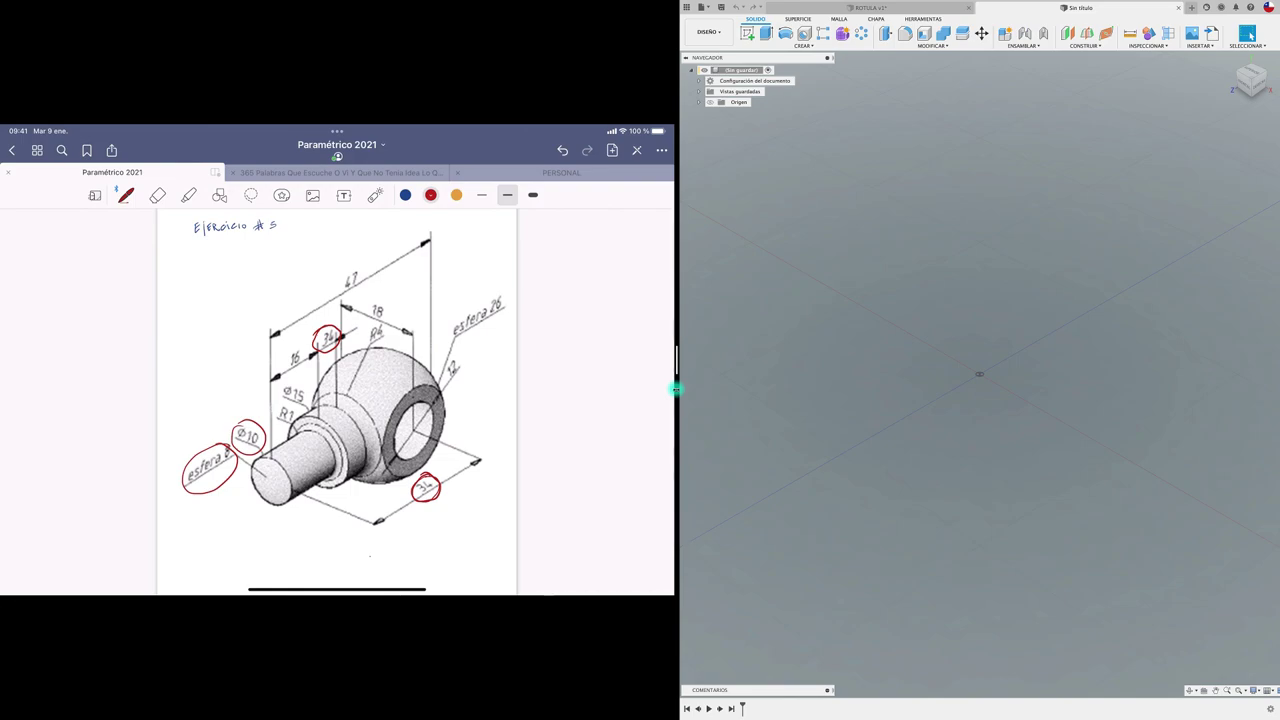
Step: Write the r=16 note under esfera 8 and widen the modelling window
{"action": "mouse_move", "coordinate": [209, 482]}
{"action": "left_mouse_down"}
{"action": "mouse_move", "coordinate": [207, 516]}
{"action": "mouse_move", "coordinate": [224, 535]}
{"action": "left_mouse_up"}
{"action": "left_click_drag", "start_coordinate": [231, 524], "coordinate": [229, 534]}
{"action": "left_click_drag", "start_coordinate": [209, 535], "coordinate": [214, 537]}
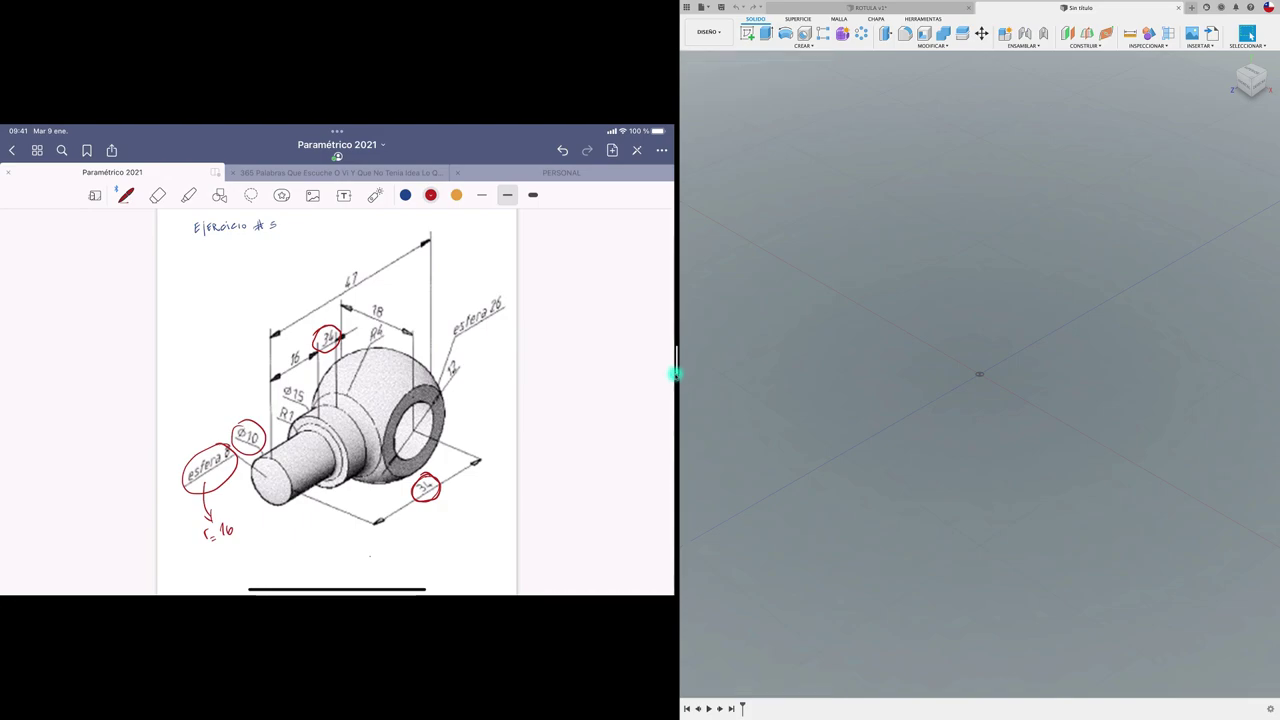
{"action": "left_click_drag", "start_coordinate": [676, 389], "coordinate": [450, 371]}
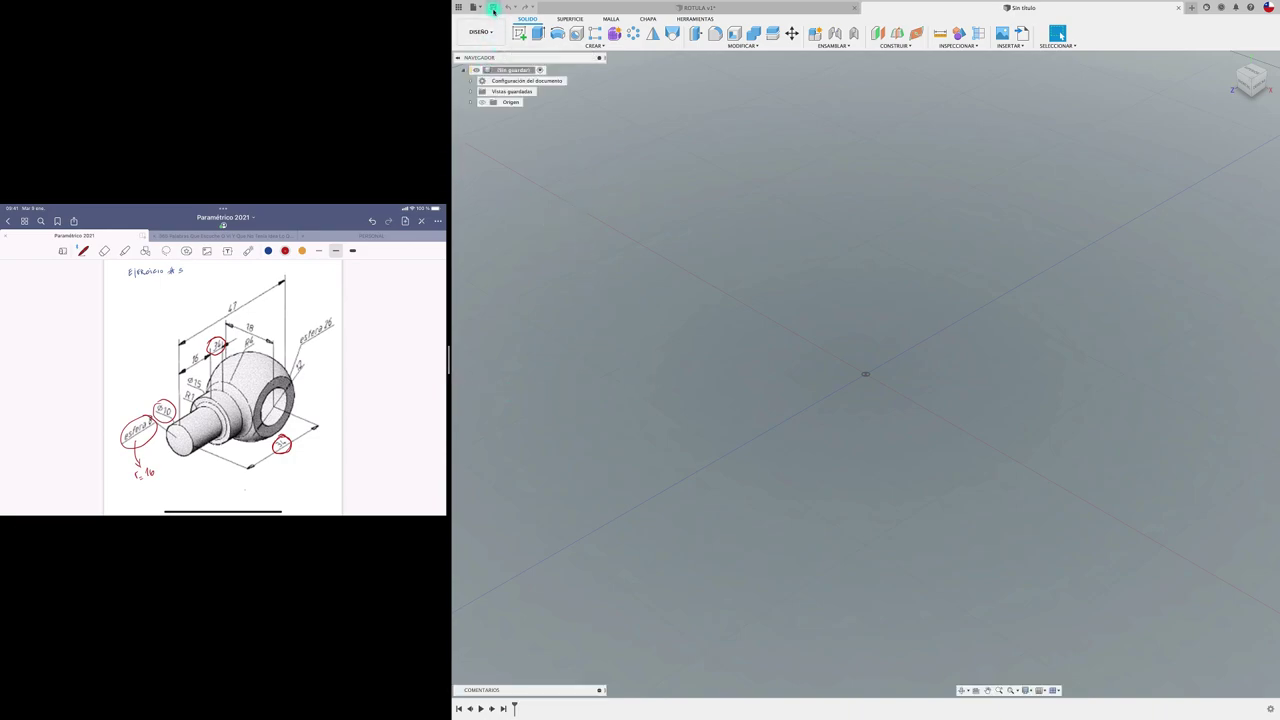
Step: Save the new design as ROTULA and show its origin planes and axes
{"action": "left_click", "coordinate": [492, 7]}
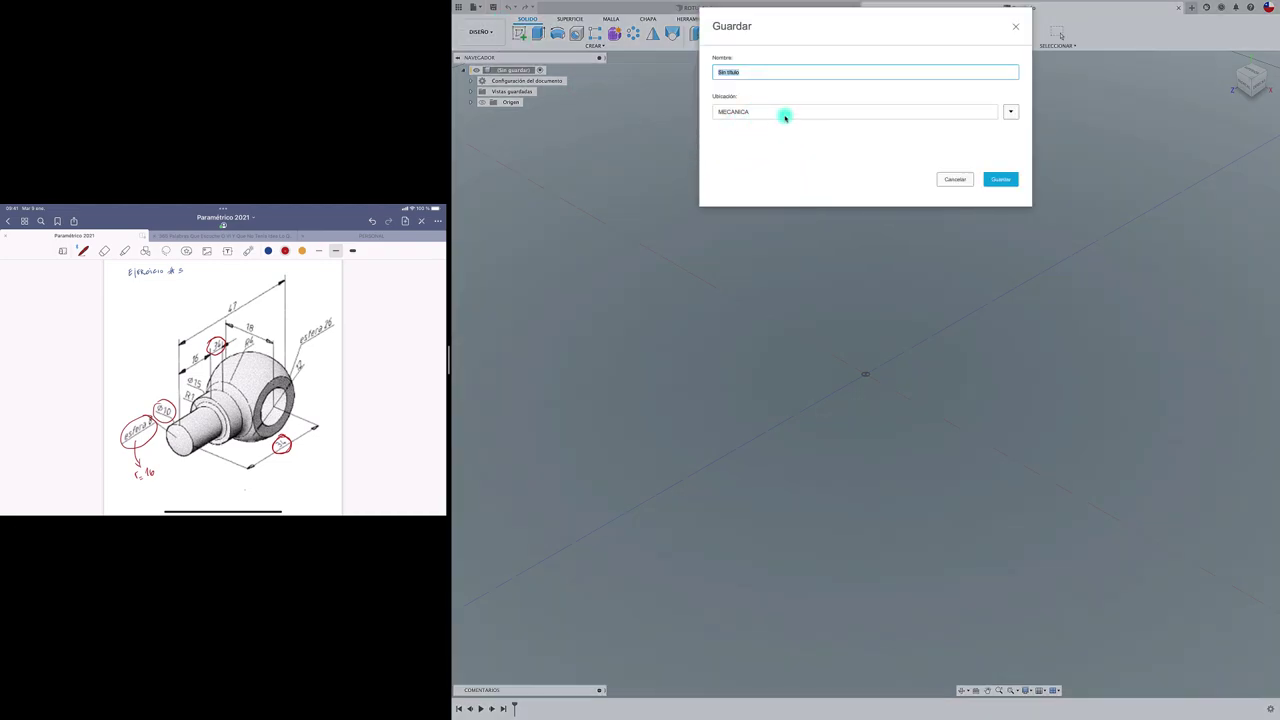
{"action": "type", "text": "E"}
{"action": "left_click", "coordinate": [1000, 179]}
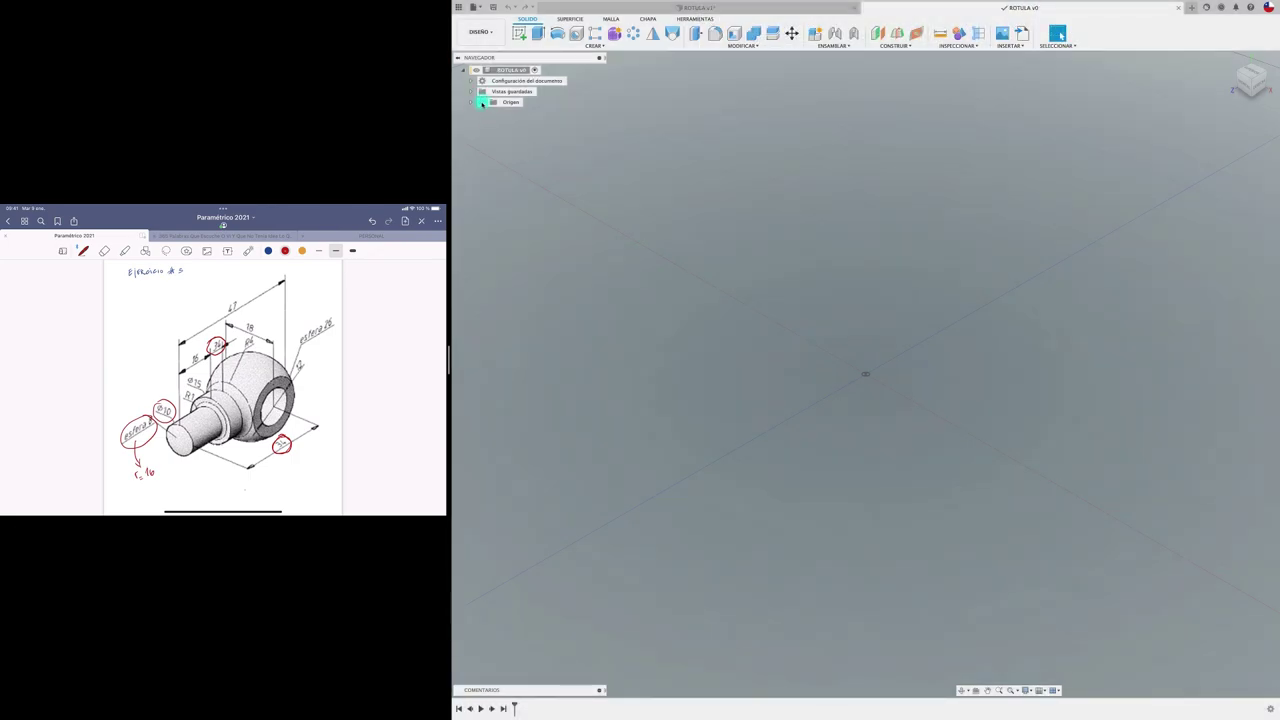
{"action": "left_click", "coordinate": [482, 102]}
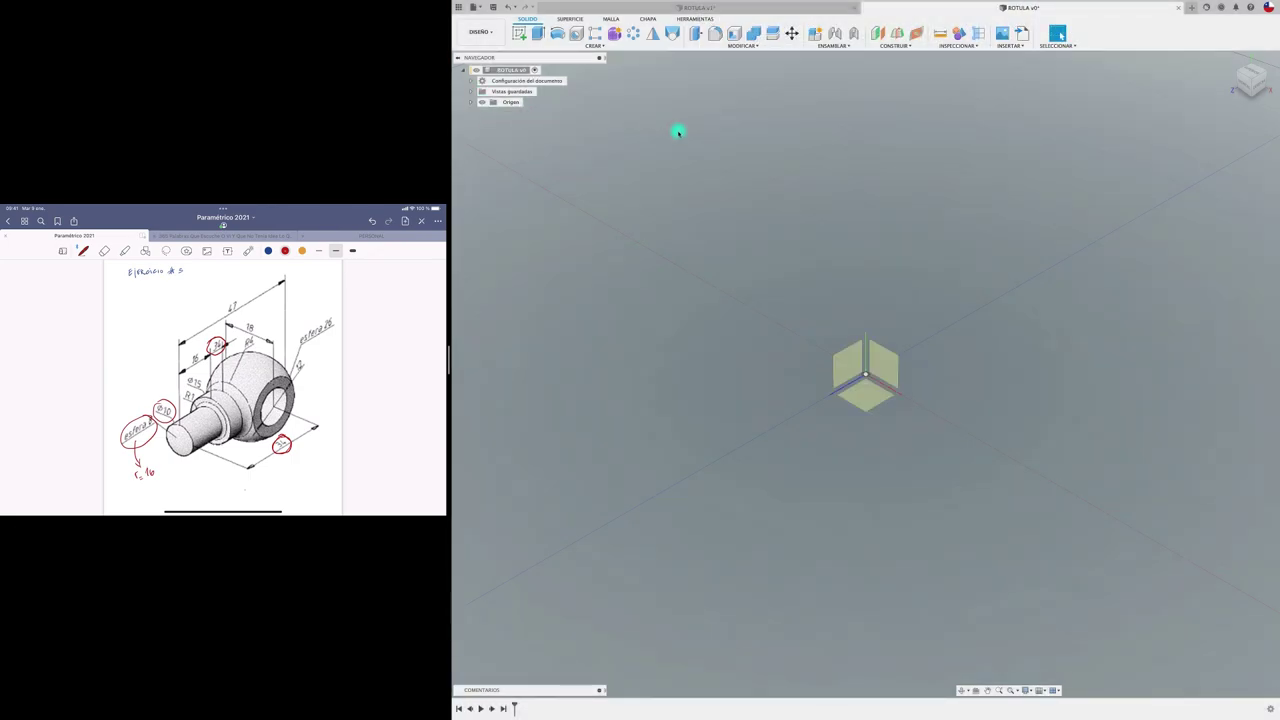
Step: Create a 26 mm diameter sphere centred on the origin
{"action": "left_click", "coordinate": [596, 46]}
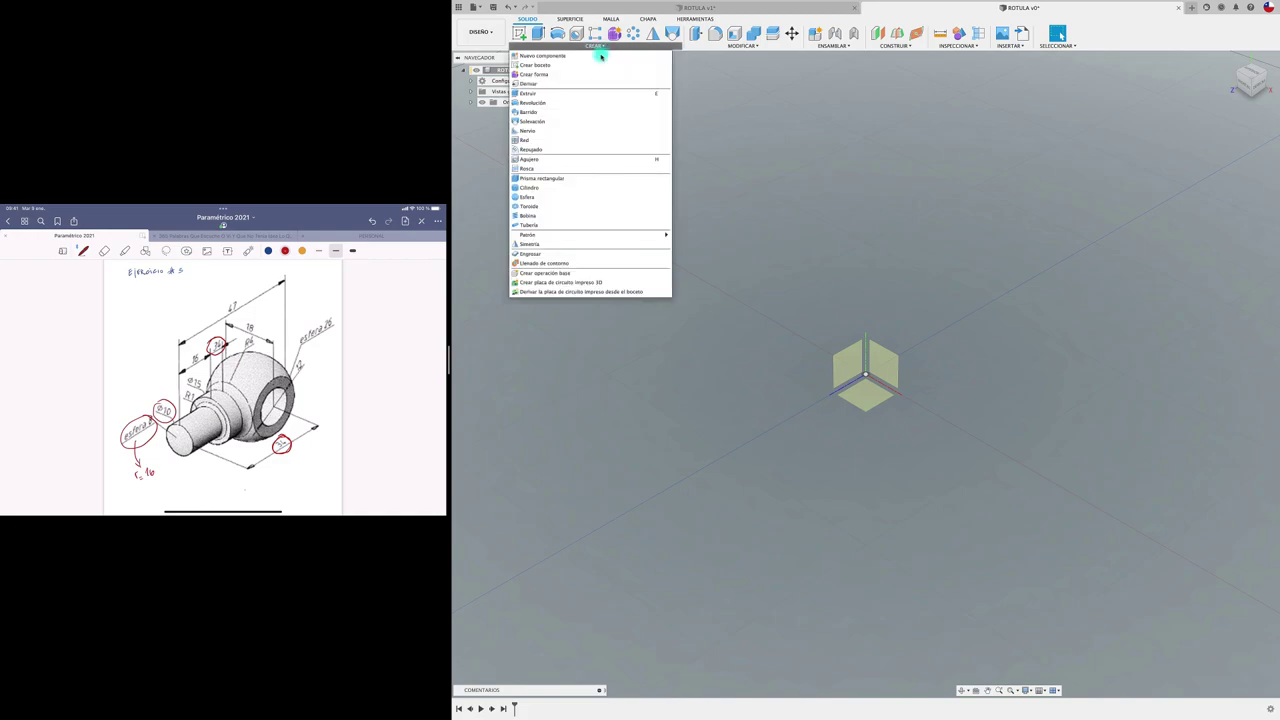
{"action": "left_click", "coordinate": [550, 197]}
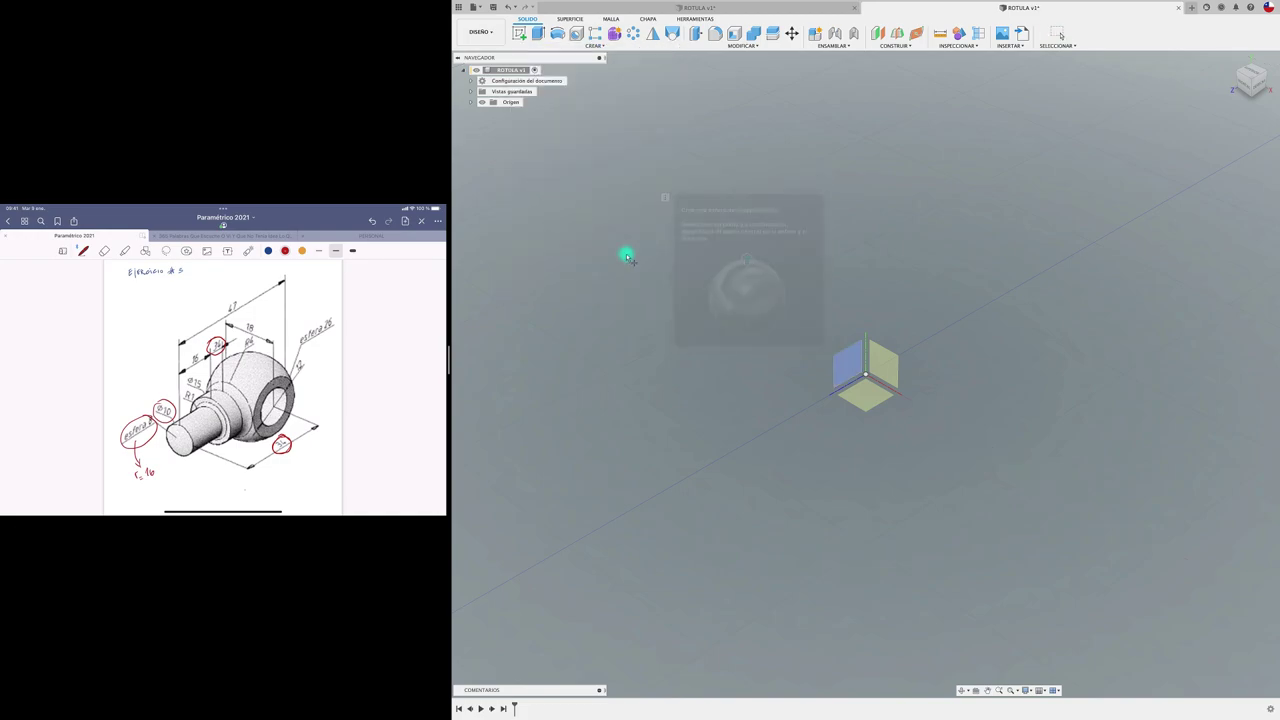
{"action": "left_click", "coordinate": [847, 370]}
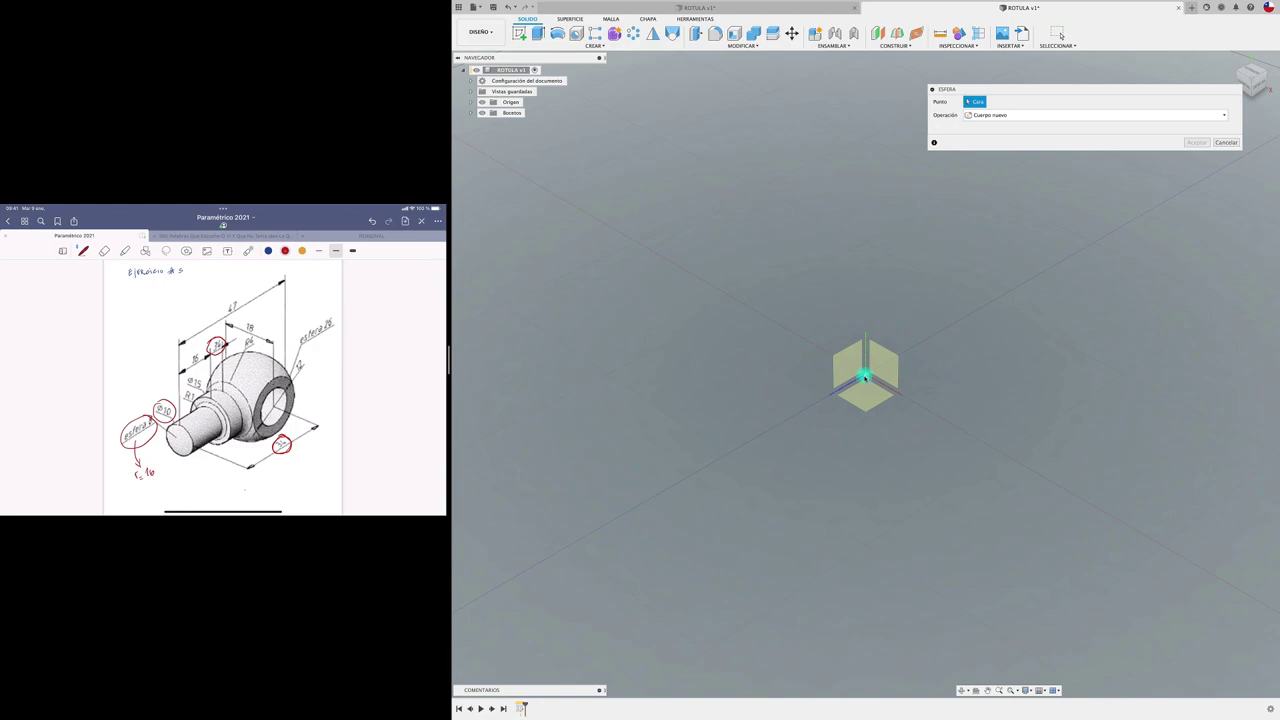
{"action": "left_click", "coordinate": [865, 377]}
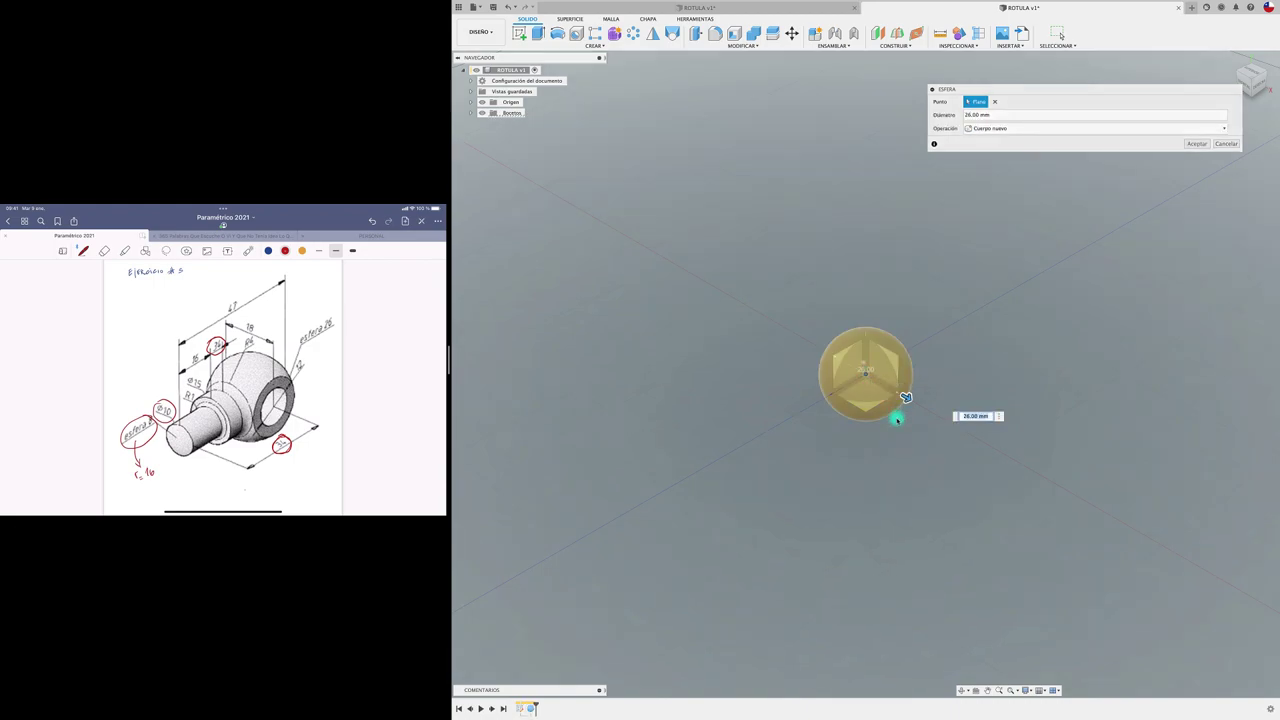
{"action": "key", "text": "Return"}
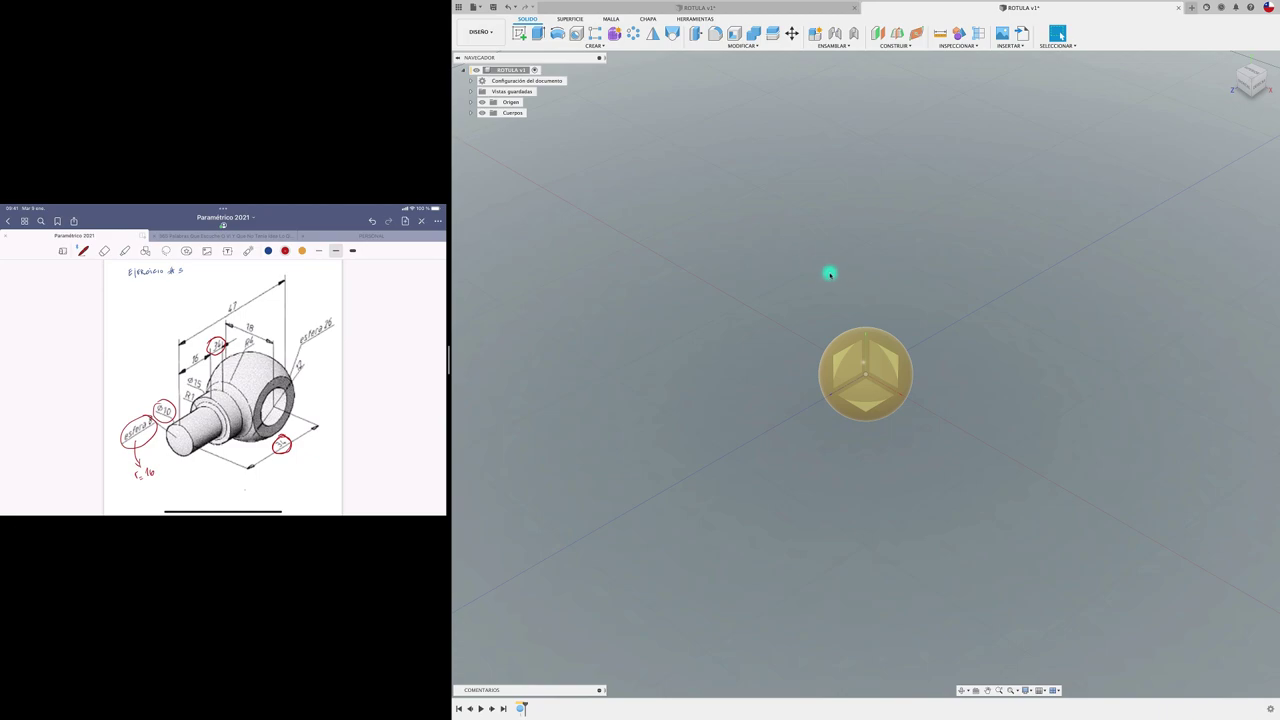
{"action": "scroll", "coordinate": [832, 285], "scroll_direction": "up", "scroll_amount": 3}
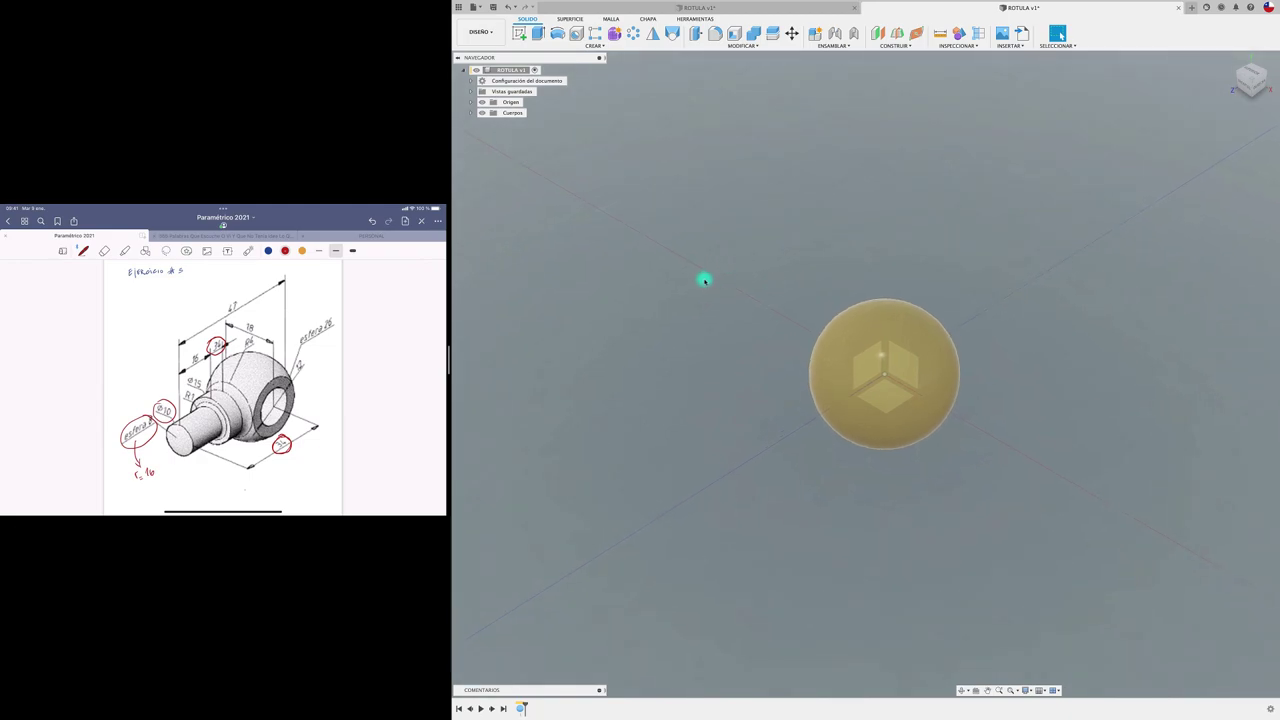
{"action": "scroll", "coordinate": [707, 271], "scroll_direction": "down", "scroll_amount": 2}
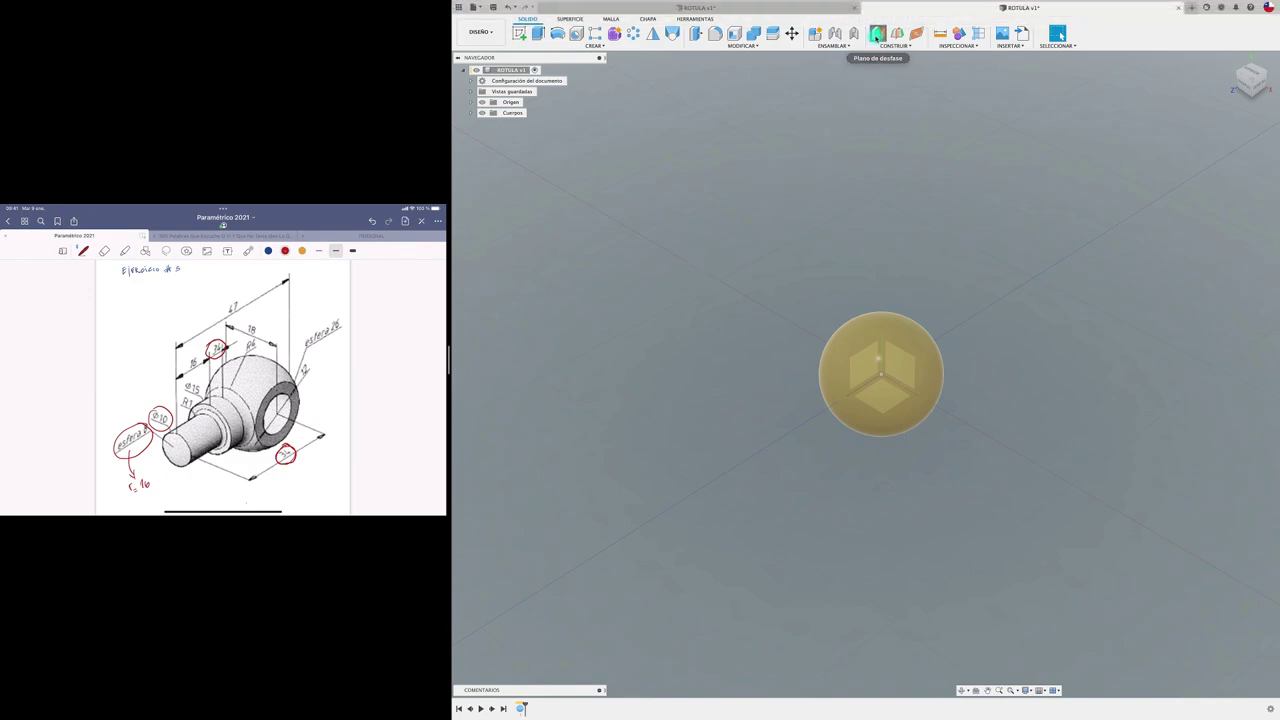
Step: Create a construction plane offset about 47 mm from an origin plane
{"action": "left_click", "coordinate": [877, 34]}
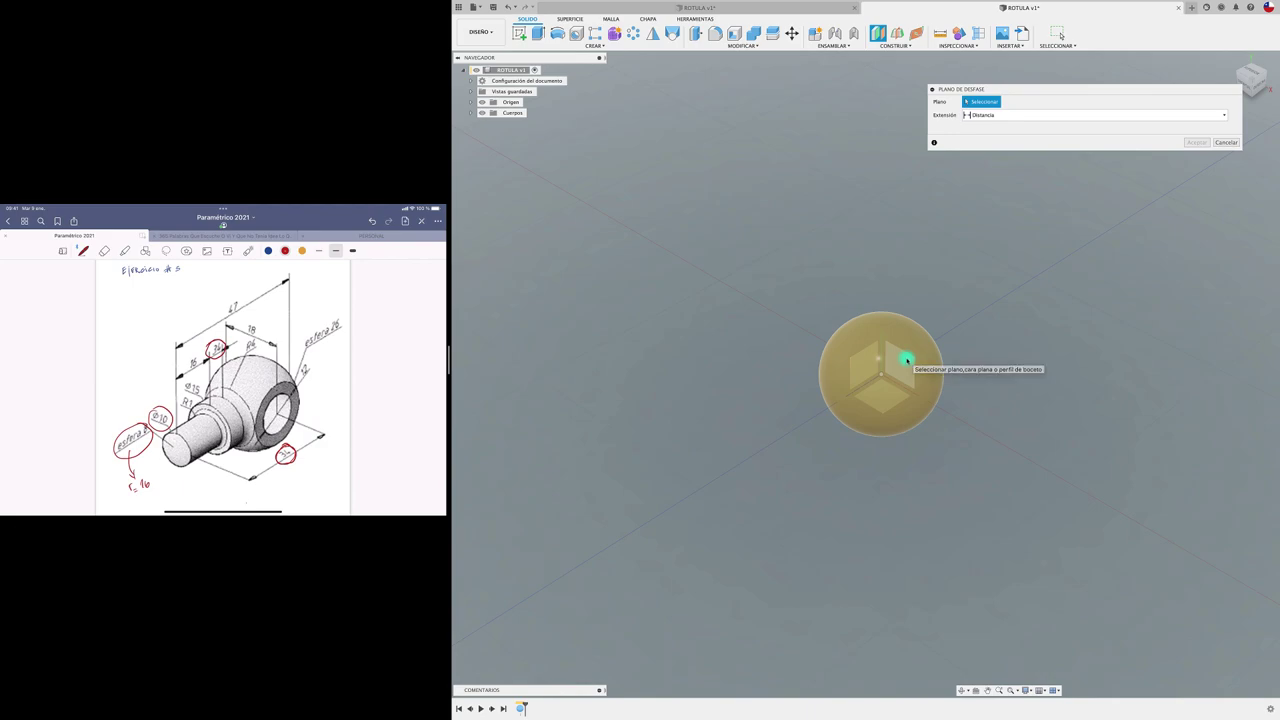
{"action": "left_click", "coordinate": [908, 357]}
{"action": "left_click_drag", "start_coordinate": [931, 345], "coordinate": [754, 457]}
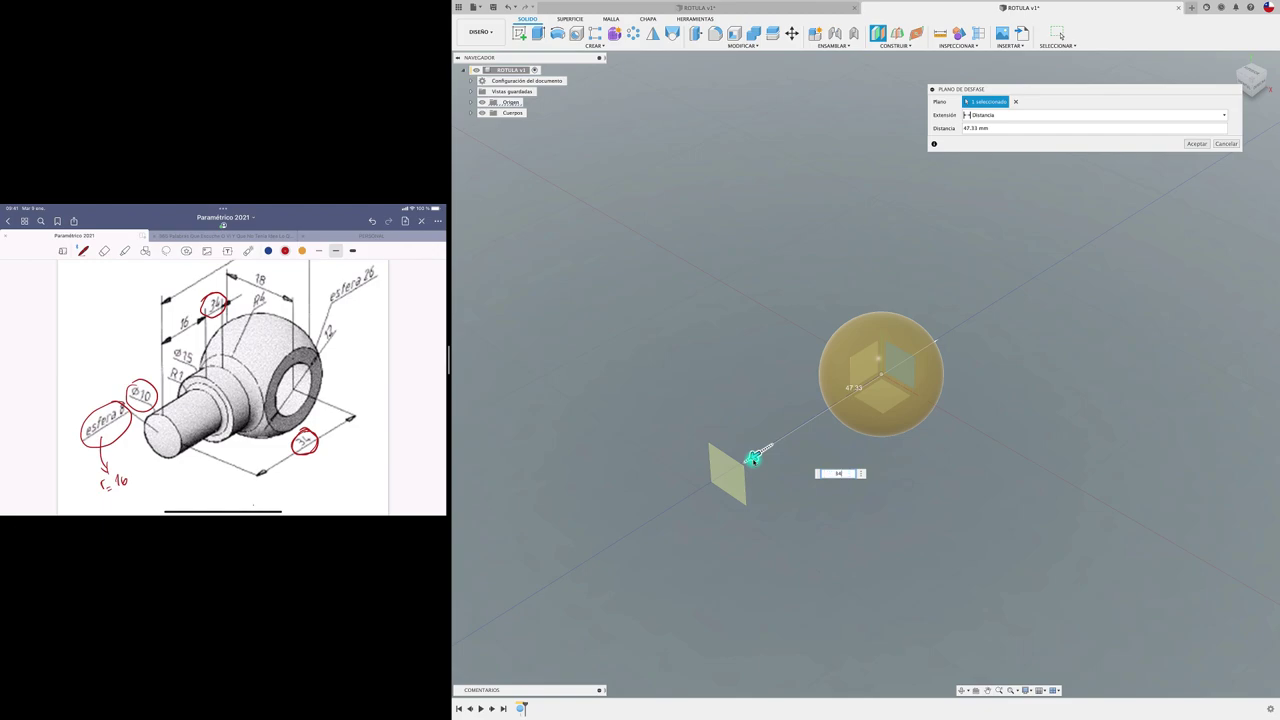
{"action": "key", "text": "Return"}
Step: Sketch a 10 mm circle centred on the offset plane
{"action": "left_click", "coordinate": [522, 34]}
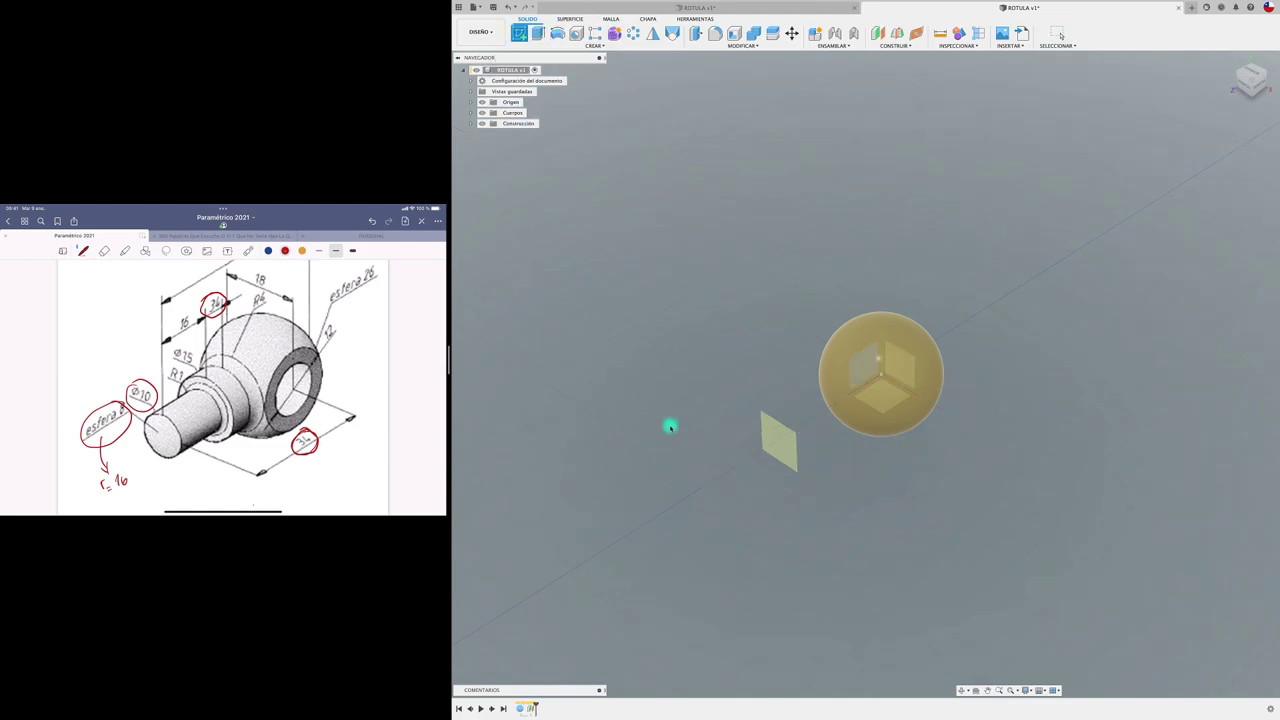
{"action": "left_click", "coordinate": [777, 427]}
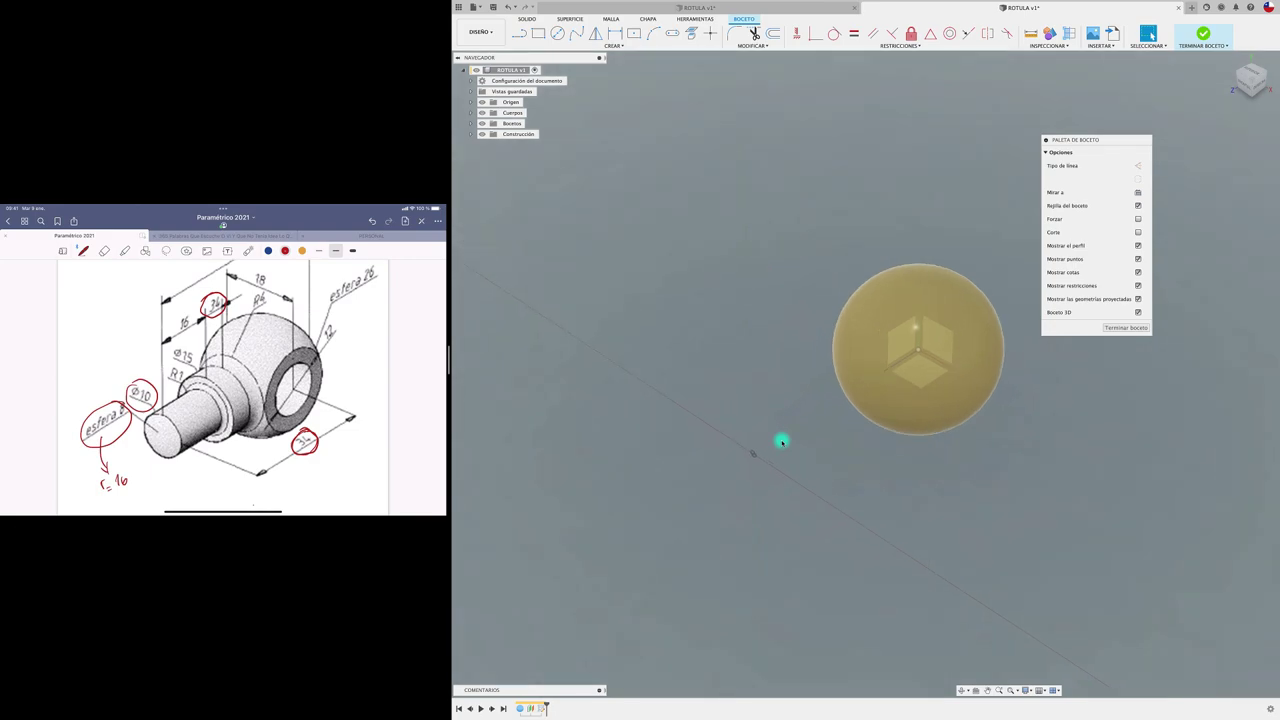
{"action": "key", "text": "c"}
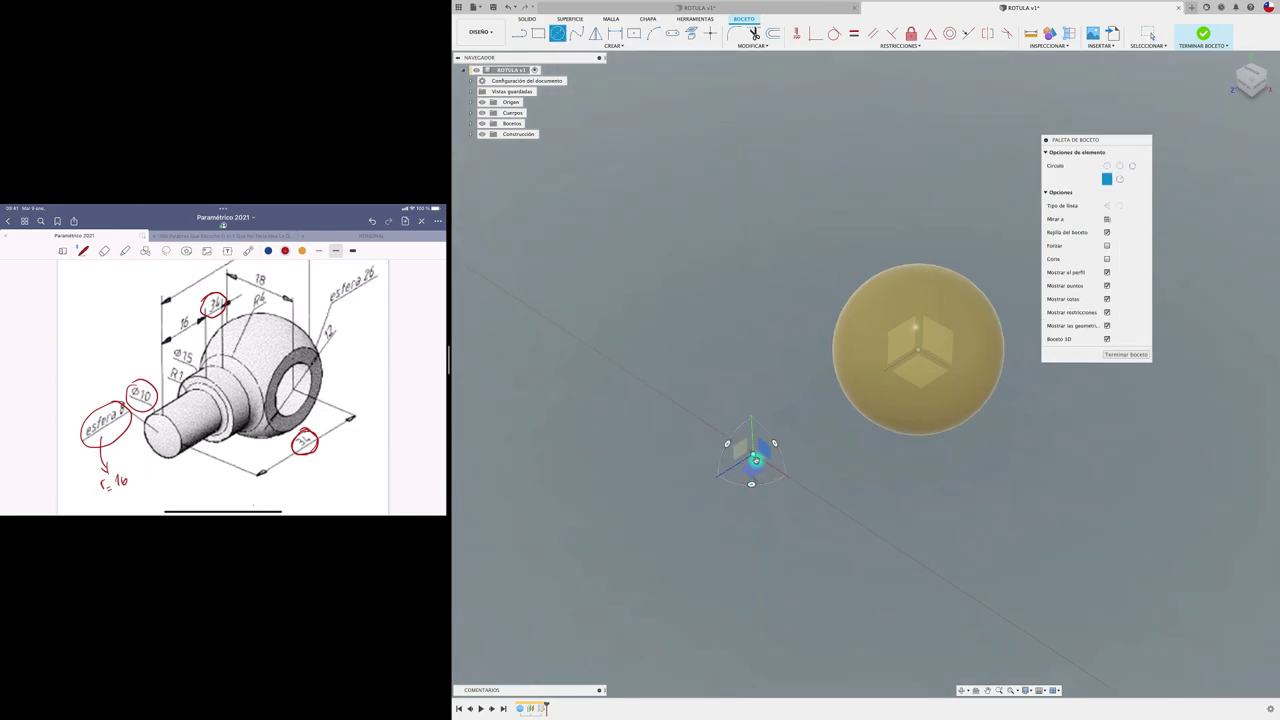
{"action": "left_click", "coordinate": [752, 455]}
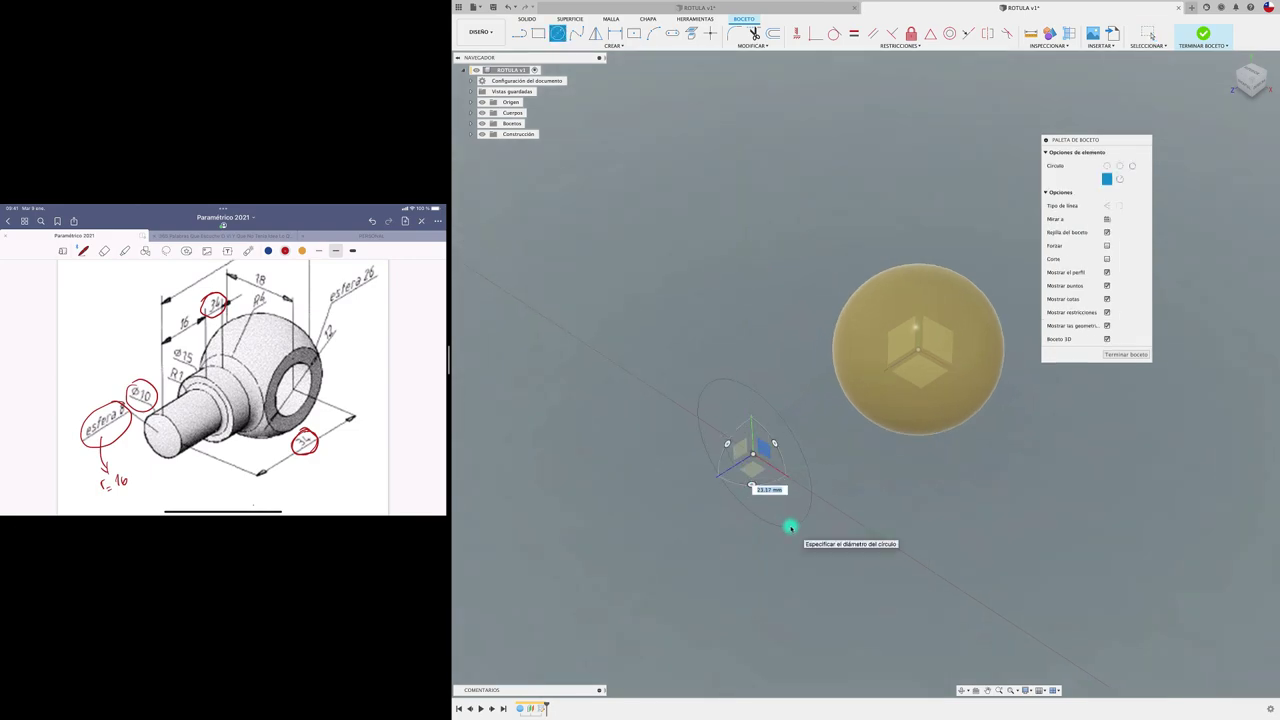
{"action": "type", "text": "10"}
{"action": "key", "text": "Return"}
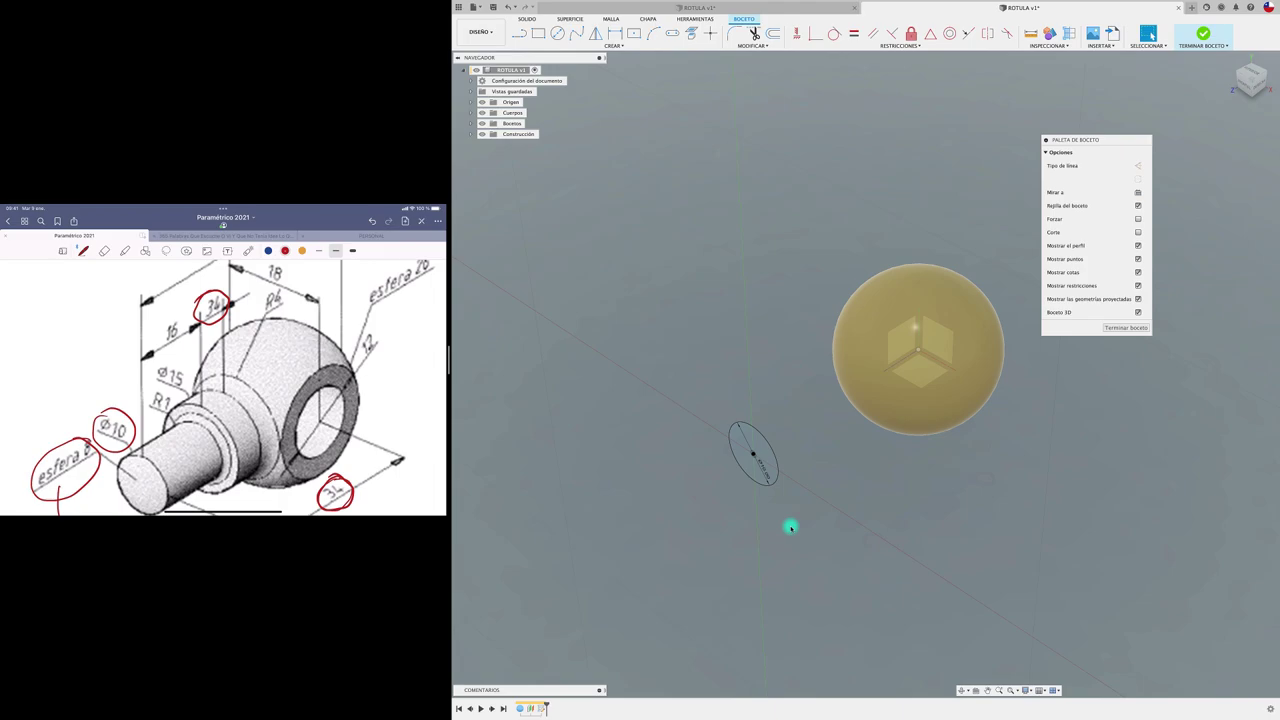
Step: Extrude the circle -18 mm back to the sphere to form the shank
{"action": "key", "text": "e"}
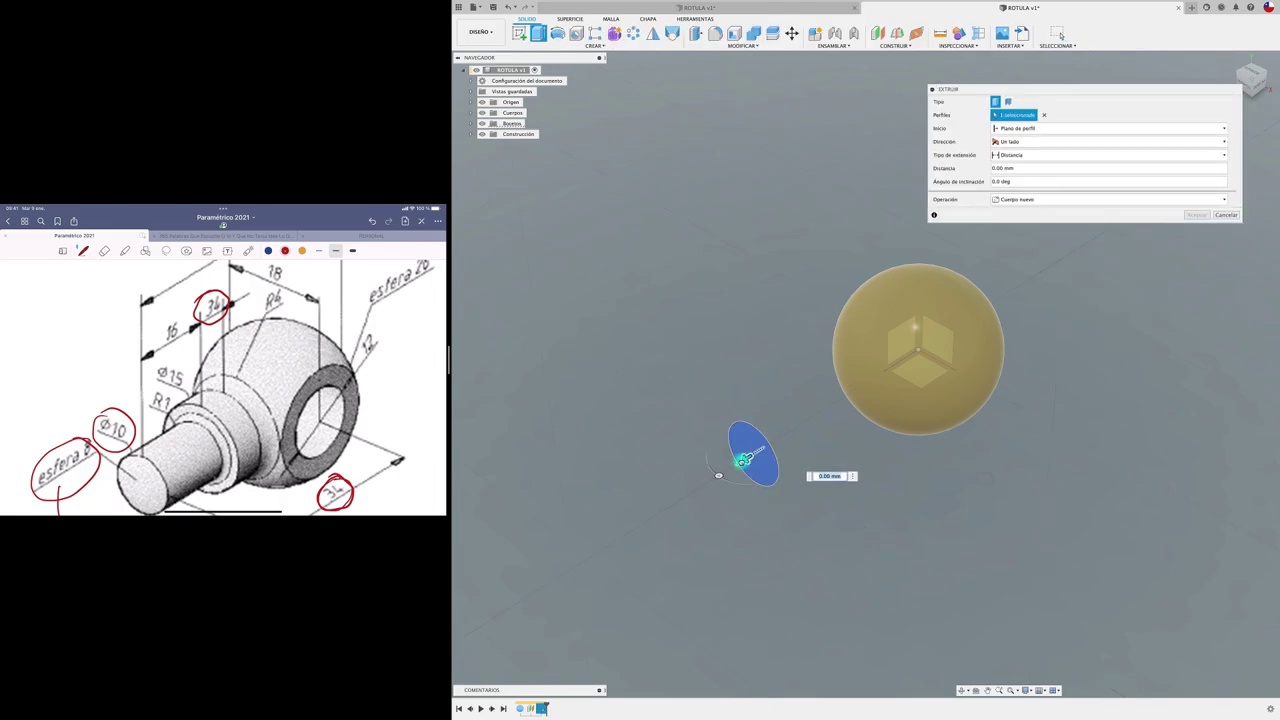
{"action": "left_click_drag", "start_coordinate": [755, 457], "coordinate": [800, 423]}
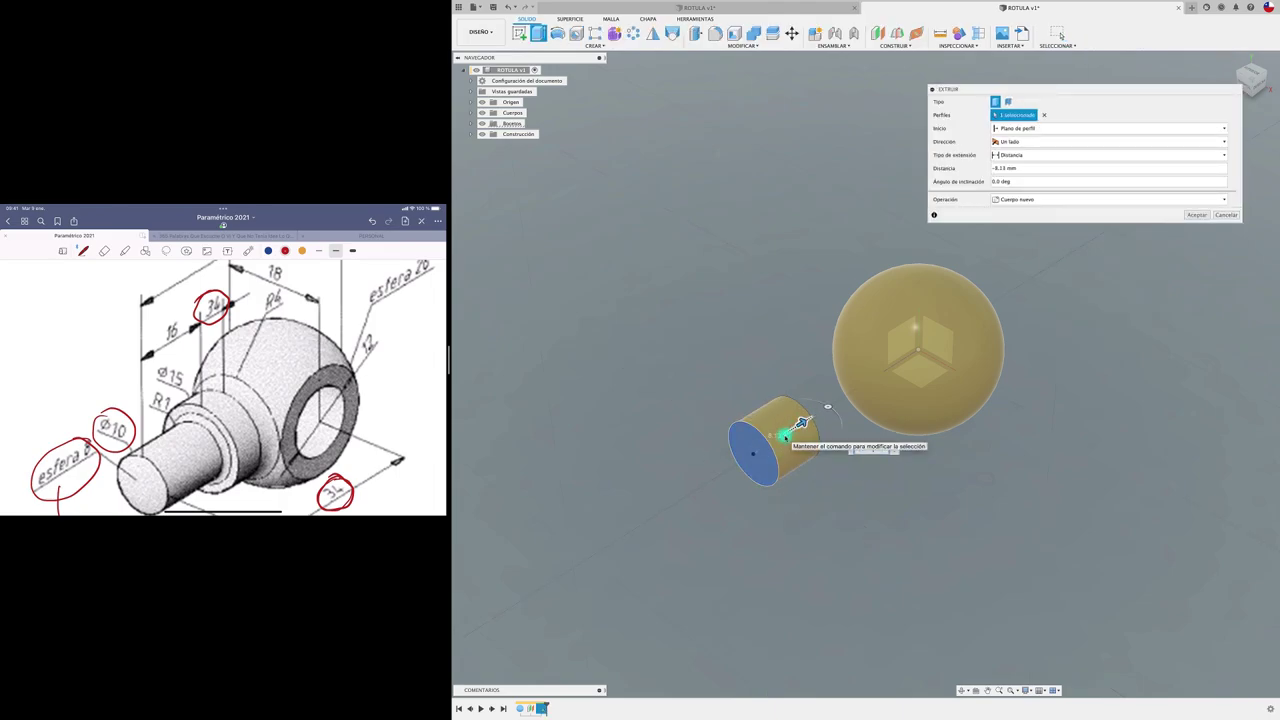
{"action": "type", "text": "-18"}
{"action": "key", "text": "Return"}
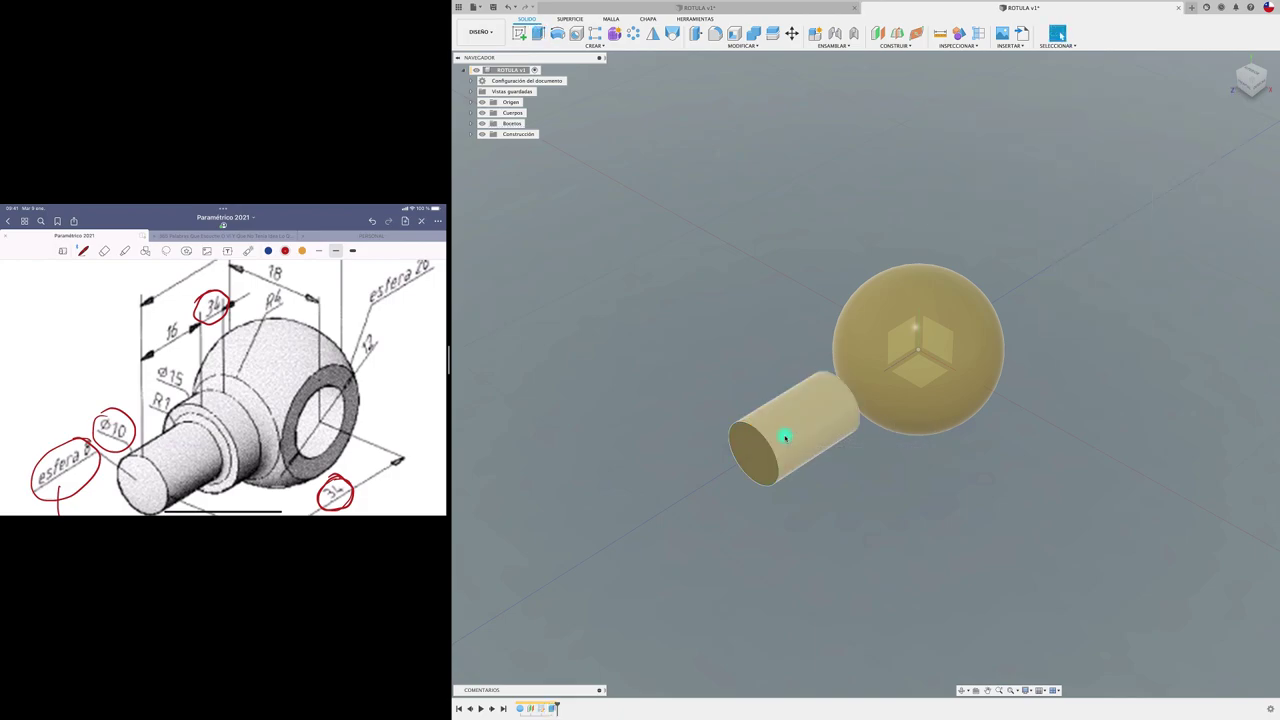
Step: Sketch a 15 mm circle centred on the shank's end face
{"action": "scroll", "coordinate": [830, 524], "scroll_direction": "right", "scroll_amount": 5, "text": "shift"}
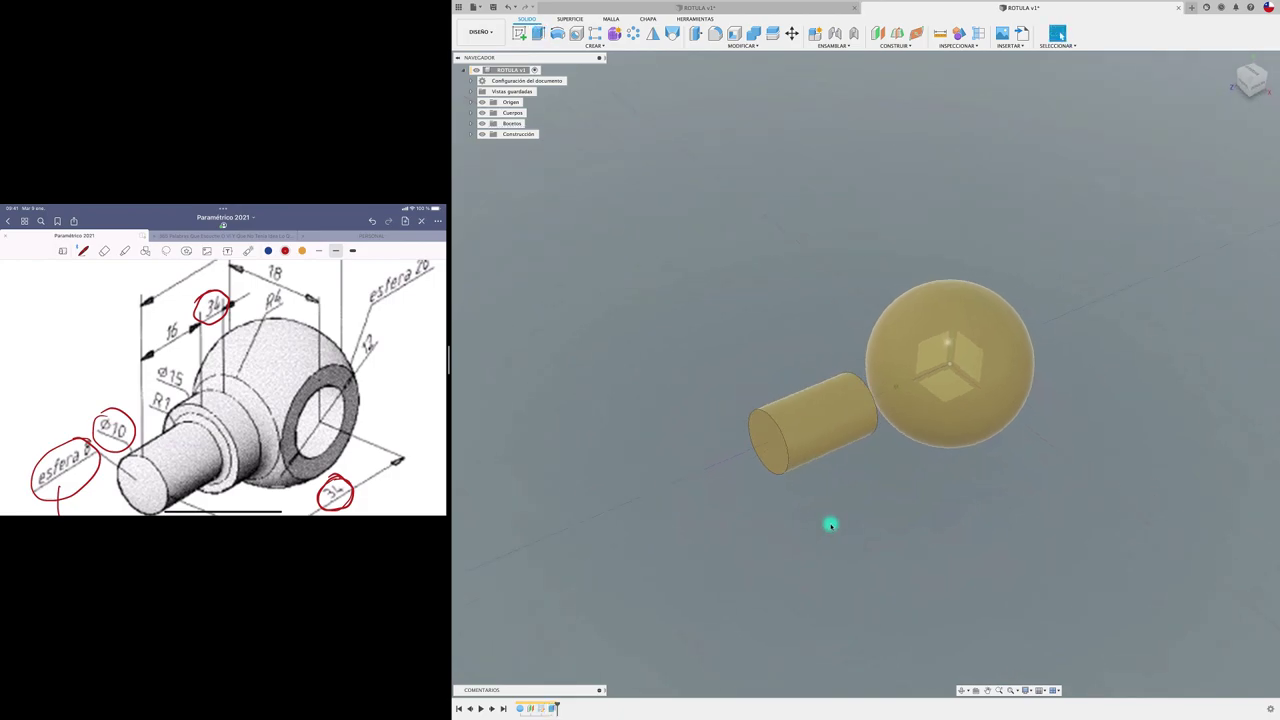
{"action": "scroll", "coordinate": [830, 524], "scroll_direction": "right", "scroll_amount": 2, "text": "shift"}
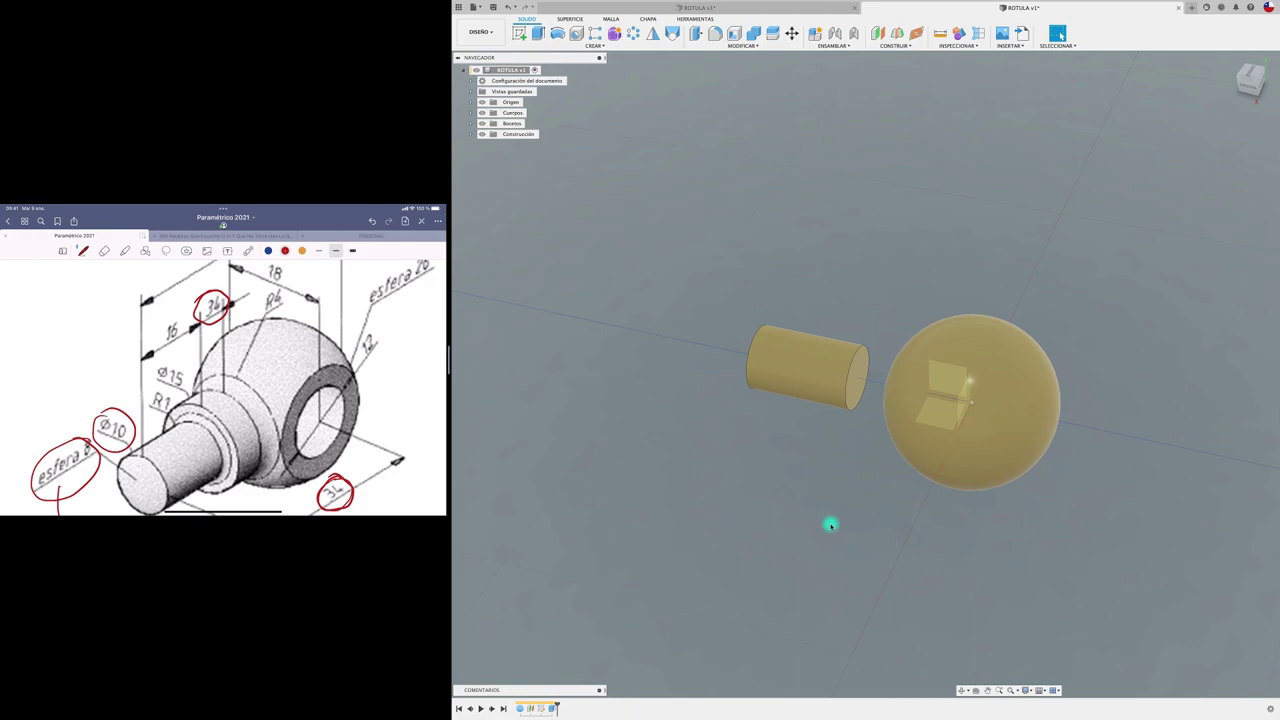
{"action": "scroll", "coordinate": [830, 524], "scroll_direction": "right", "scroll_amount": 1, "text": "shift"}
{"action": "scroll", "coordinate": [830, 524], "scroll_direction": "right", "scroll_amount": 2, "text": "shift"}
{"action": "scroll", "coordinate": [830, 524], "scroll_direction": "right", "scroll_amount": 2, "text": "shift"}
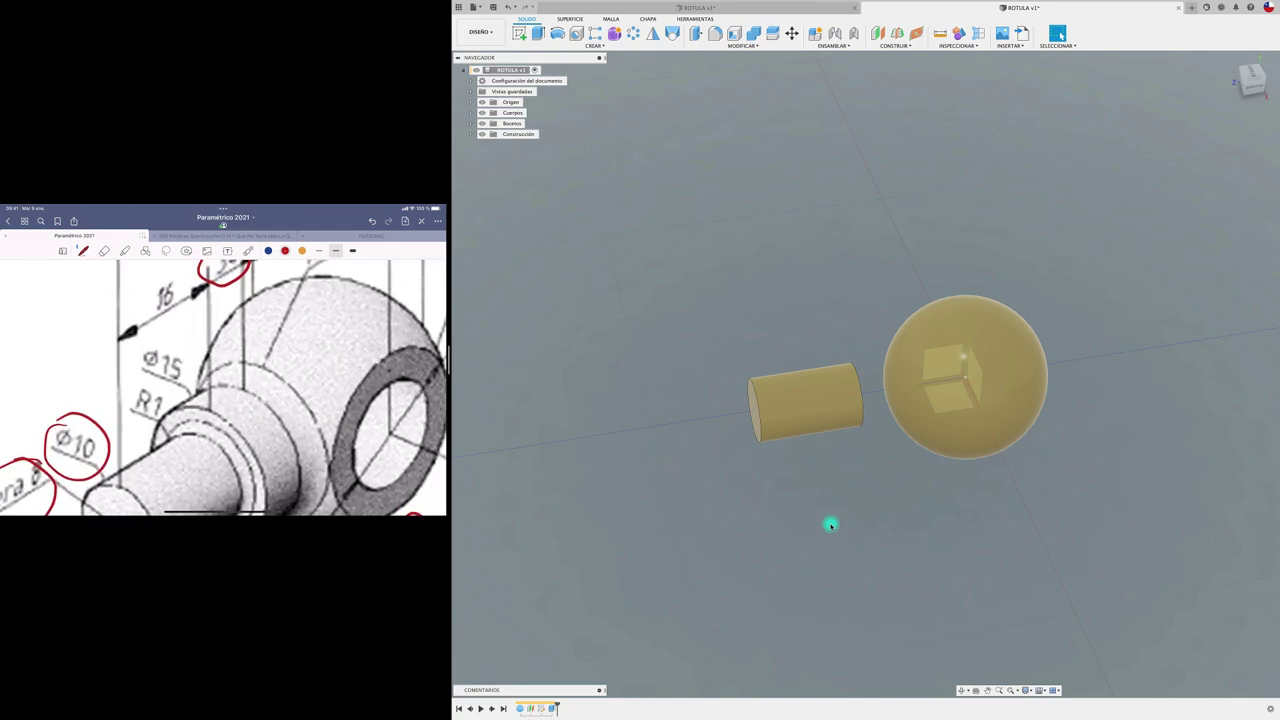
{"action": "middle_click_drag", "start_coordinate": [830, 525], "coordinate": [829, 523], "text": "shift"}
{"action": "scroll", "coordinate": [626, 329], "scroll_direction": "up", "scroll_amount": 2}
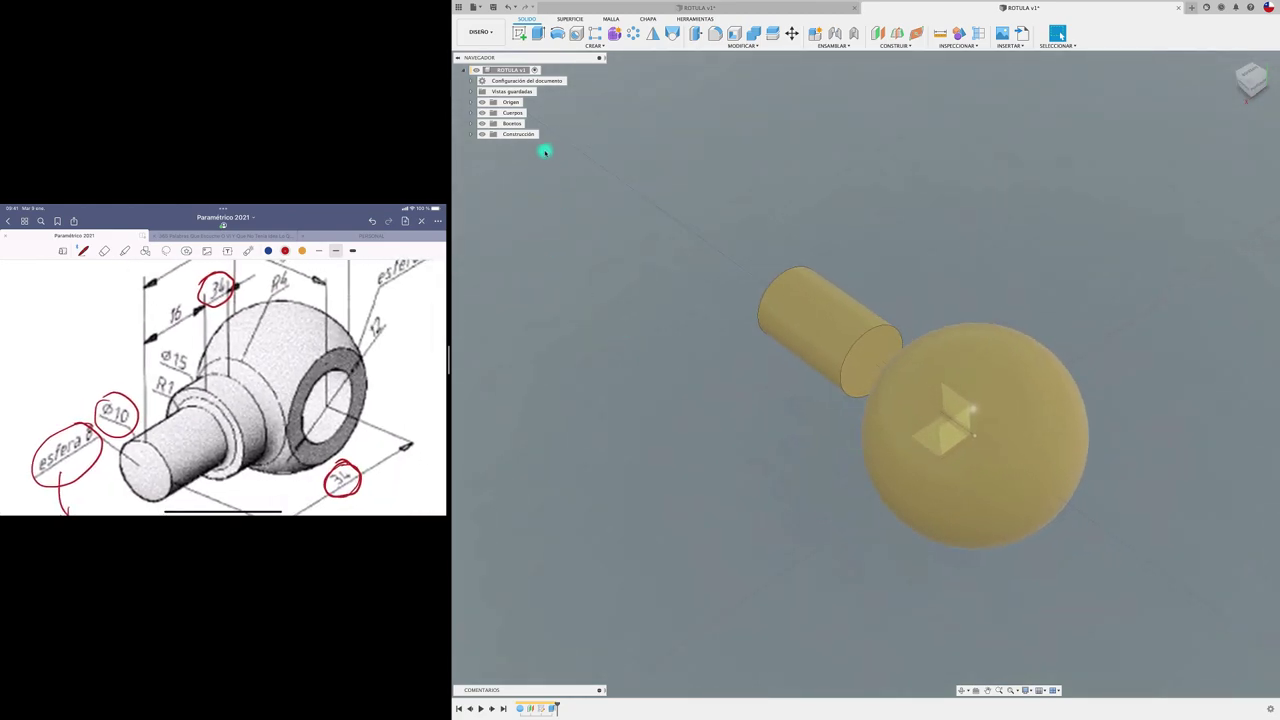
{"action": "left_click", "coordinate": [519, 33]}
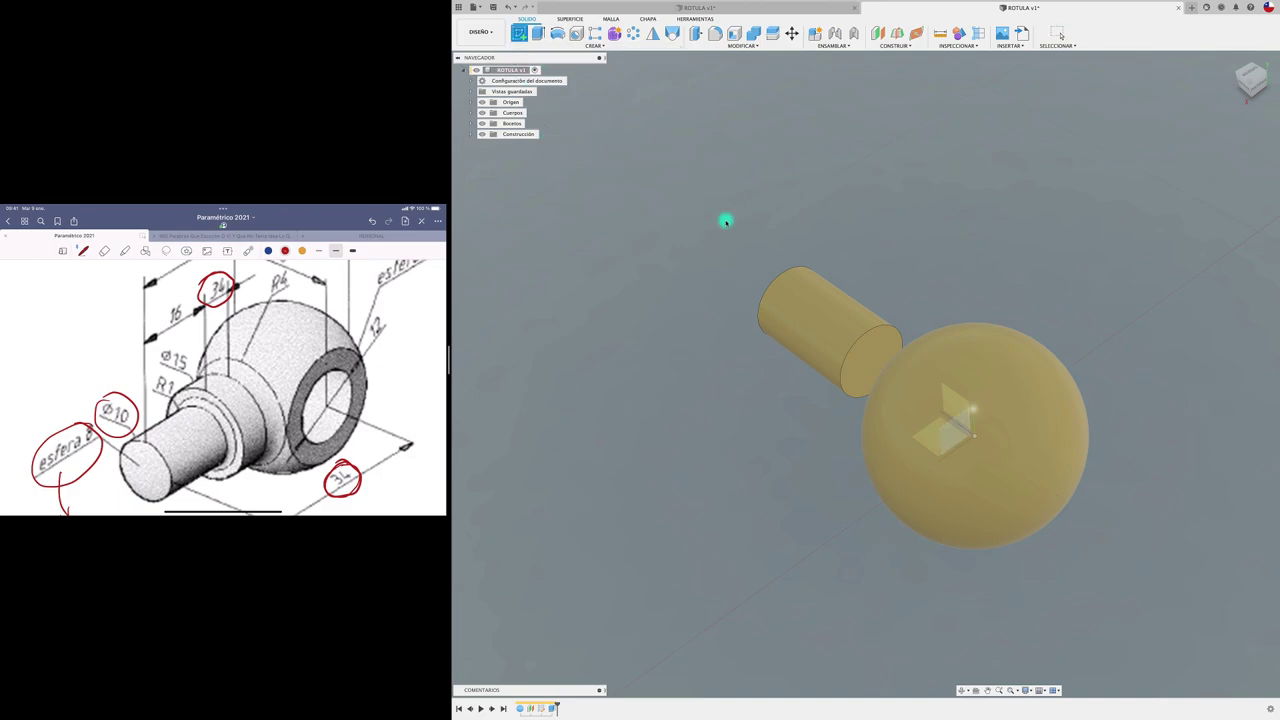
{"action": "left_click", "coordinate": [869, 357]}
{"action": "key", "text": "c"}
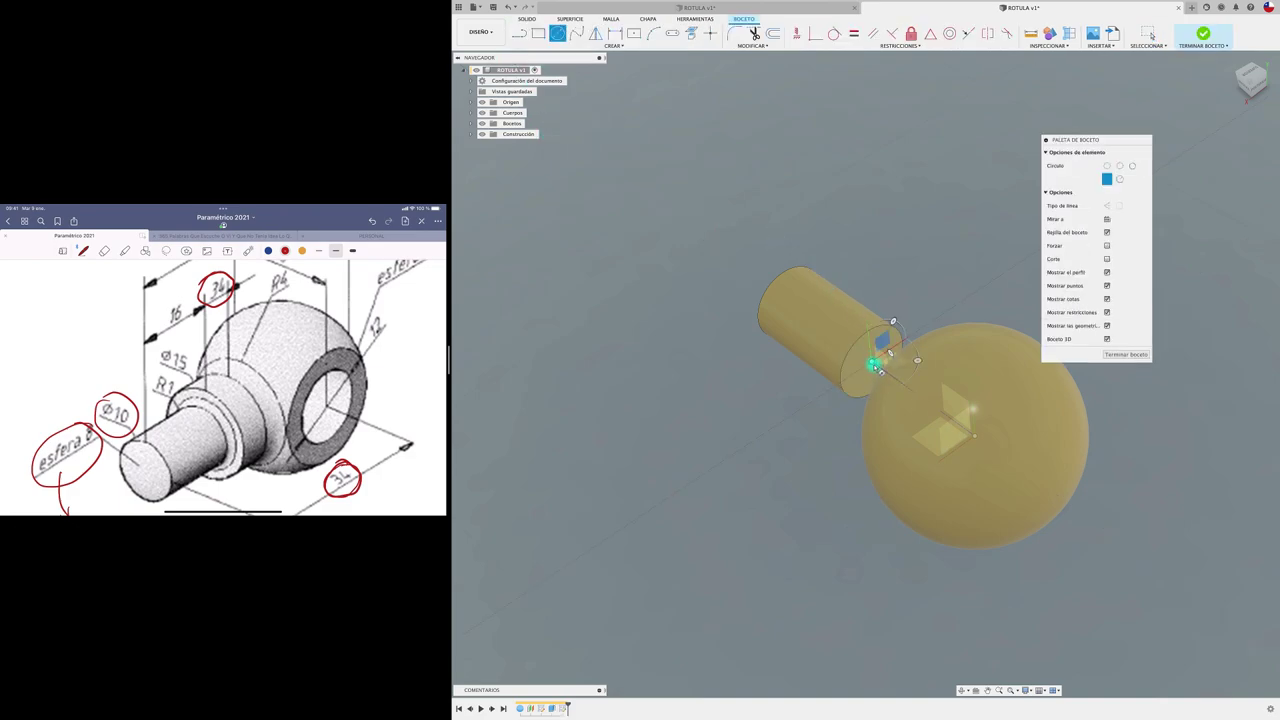
{"action": "left_click", "coordinate": [872, 360]}
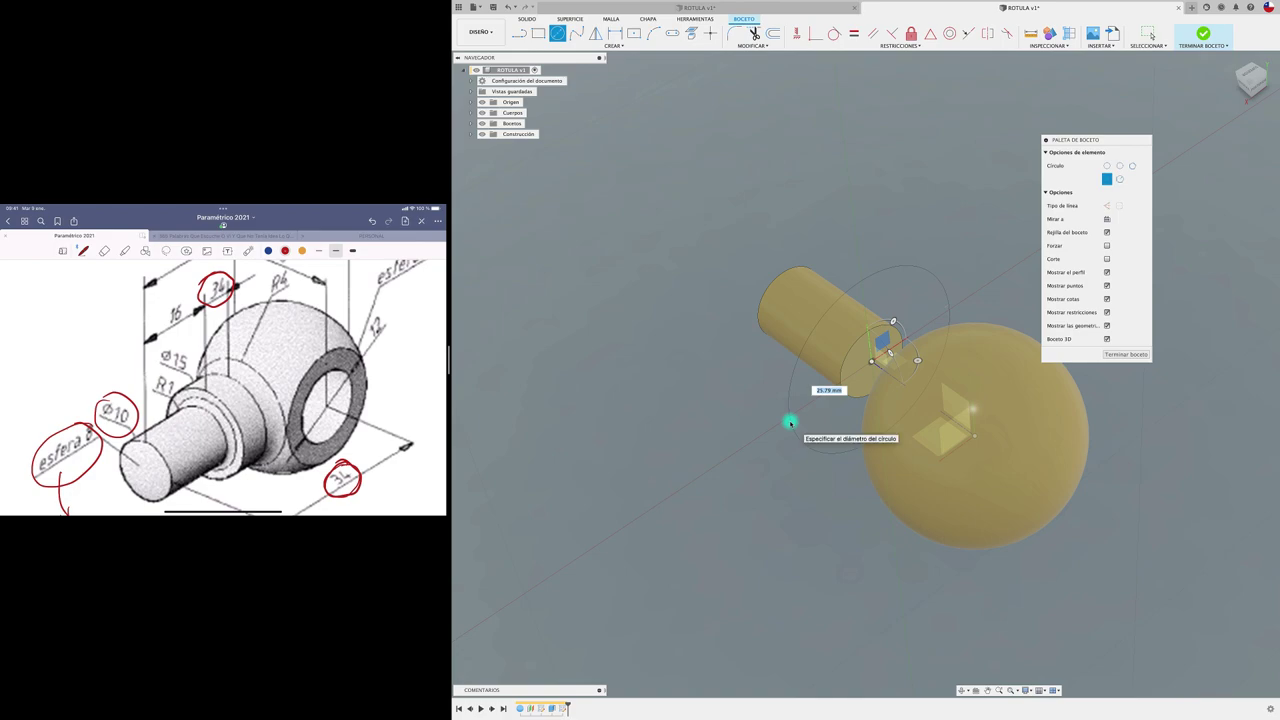
{"action": "type", "text": "15"}
{"action": "key", "text": "Return"}
{"action": "key", "text": "Escape"}
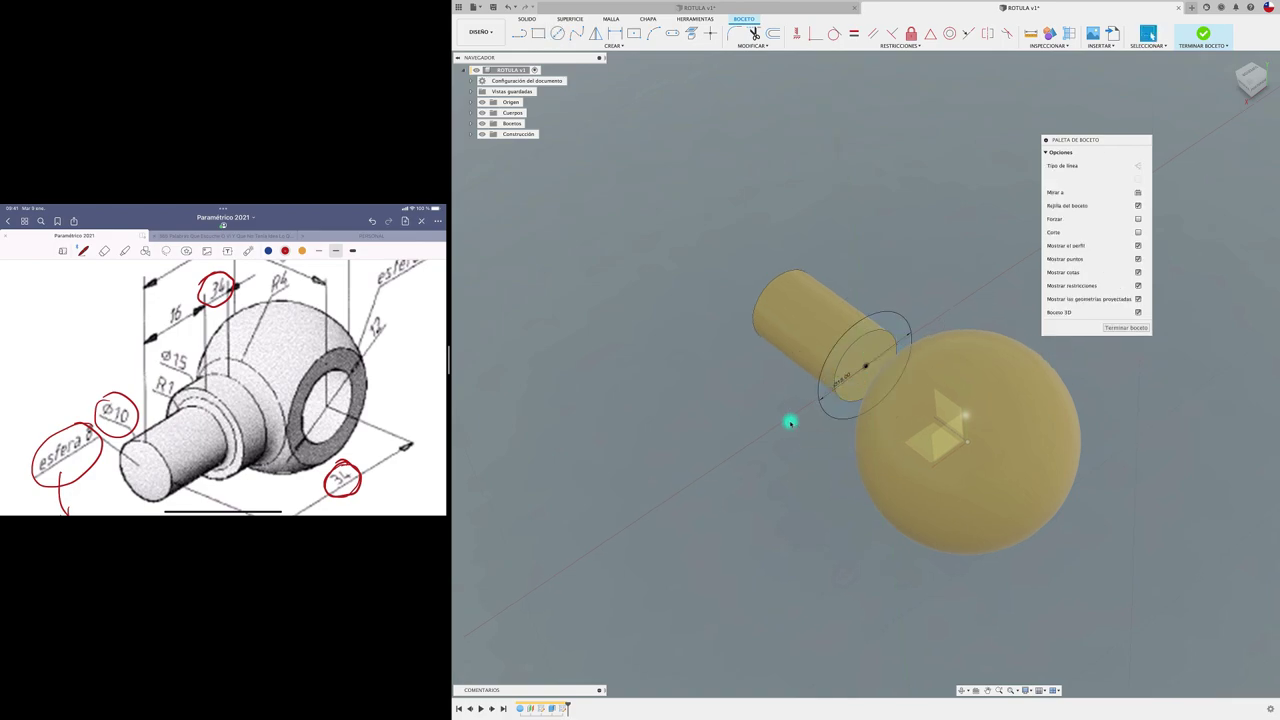
Step: Extrude the 15 mm circle 19.11 mm toward the sphere, joined to the body
{"action": "key", "text": "e"}
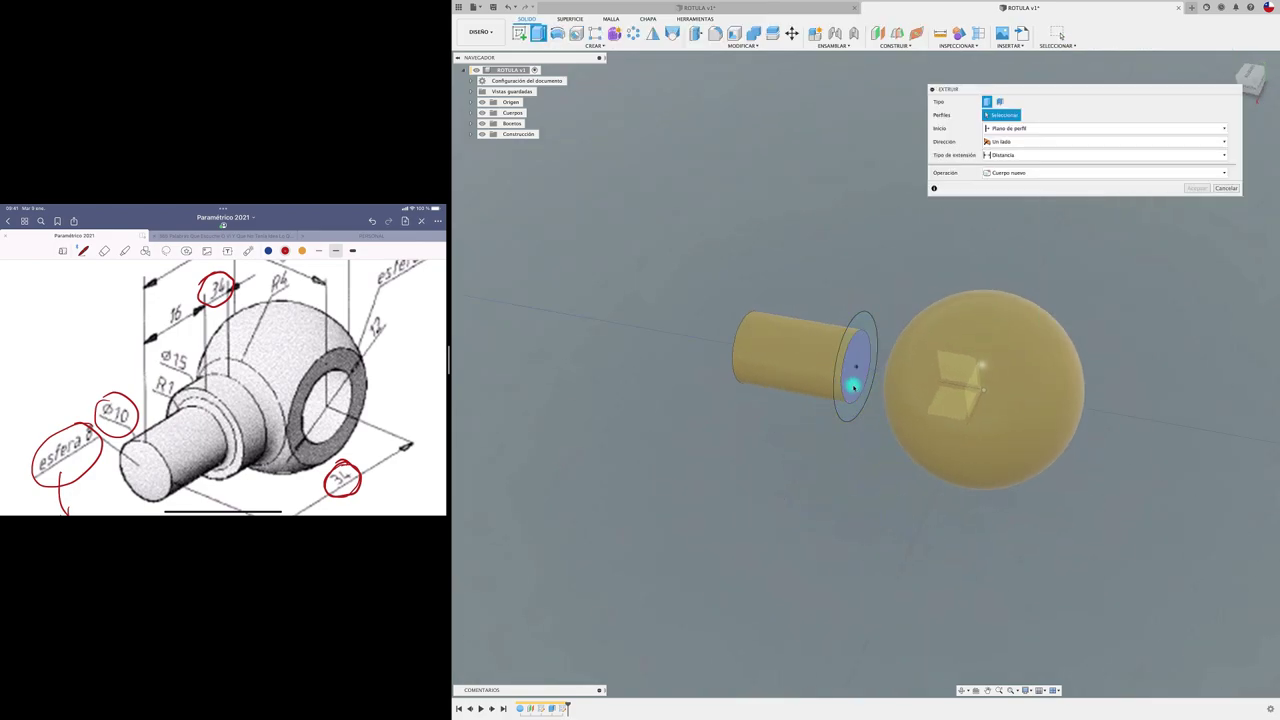
{"action": "left_click", "coordinate": [848, 380]}
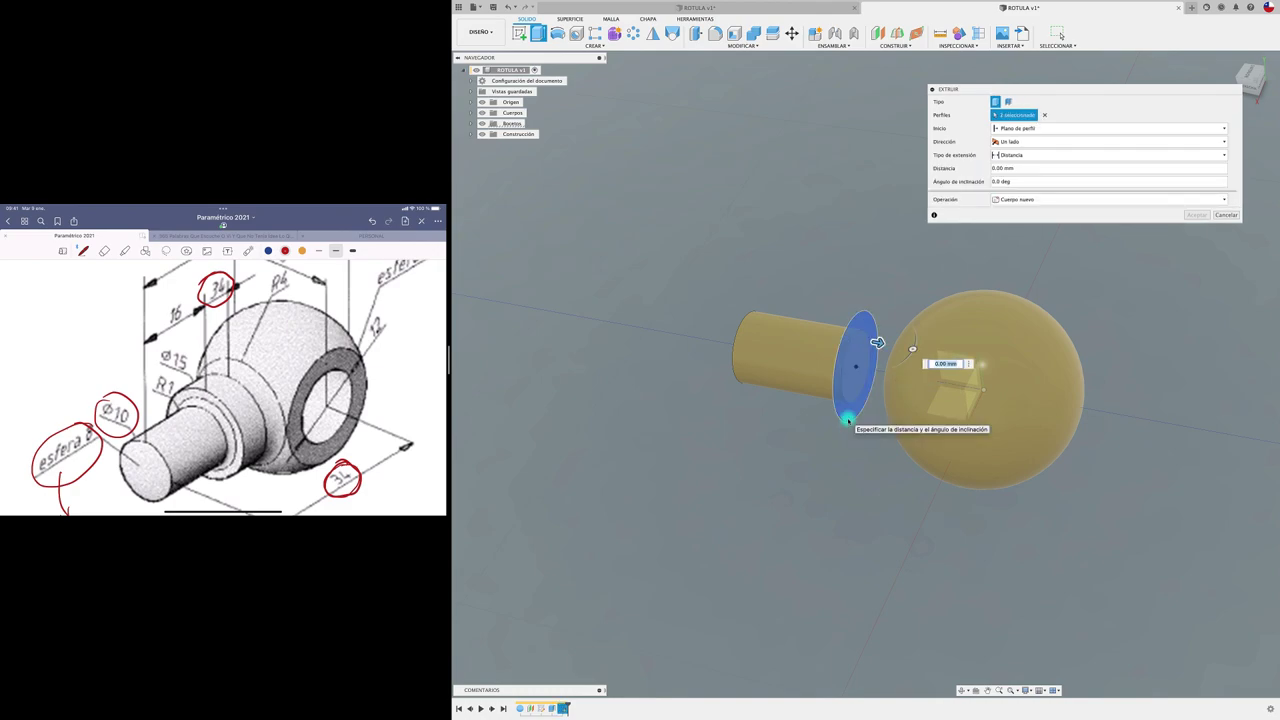
{"action": "middle_click_drag", "start_coordinate": [848, 422], "coordinate": [857, 362], "text": "shift"}
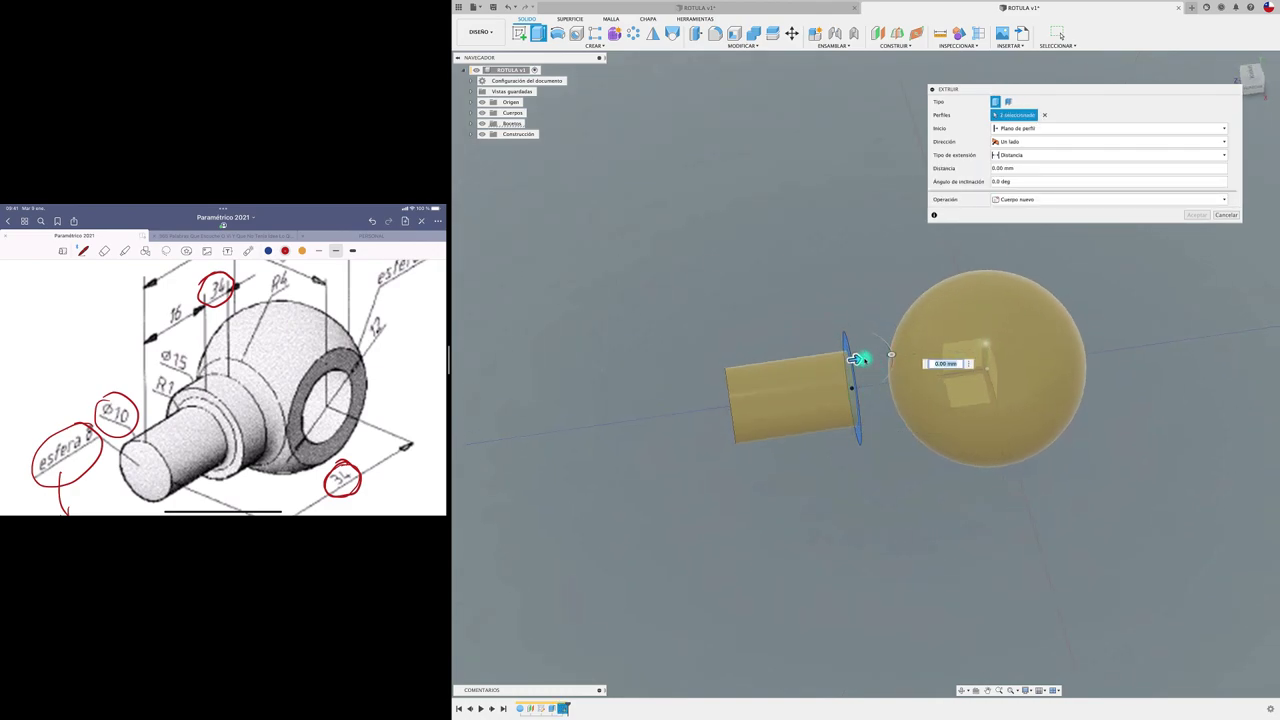
{"action": "left_click_drag", "start_coordinate": [857, 361], "coordinate": [975, 325]}
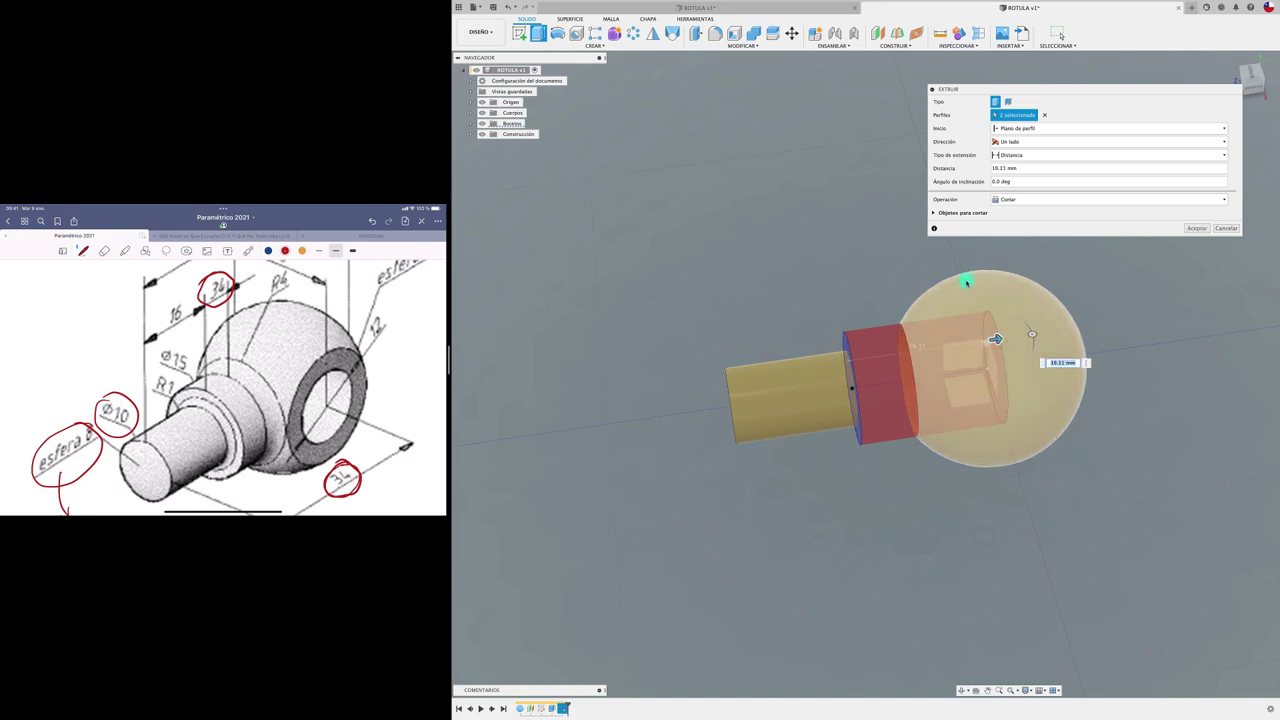
{"action": "left_click", "coordinate": [1025, 202]}
{"action": "left_click", "coordinate": [1024, 212]}
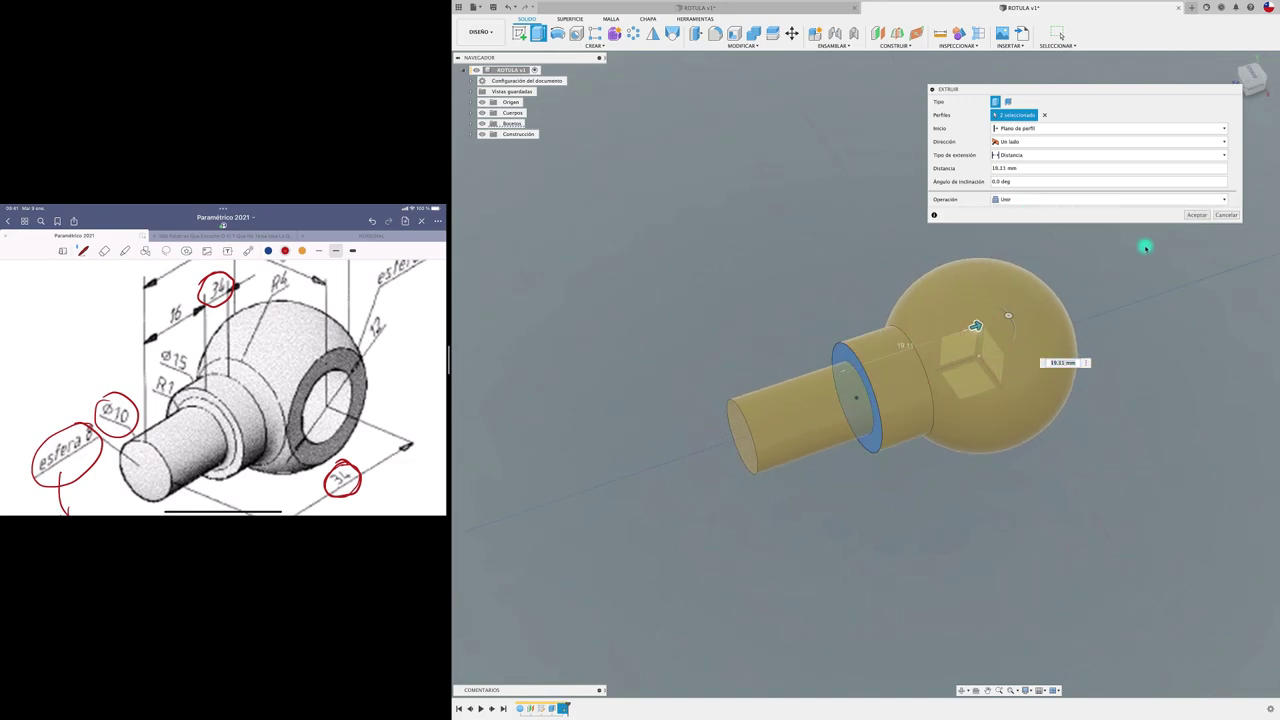
{"action": "left_click", "coordinate": [1197, 215]}
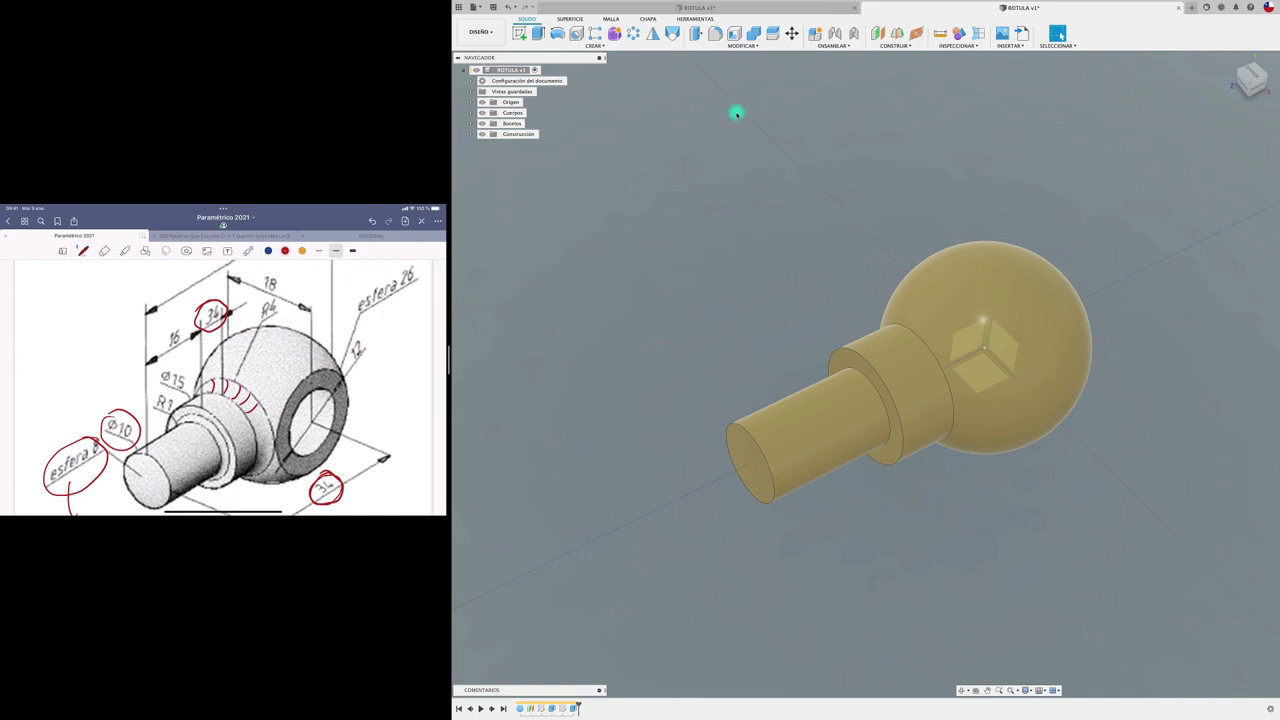
Step: Fillet the collar–sphere edge with a 4 mm radius
{"action": "left_click", "coordinate": [712, 33]}
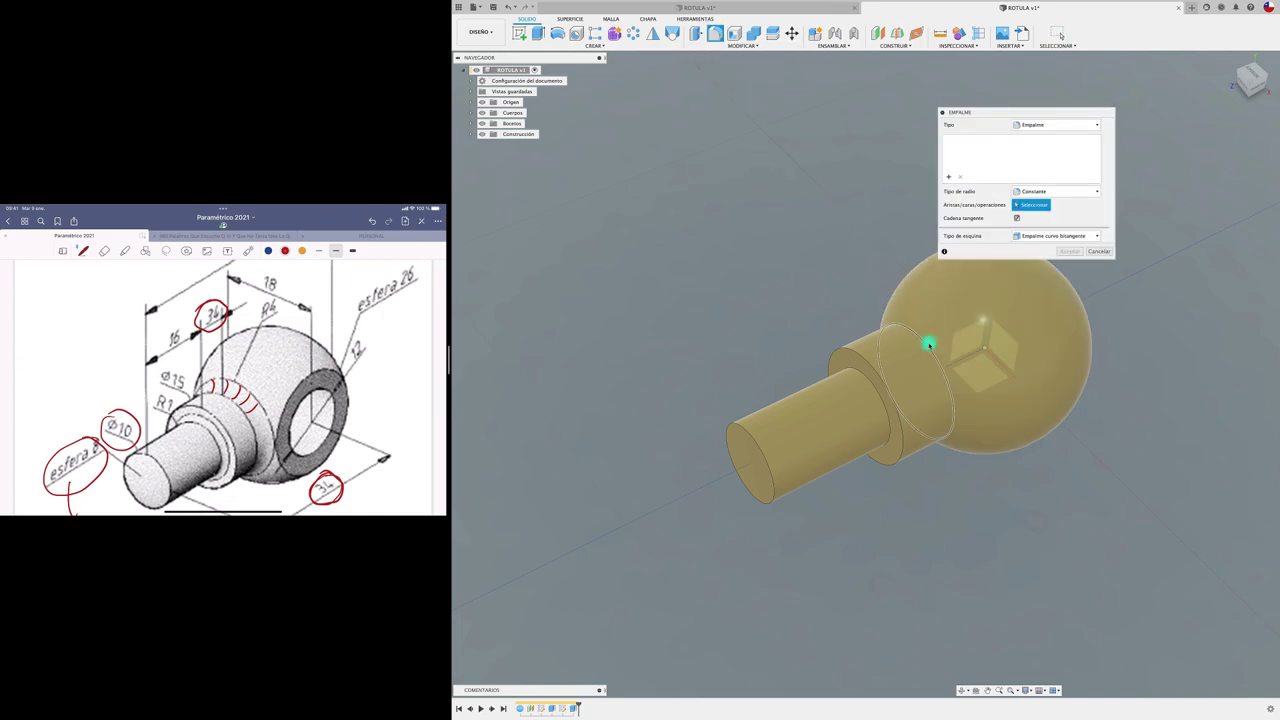
{"action": "left_click", "coordinate": [928, 347]}
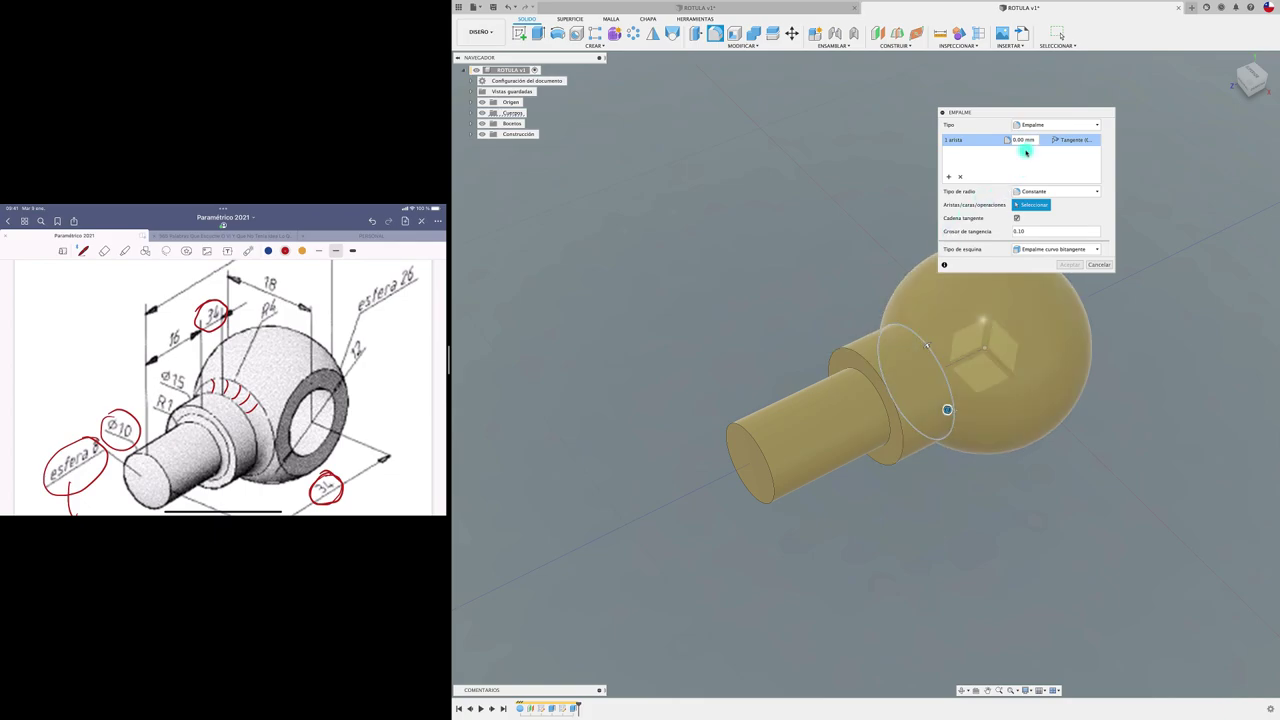
{"action": "left_click_drag", "start_coordinate": [1034, 139], "coordinate": [997, 139]}
{"action": "type", "text": "4"}
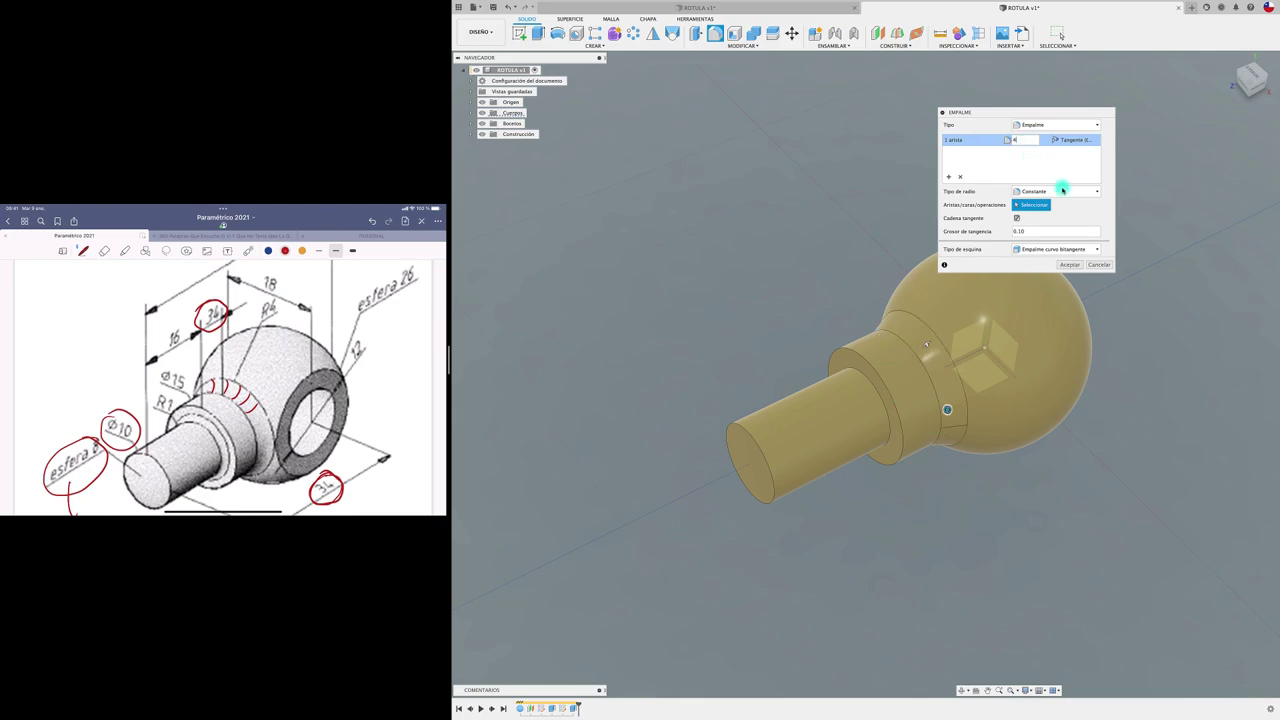
{"action": "left_click", "coordinate": [1068, 265]}
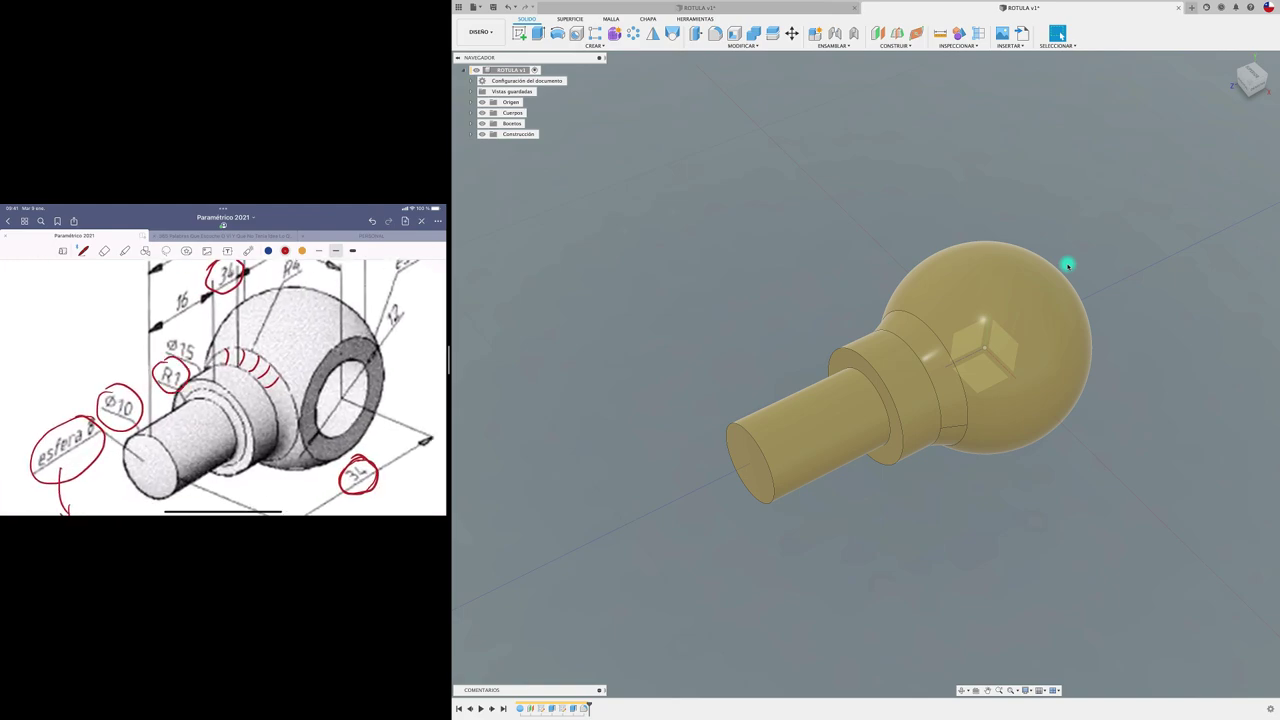
Step: Add a small fillet to the edge between the thin shank and the collar
{"action": "left_click", "coordinate": [715, 34]}
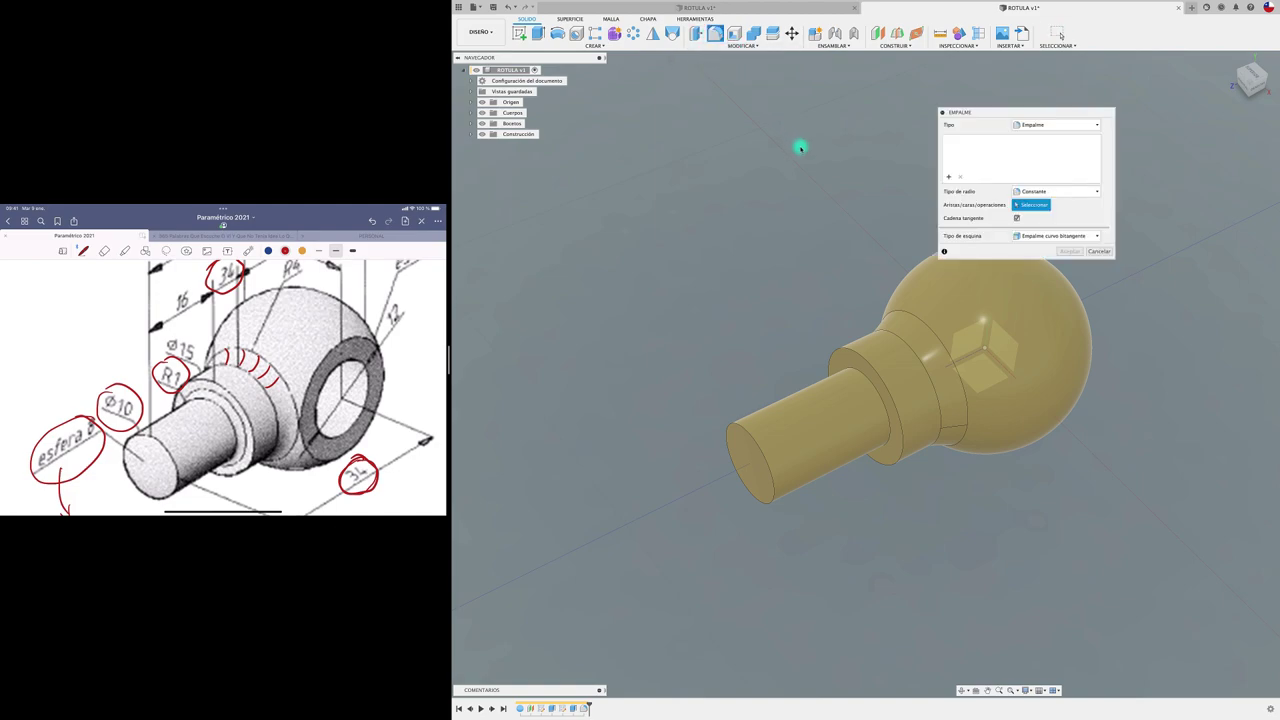
{"action": "left_click", "coordinate": [870, 383]}
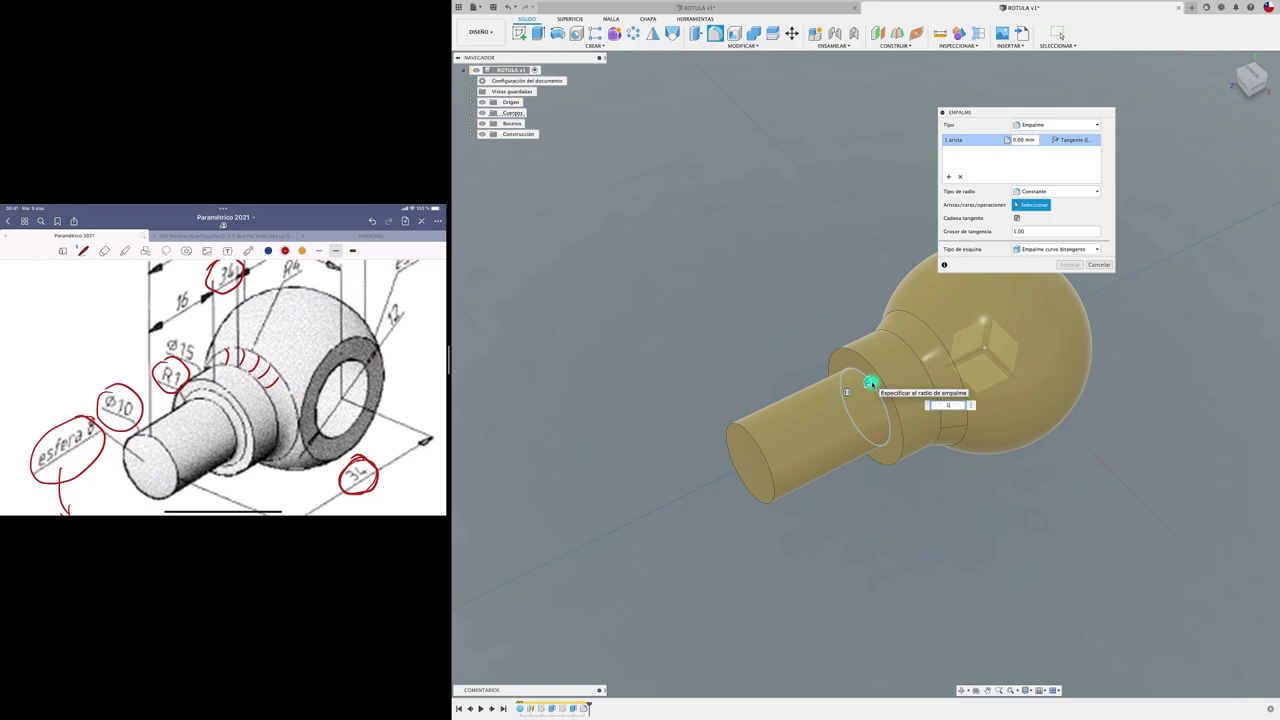
{"action": "key", "text": "Return"}
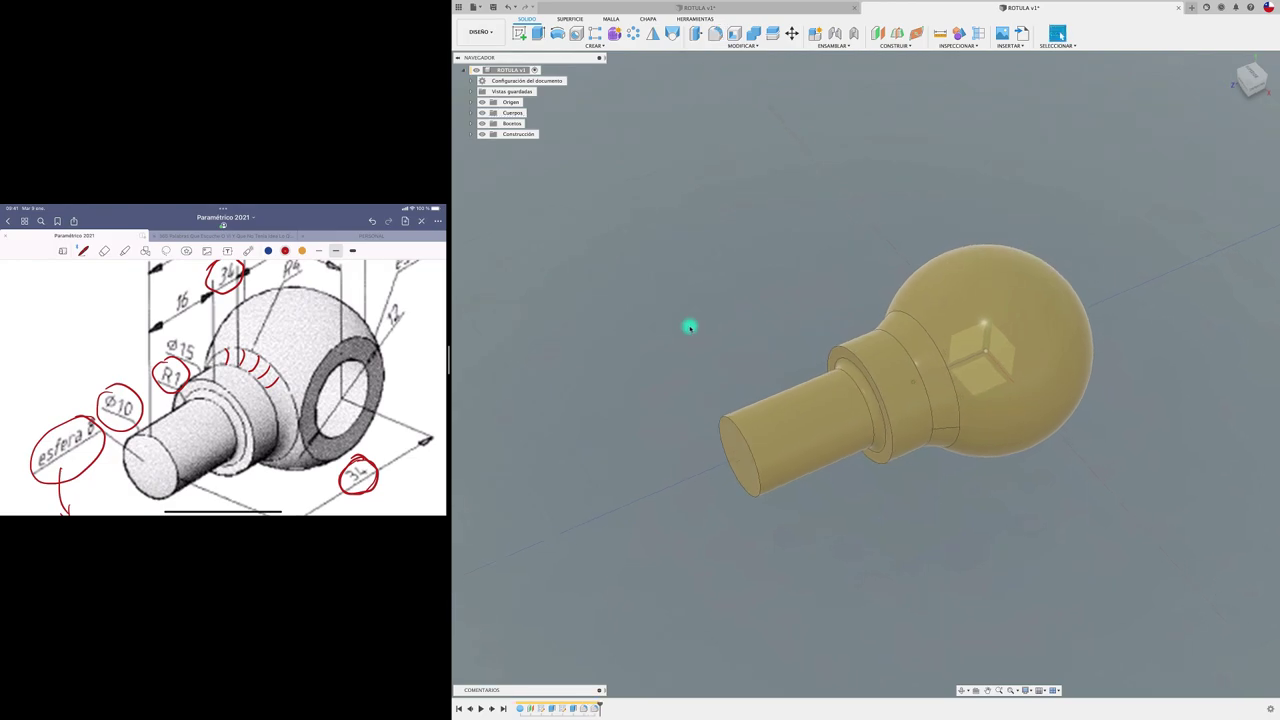
{"action": "scroll", "coordinate": [690, 327], "scroll_direction": "down", "scroll_amount": 3, "text": "shift"}
{"action": "scroll", "coordinate": [690, 327], "scroll_direction": "down", "scroll_amount": 2, "text": "shift"}
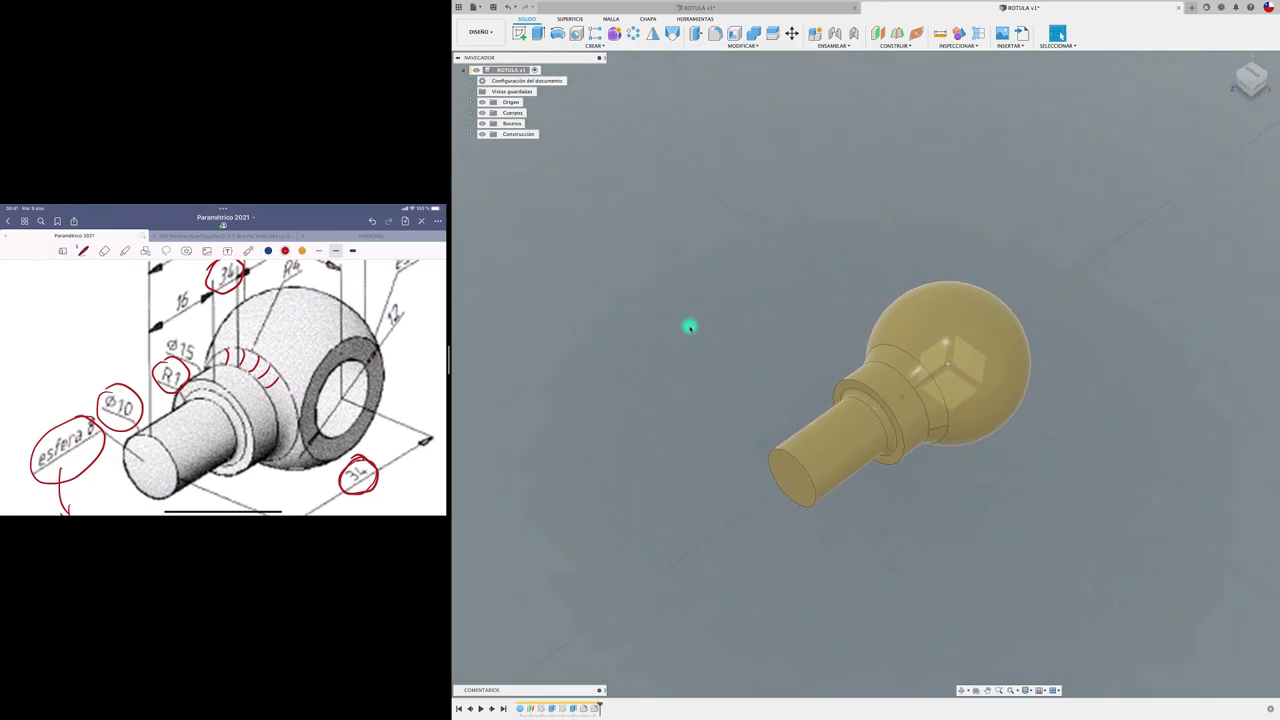
{"action": "scroll", "coordinate": [690, 327], "scroll_direction": "down", "scroll_amount": 2, "text": "shift"}
{"action": "scroll", "coordinate": [690, 327], "scroll_direction": "down", "scroll_amount": 2, "text": "shift"}
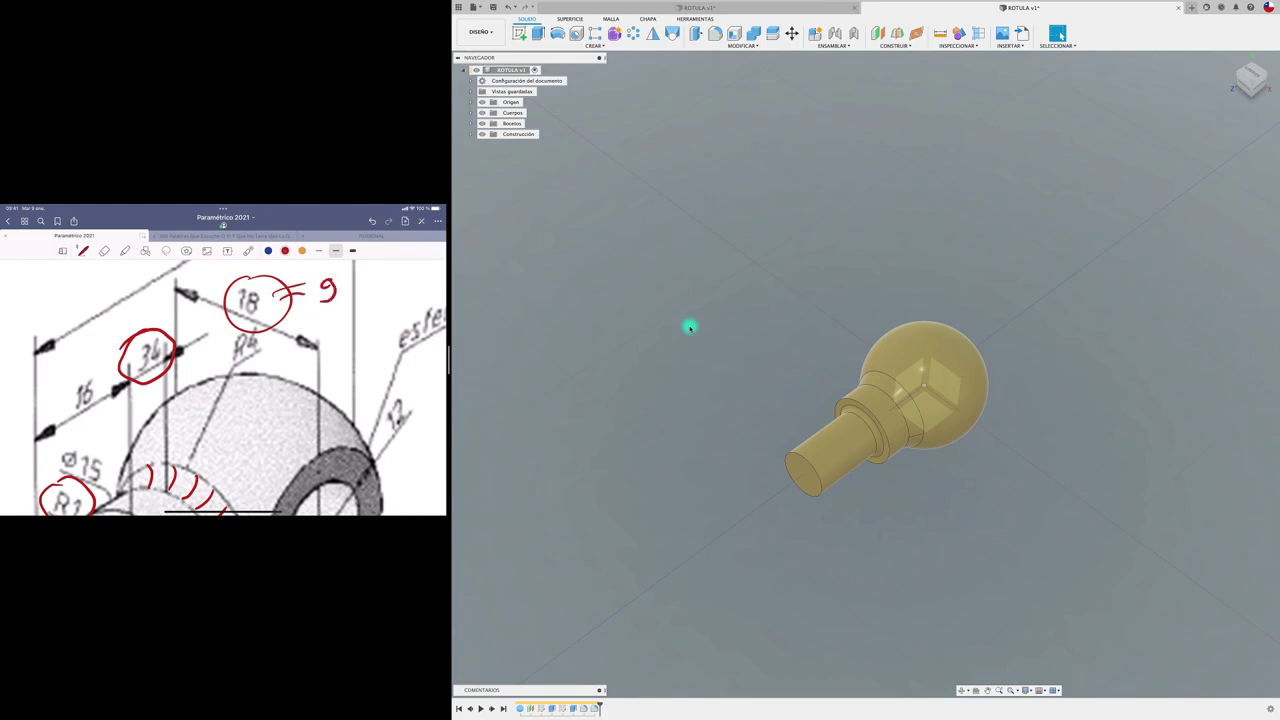
{"action": "scroll", "coordinate": [690, 327], "scroll_direction": "down", "scroll_amount": 2, "text": "shift"}
{"action": "scroll", "coordinate": [690, 327], "scroll_direction": "down", "scroll_amount": 2, "text": "shift"}
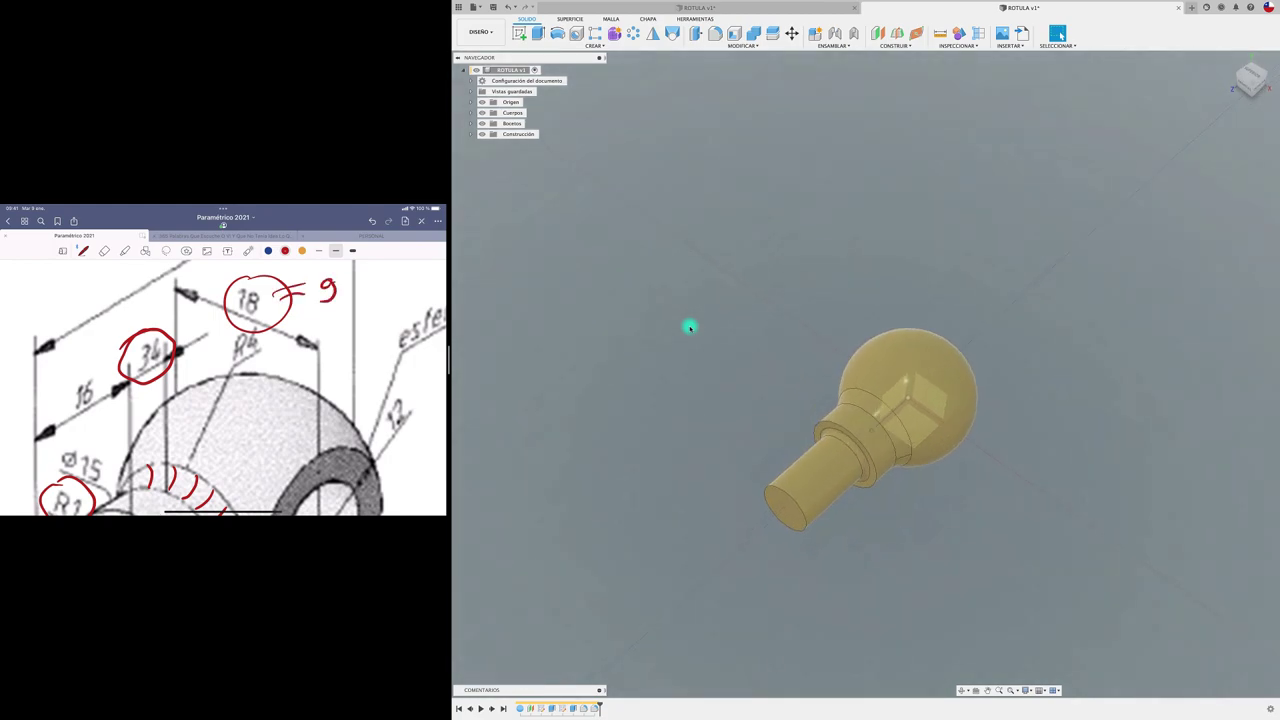
{"action": "scroll", "coordinate": [690, 327], "scroll_direction": "up", "scroll_amount": 2}
{"action": "scroll", "coordinate": [690, 327], "scroll_direction": "up", "scroll_amount": 2}
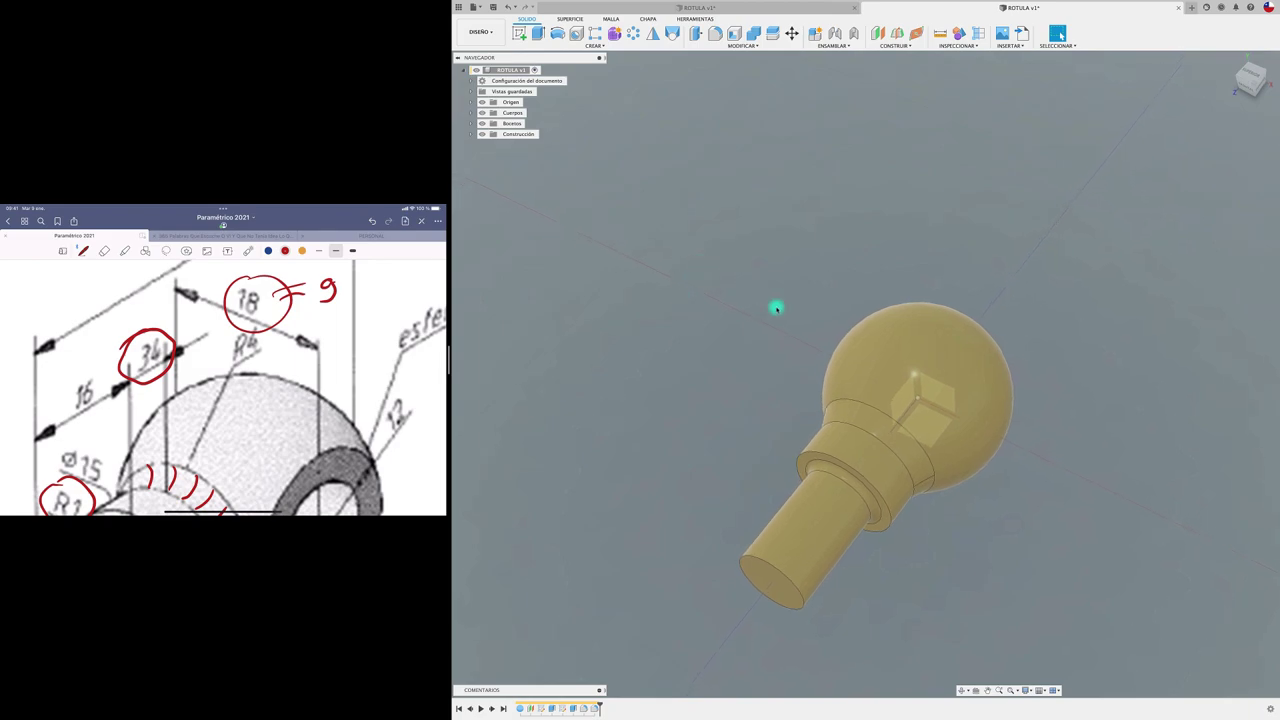
{"action": "left_click", "coordinate": [521, 33]}
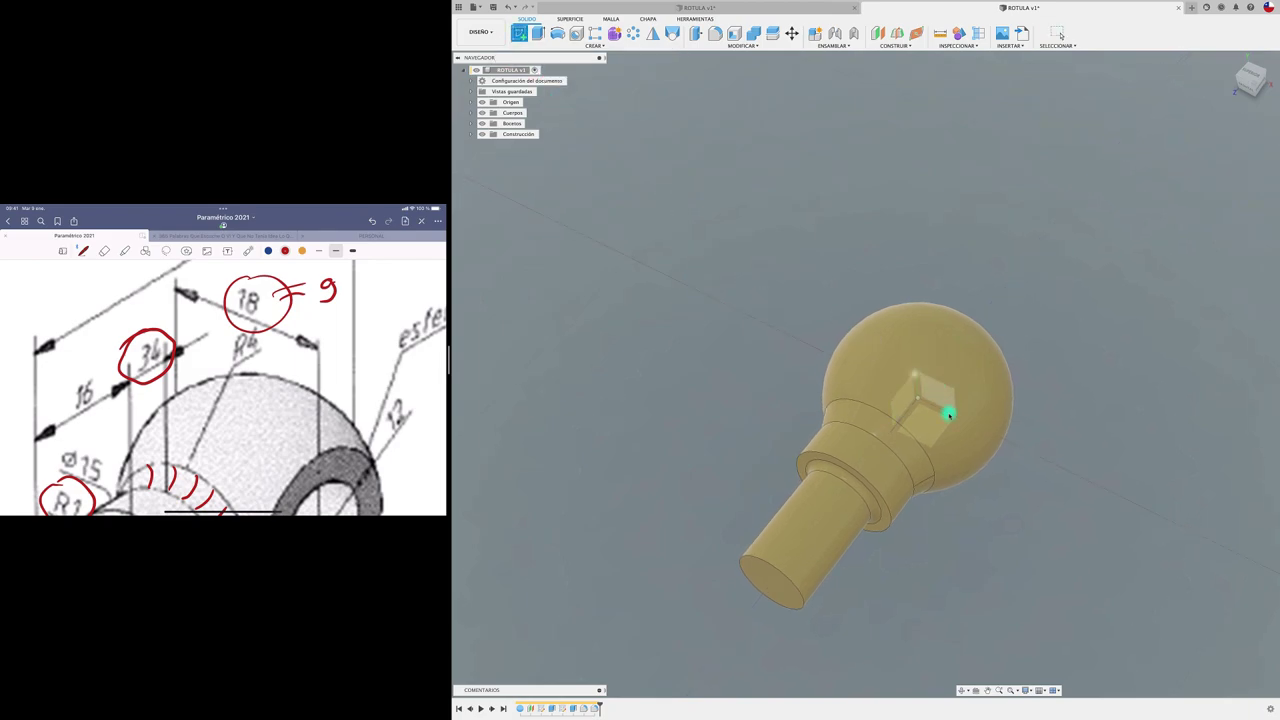
Step: Start a head-on sketch with a vertical construction line up from the origin
{"action": "left_click", "coordinate": [932, 443]}
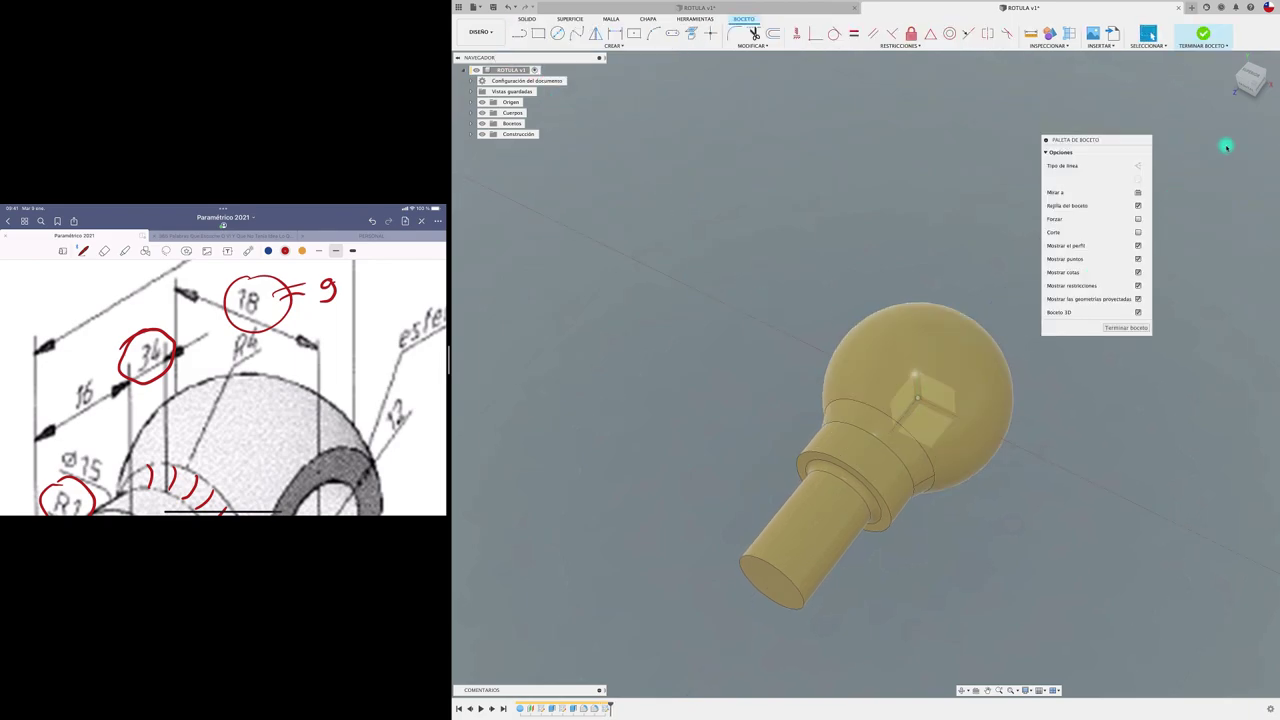
{"action": "left_click", "coordinate": [1249, 77]}
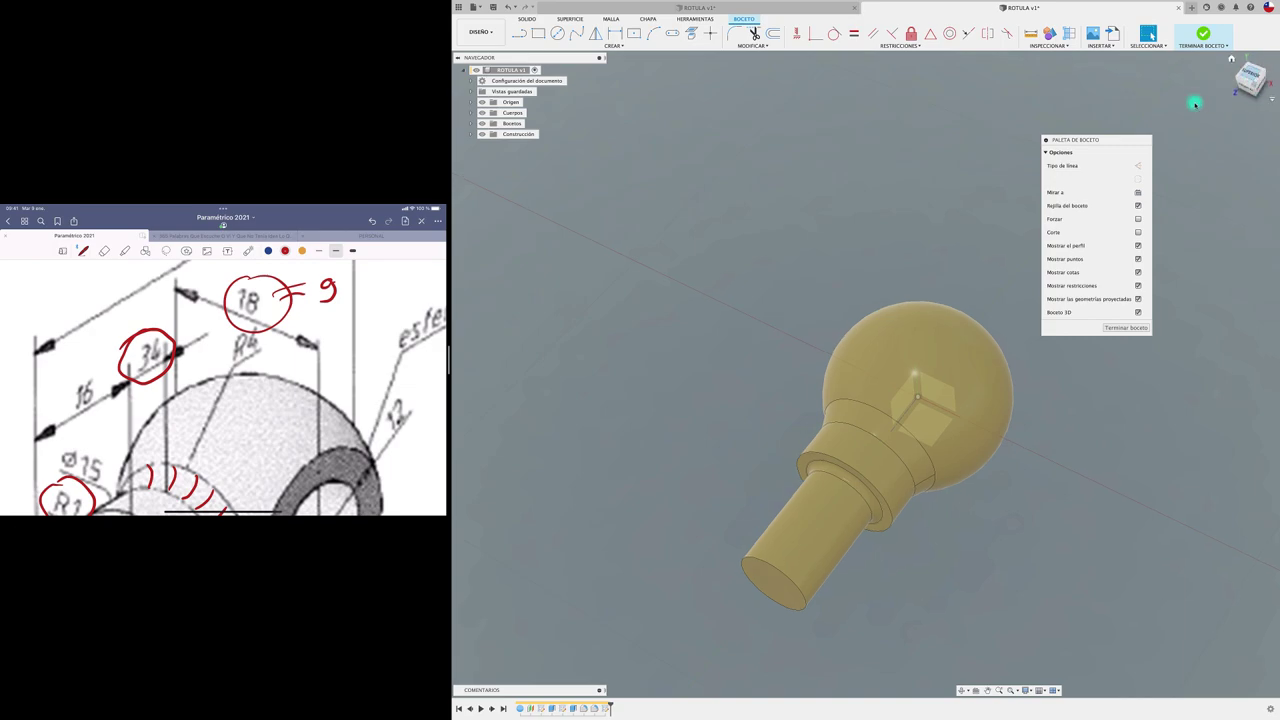
{"action": "left_click", "coordinate": [519, 33]}
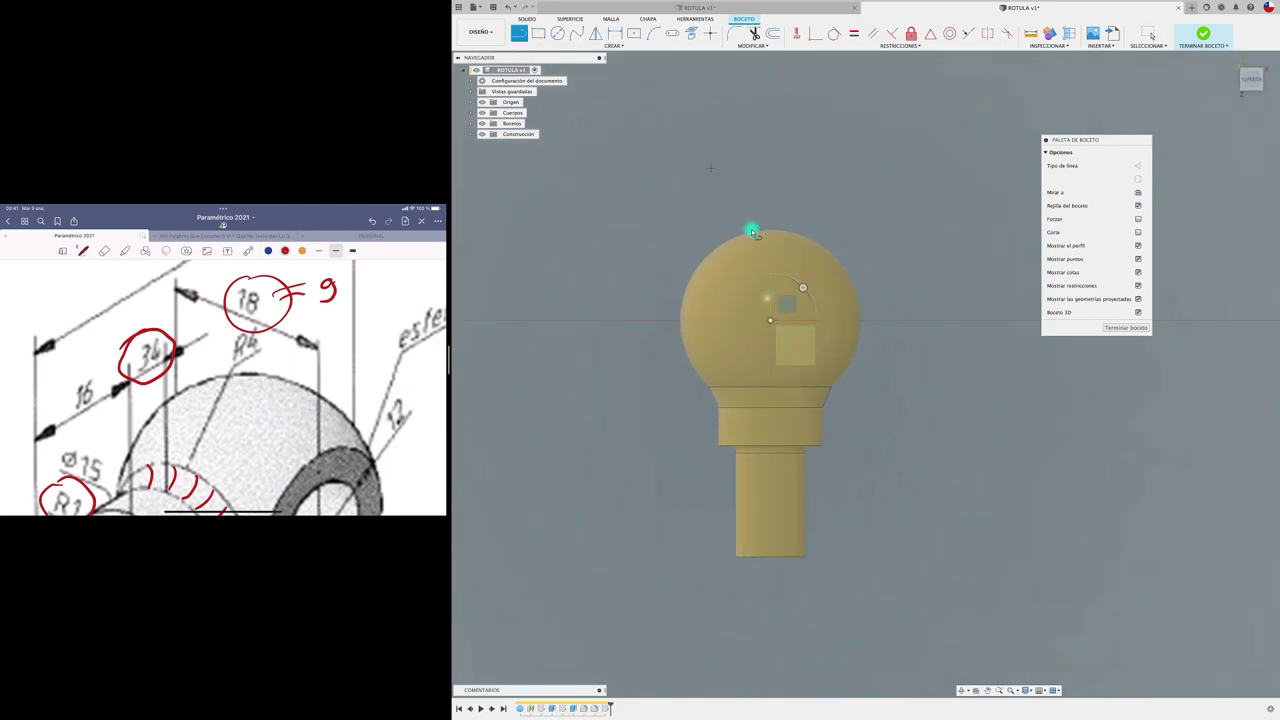
{"action": "left_click", "coordinate": [770, 321]}
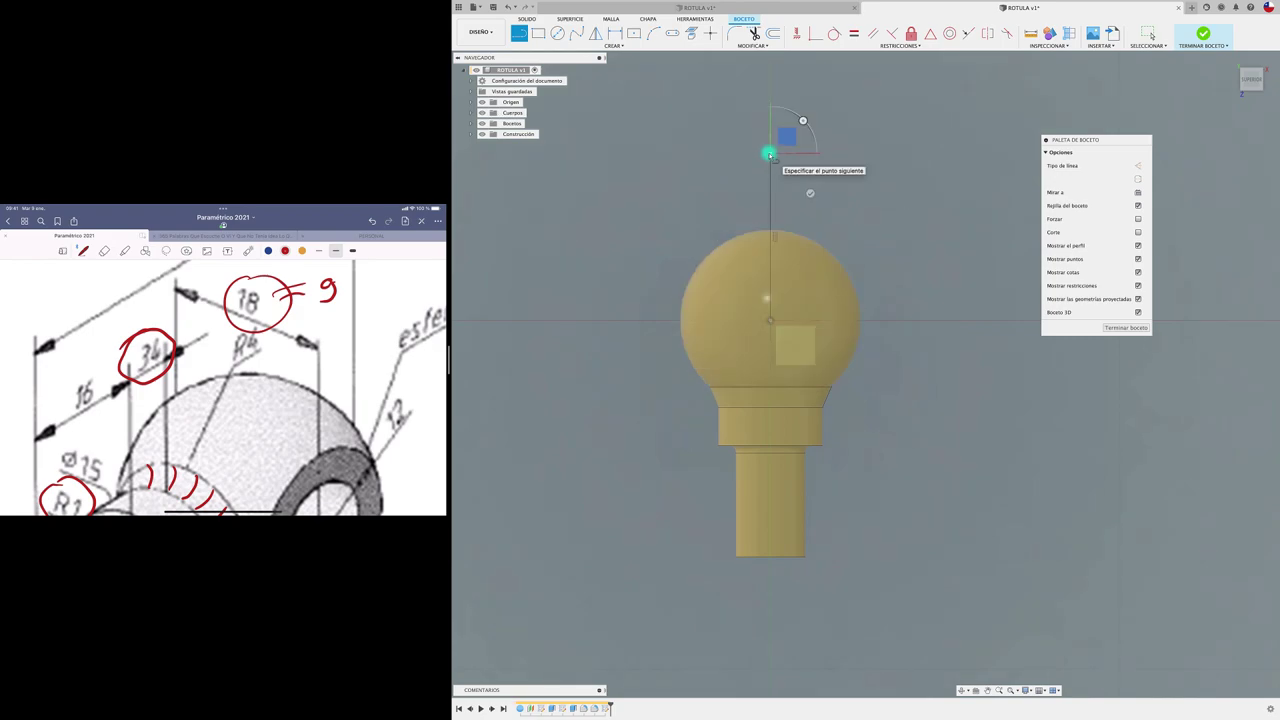
{"action": "left_click", "coordinate": [769, 154]}
{"action": "key", "text": "Escape"}
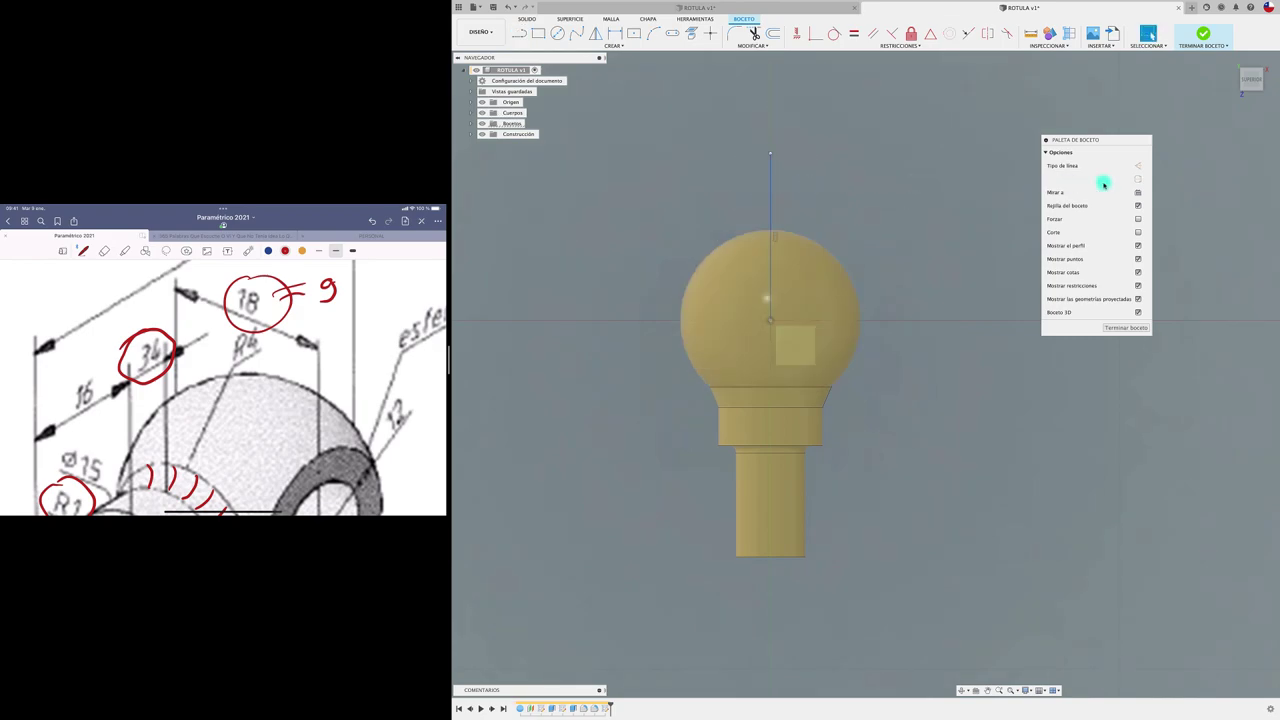
{"action": "left_click", "coordinate": [1136, 180]}
Step: Offset the construction line 9 mm to the right
{"action": "left_click", "coordinate": [772, 33]}
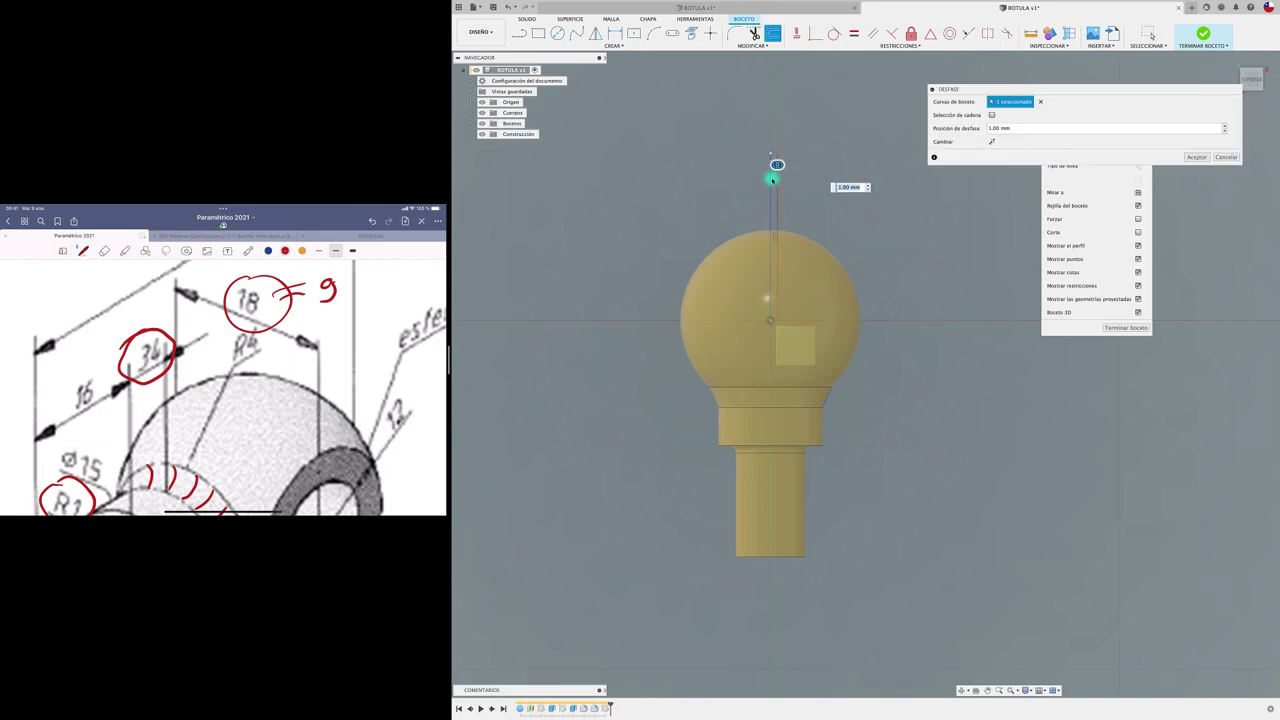
{"action": "left_click_drag", "start_coordinate": [778, 165], "coordinate": [799, 166]}
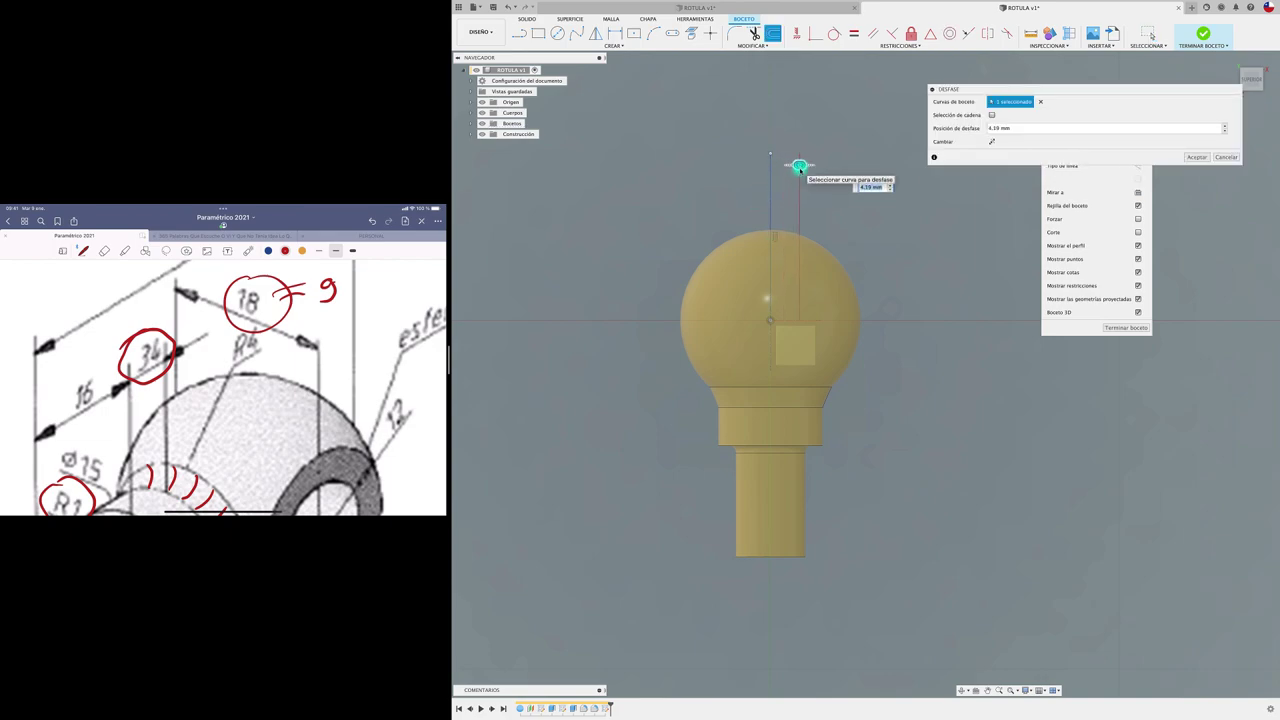
{"action": "type", "text": "9"}
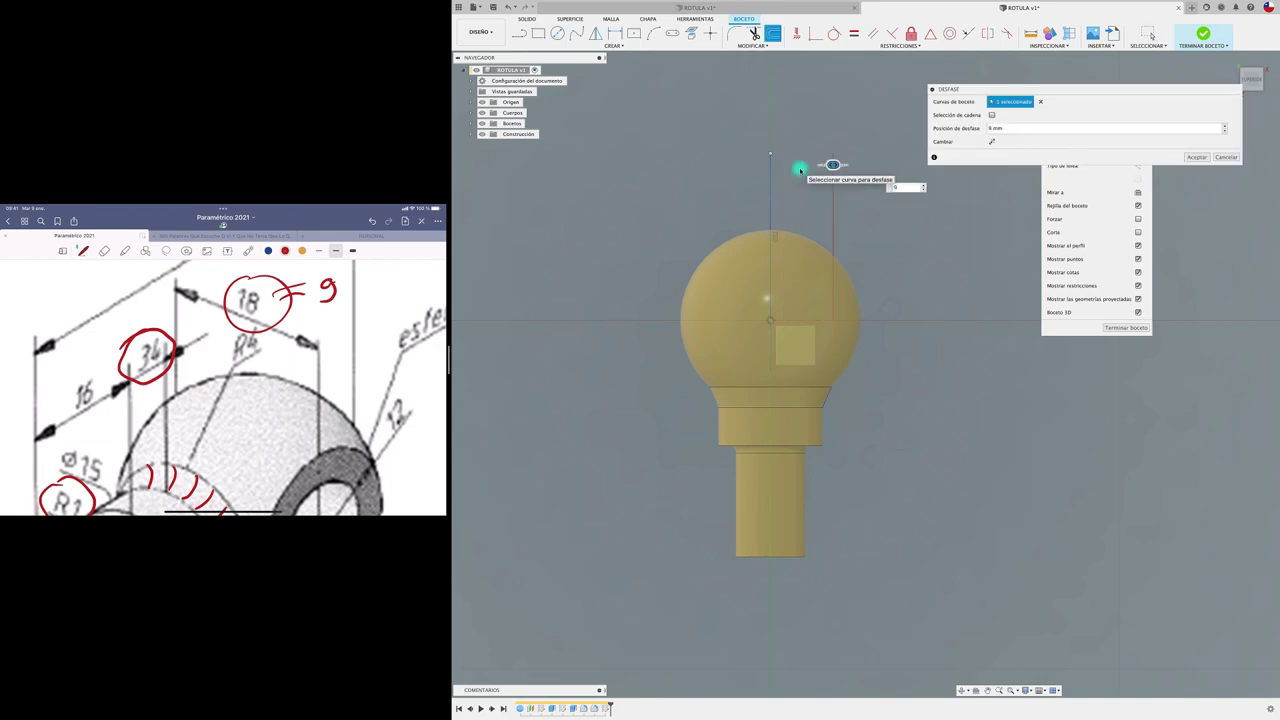
{"action": "key", "text": "Return"}
Step: Draw a closed polygonal cutting profile on the right side of the ball
{"action": "left_click", "coordinate": [519, 33]}
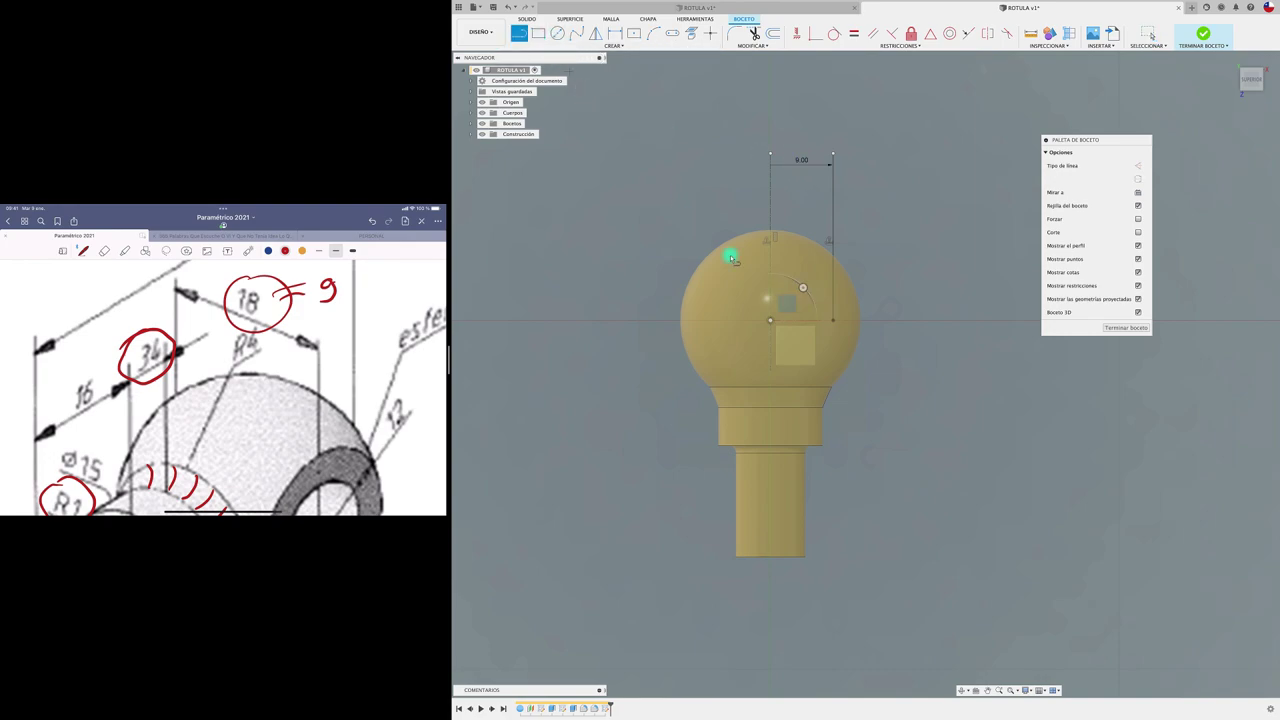
{"action": "left_click", "coordinate": [828, 336]}
{"action": "left_click_drag", "start_coordinate": [835, 323], "coordinate": [830, 590]}
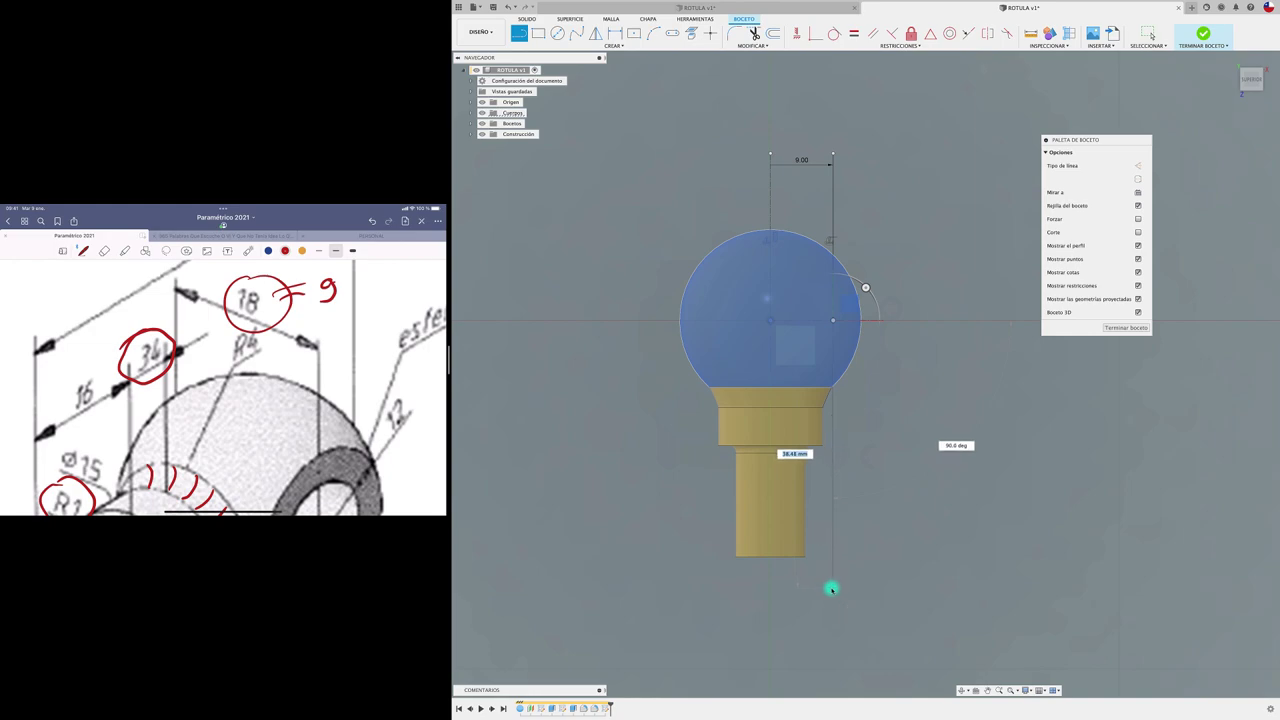
{"action": "left_click", "coordinate": [833, 587]}
{"action": "left_click", "coordinate": [976, 468]}
{"action": "left_click", "coordinate": [936, 413]}
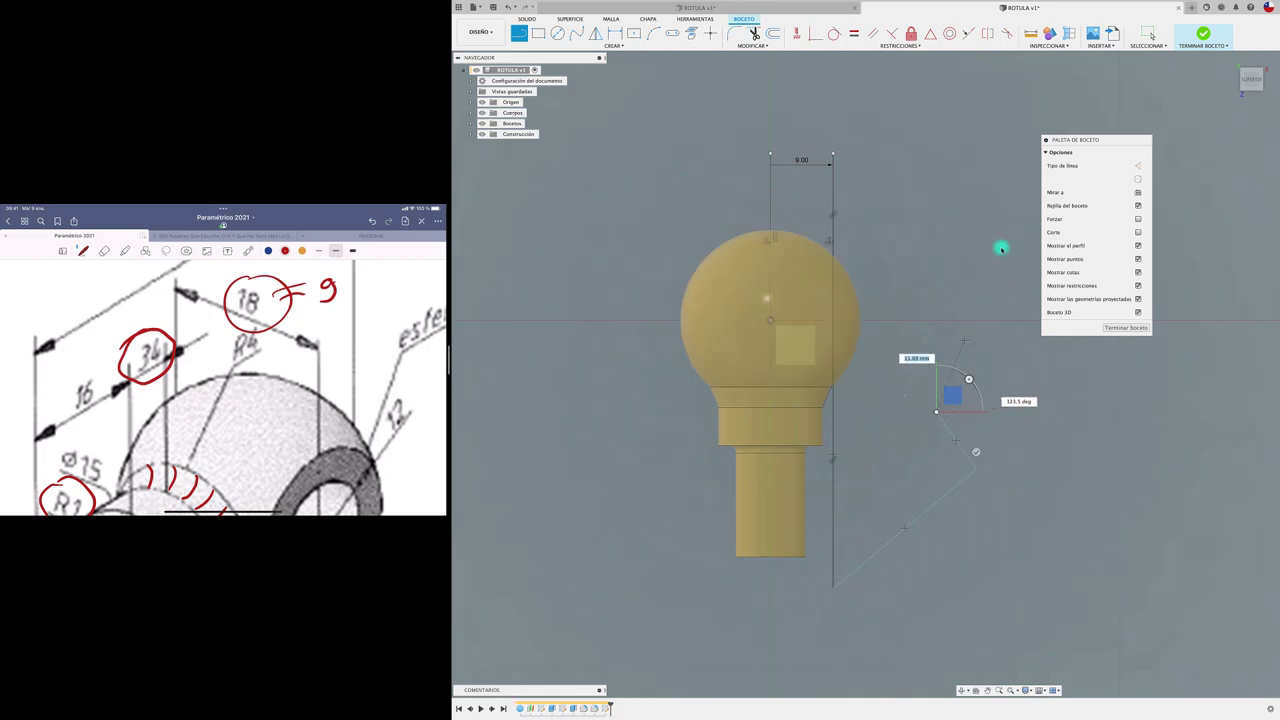
{"action": "left_click", "coordinate": [1004, 196]}
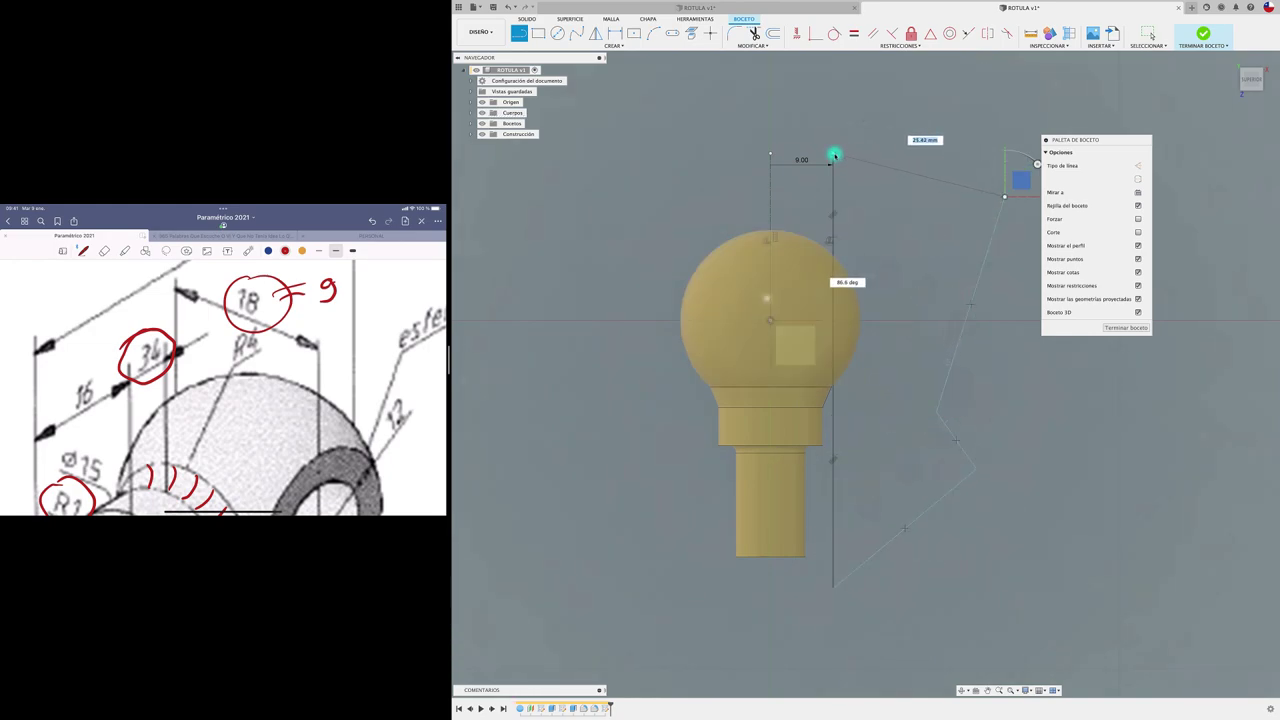
{"action": "left_click", "coordinate": [834, 156]}
{"action": "key", "text": "Escape"}
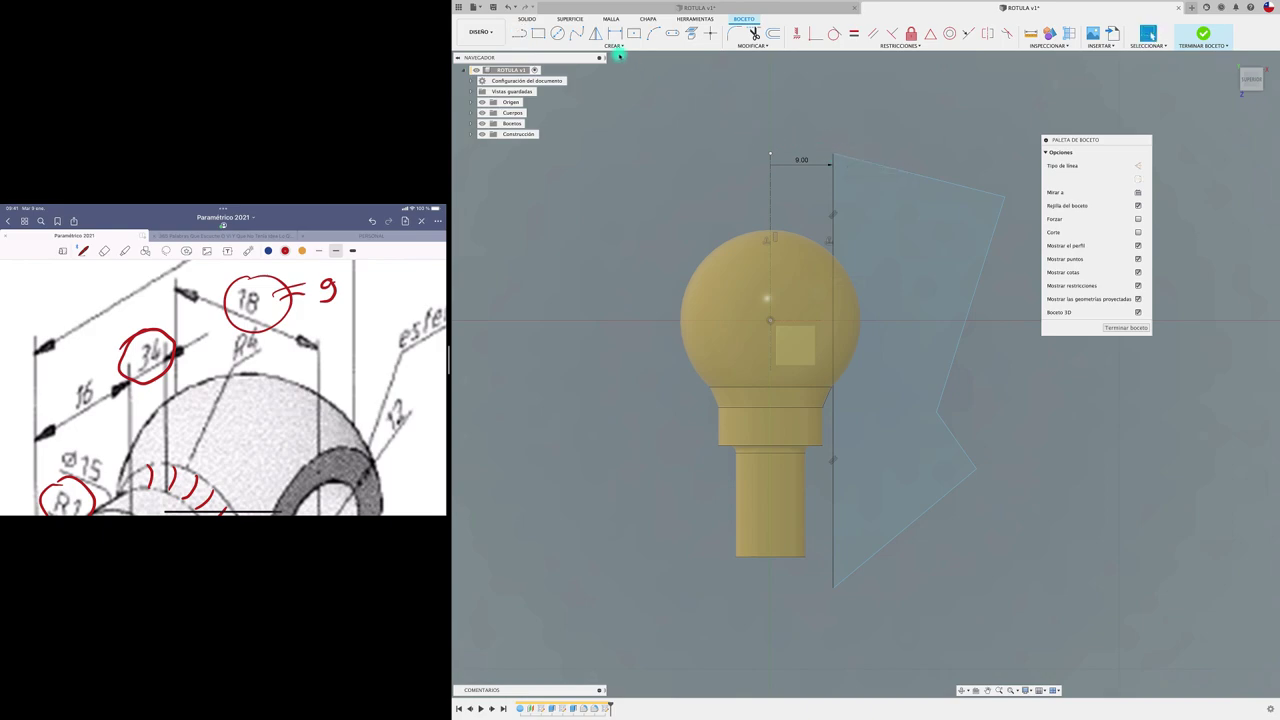
Step: Mirror the five right-side profile lines about the vertical axis to the left
{"action": "left_click", "coordinate": [595, 33]}
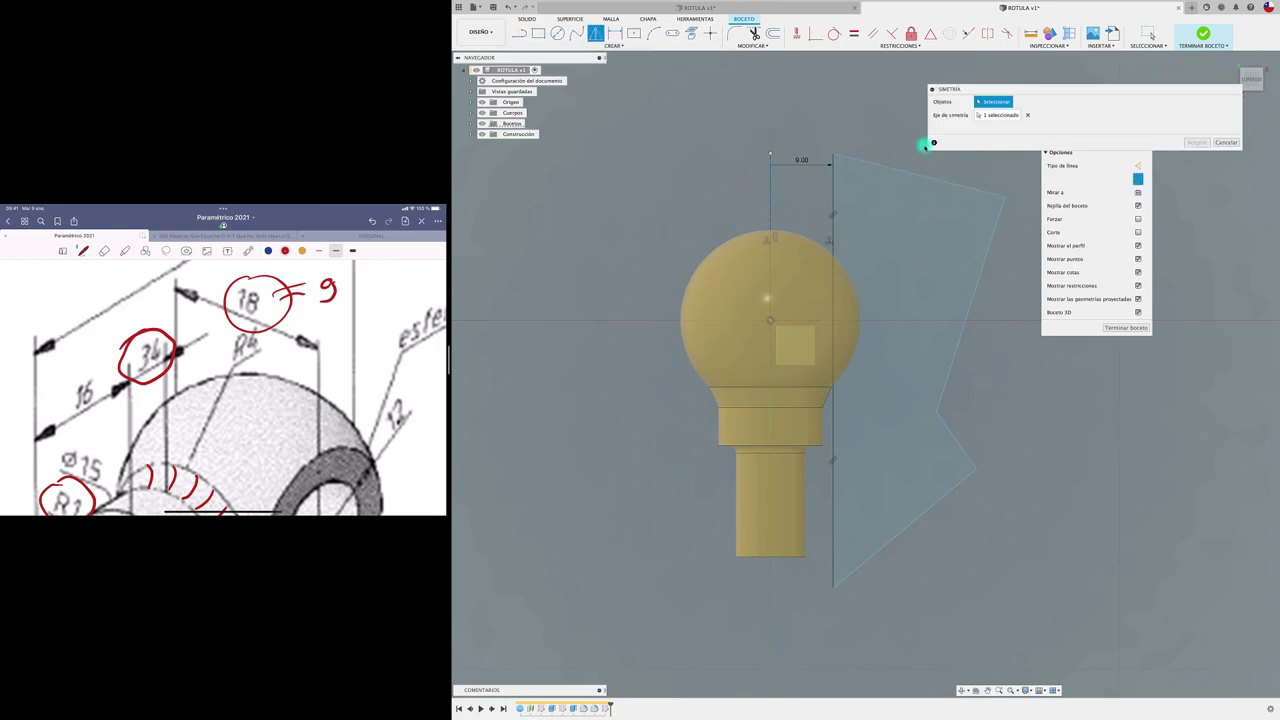
{"action": "left_click", "coordinate": [910, 176]}
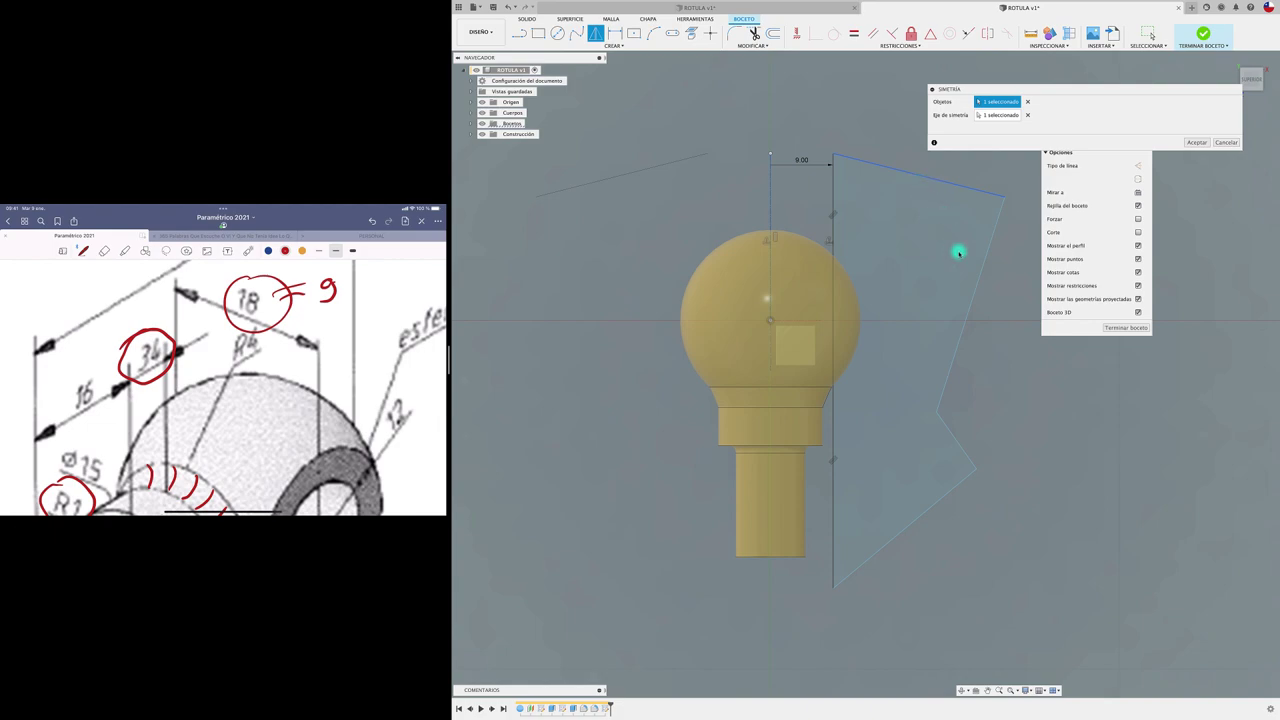
{"action": "left_click", "coordinate": [973, 298]}
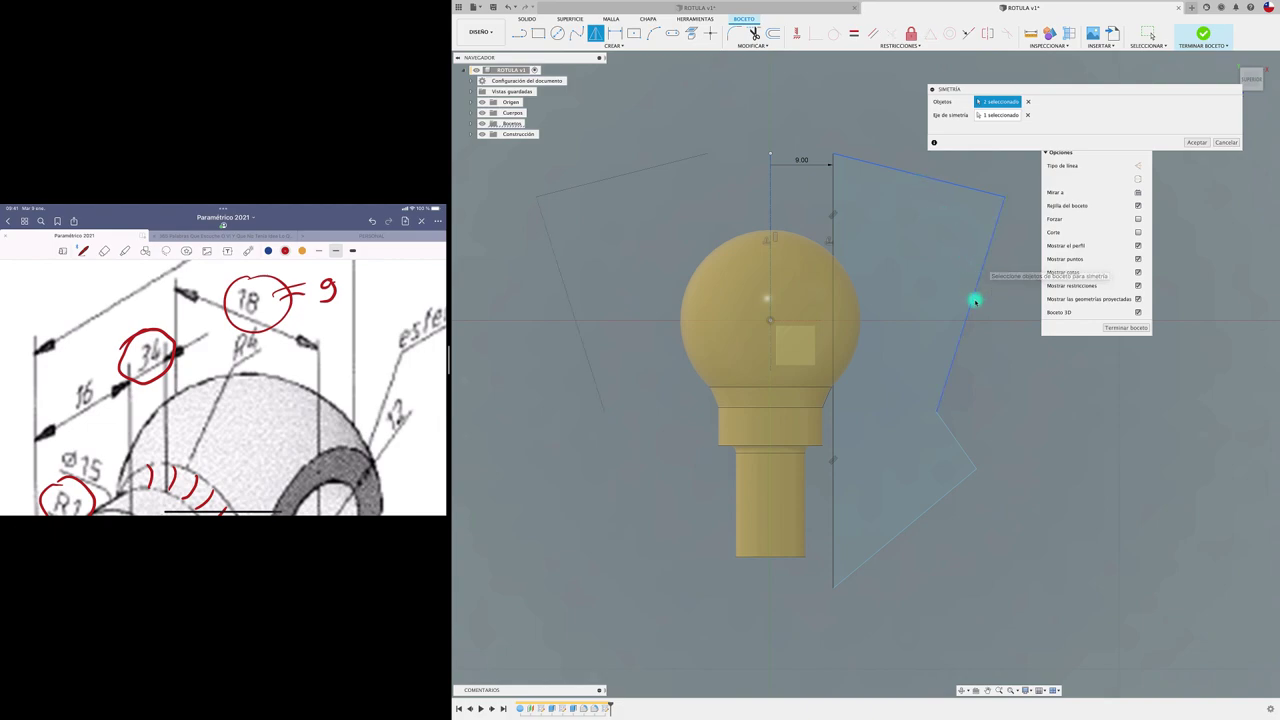
{"action": "left_click", "coordinate": [951, 450]}
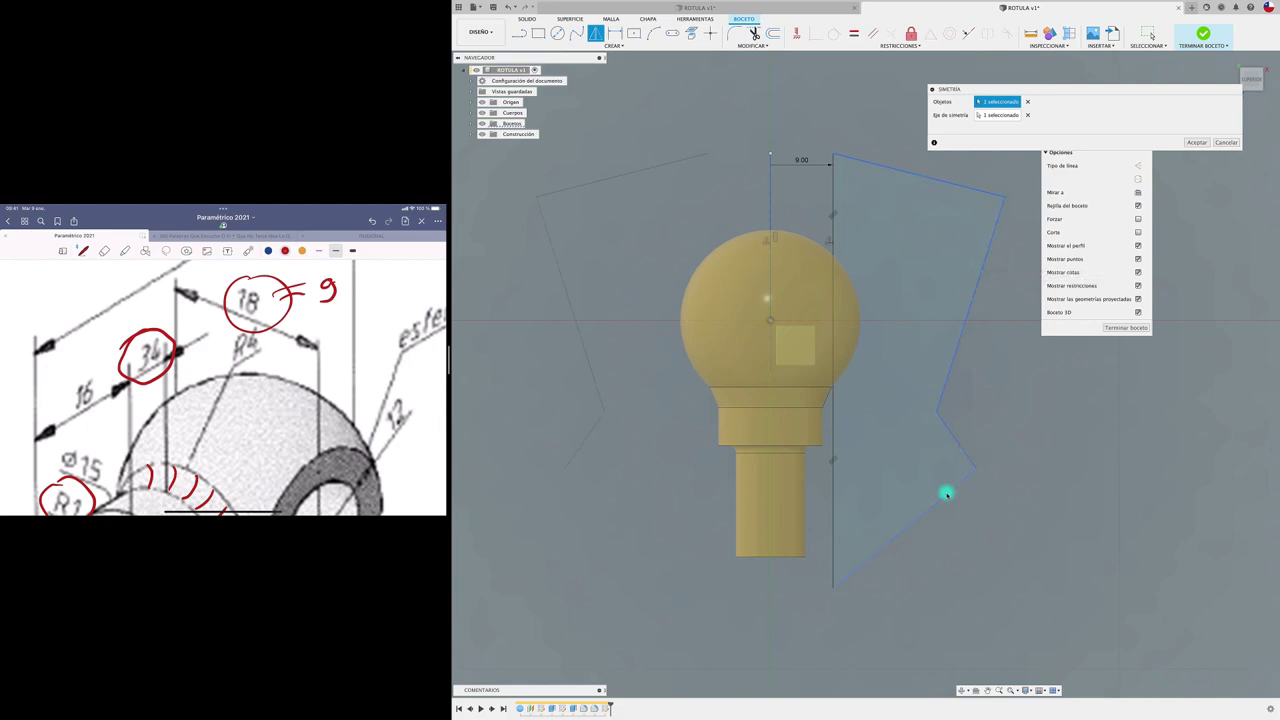
{"action": "left_click", "coordinate": [829, 562]}
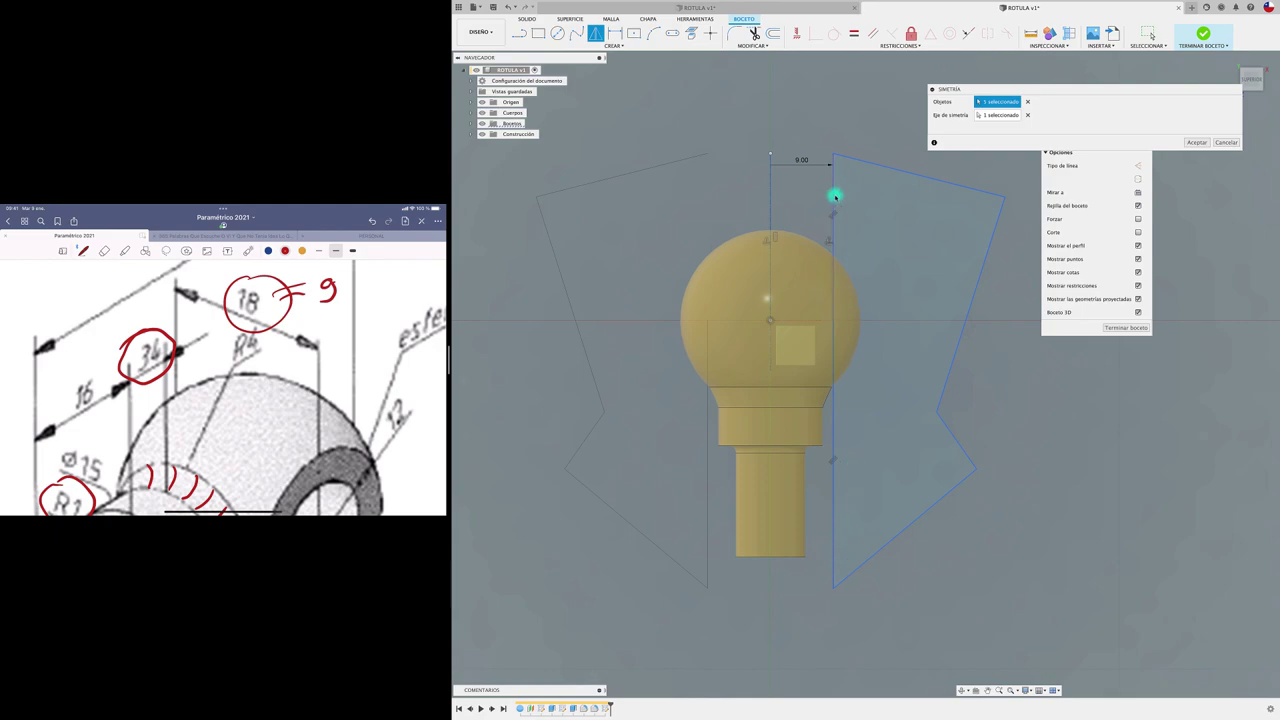
{"action": "left_click", "coordinate": [835, 197]}
{"action": "left_click", "coordinate": [1196, 142]}
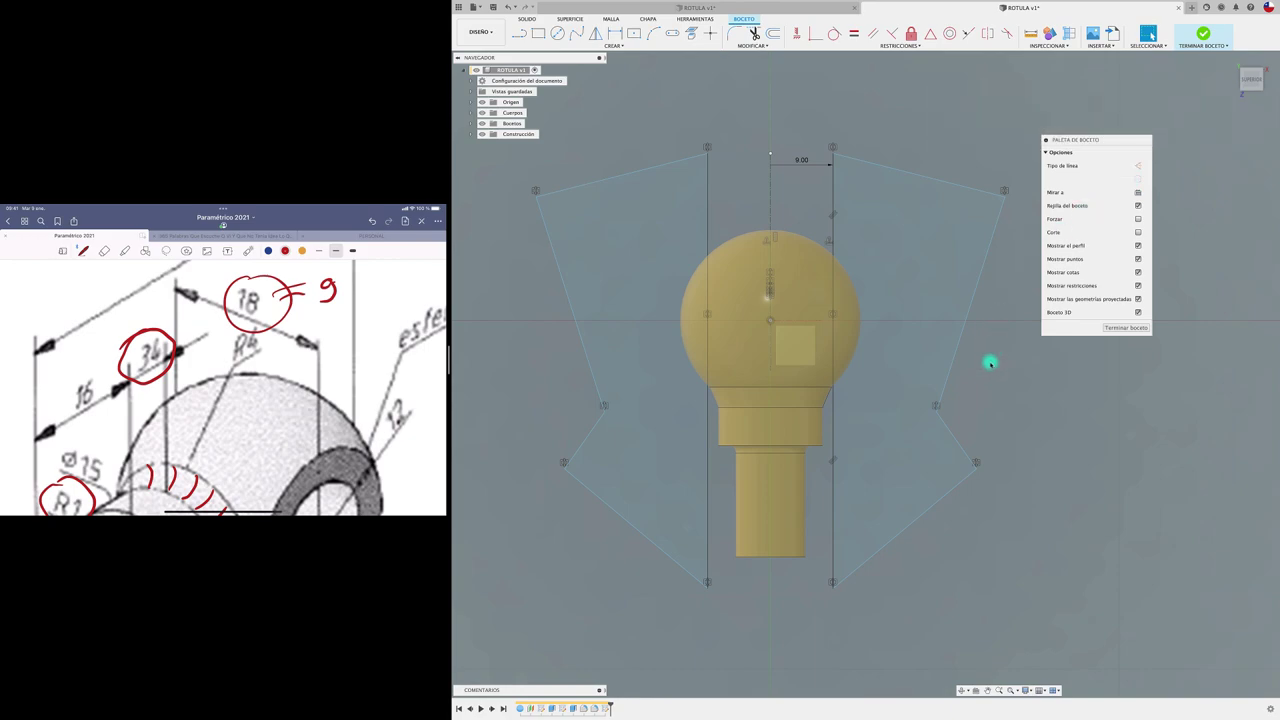
{"action": "scroll", "coordinate": [988, 383], "scroll_direction": "down", "scroll_amount": 3, "text": "shift"}
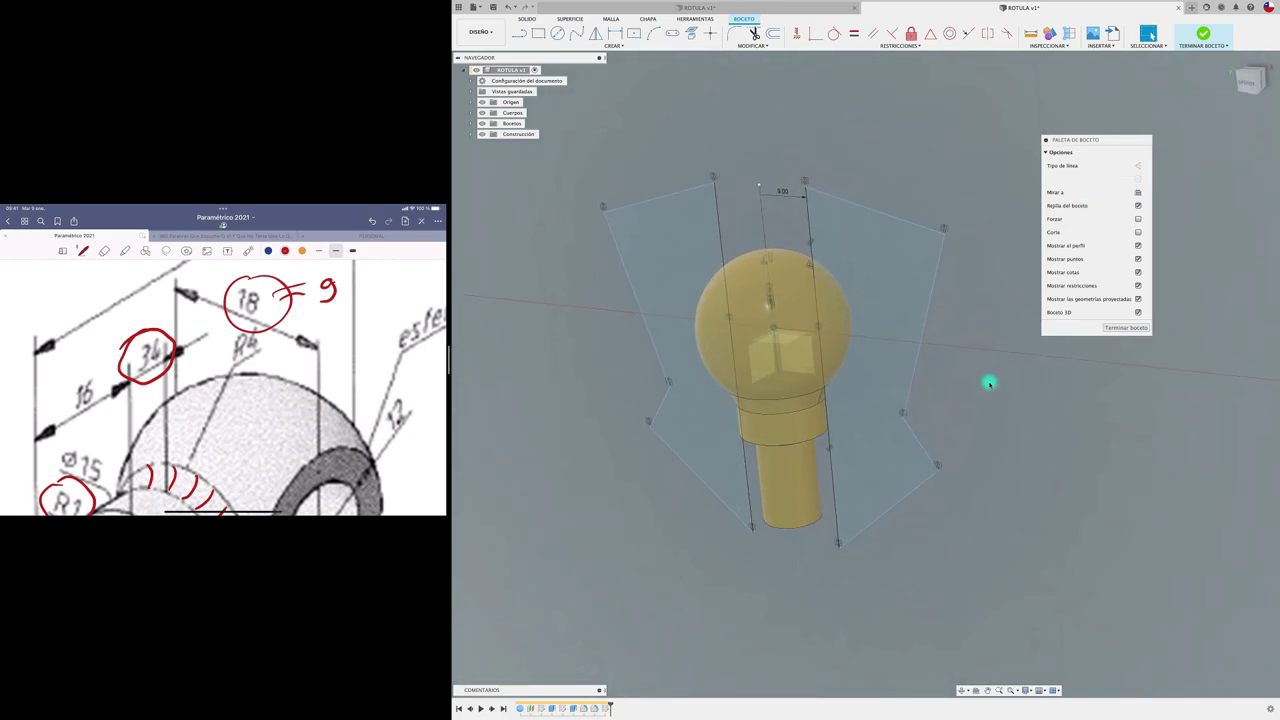
Step: Cut both side profiles symmetrically 51.34 mm through the ball to flatten it
{"action": "key", "text": "e"}
{"action": "left_click", "coordinate": [886, 306]}
{"action": "left_click", "coordinate": [691, 257]}
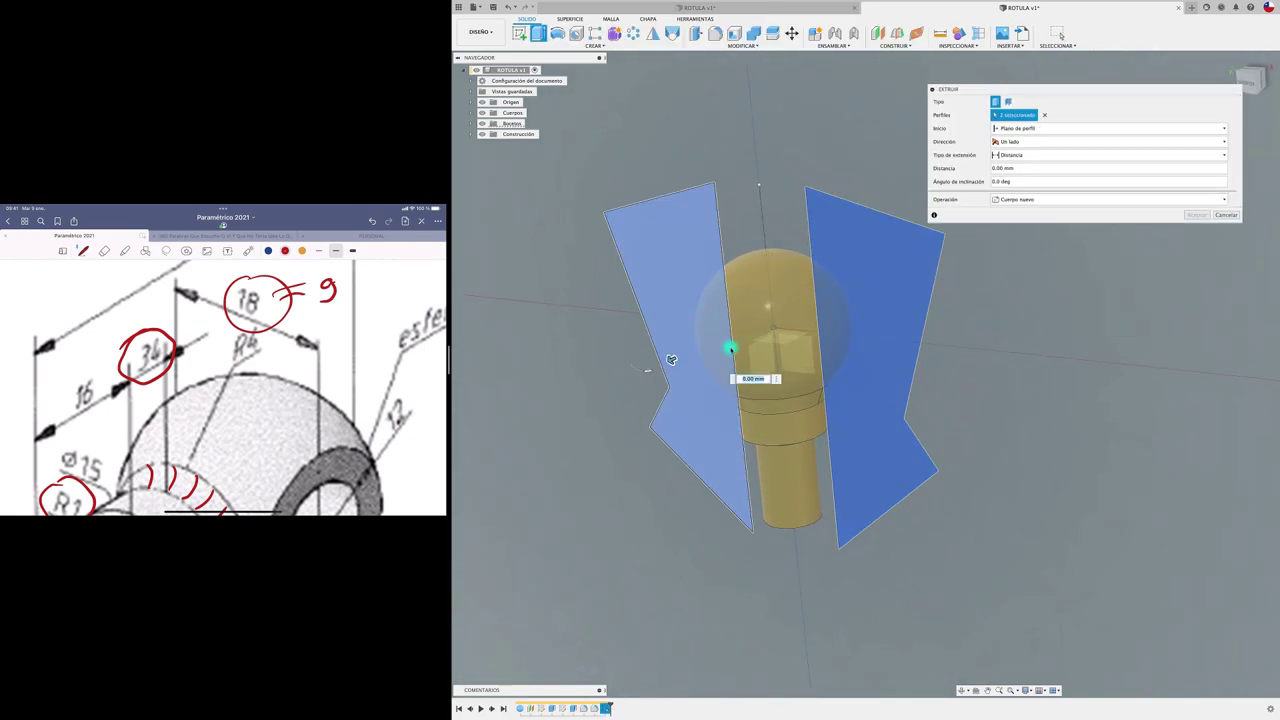
{"action": "left_click_drag", "start_coordinate": [671, 359], "coordinate": [840, 276]}
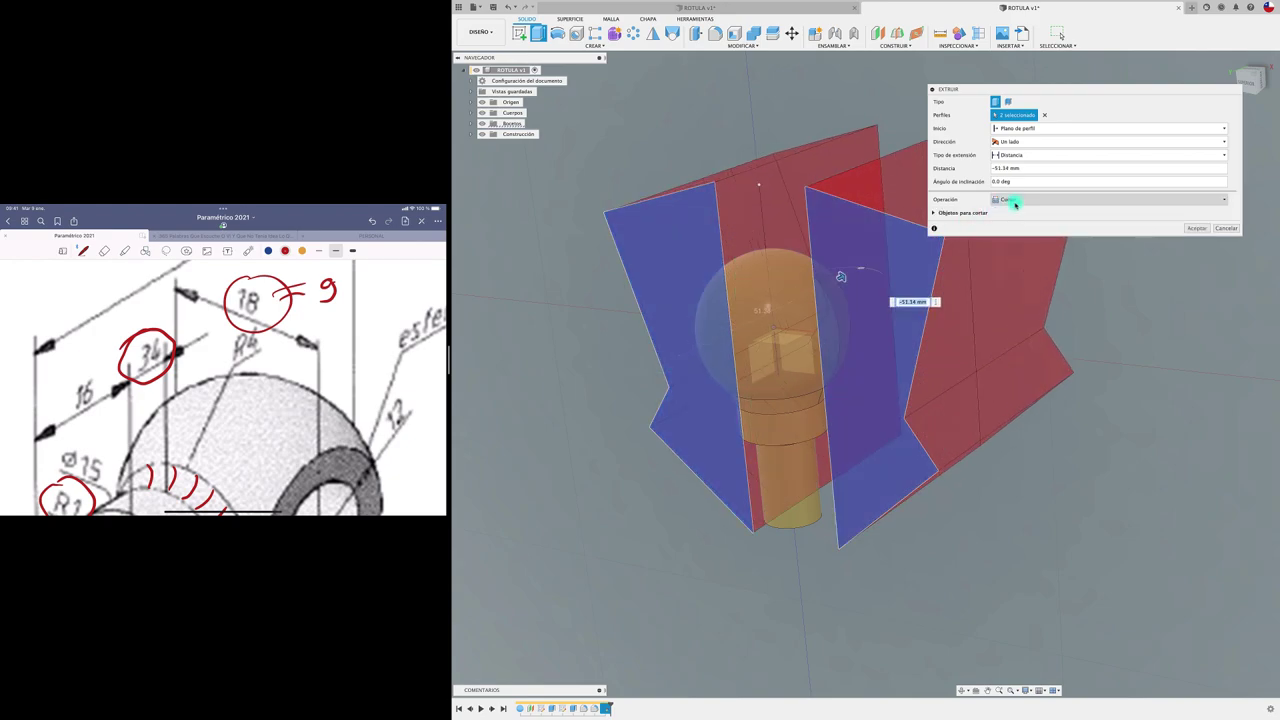
{"action": "left_click", "coordinate": [1030, 143]}
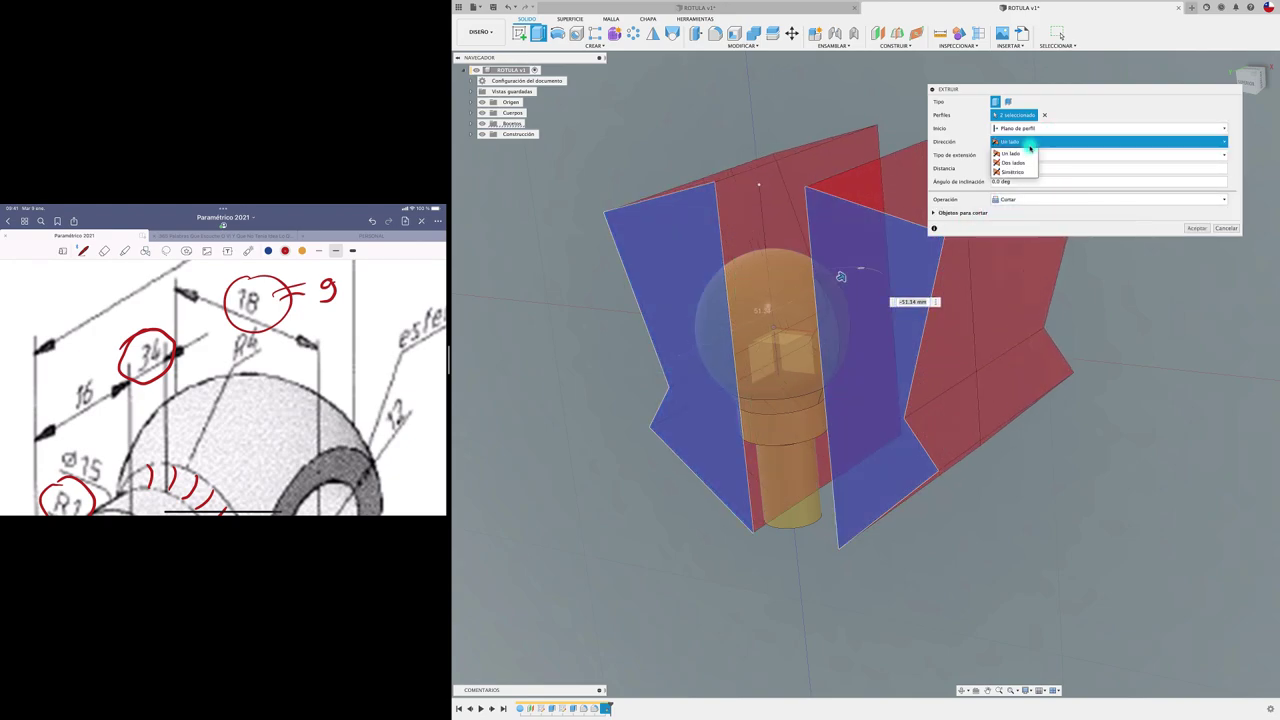
{"action": "left_click", "coordinate": [1012, 172]}
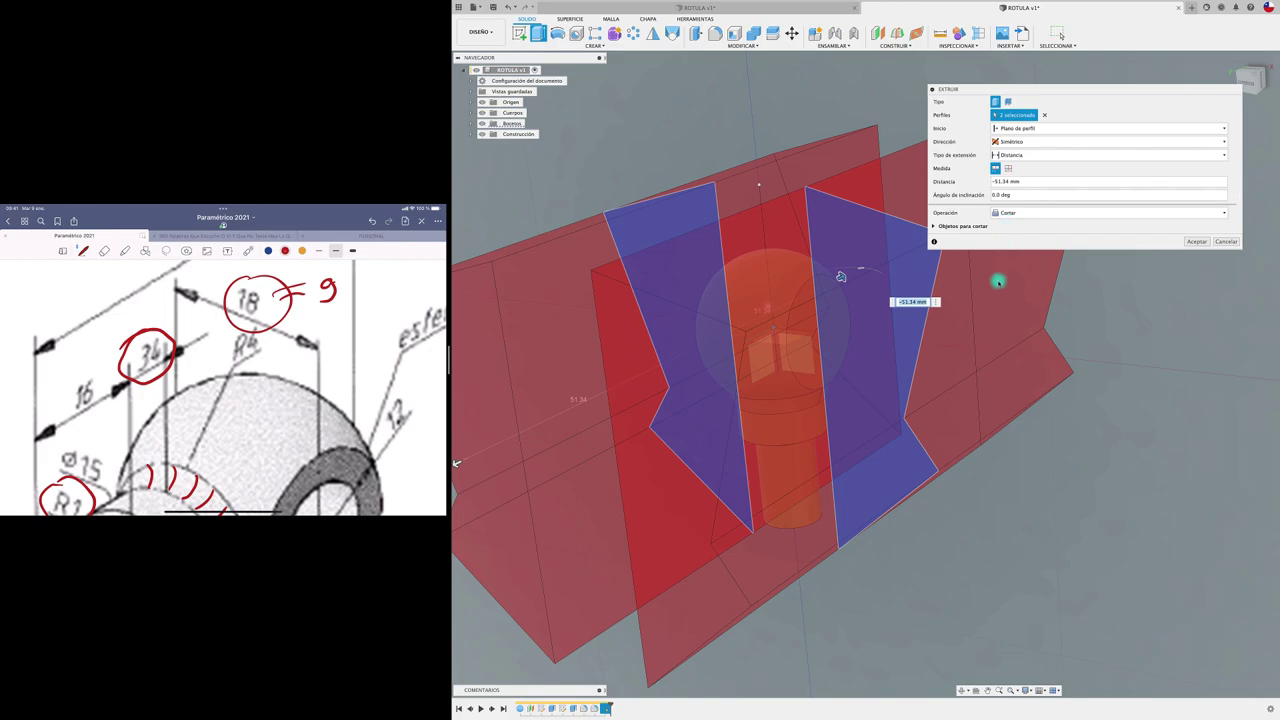
{"action": "middle_click_drag", "start_coordinate": [998, 282], "coordinate": [1074, 270], "text": "shift"}
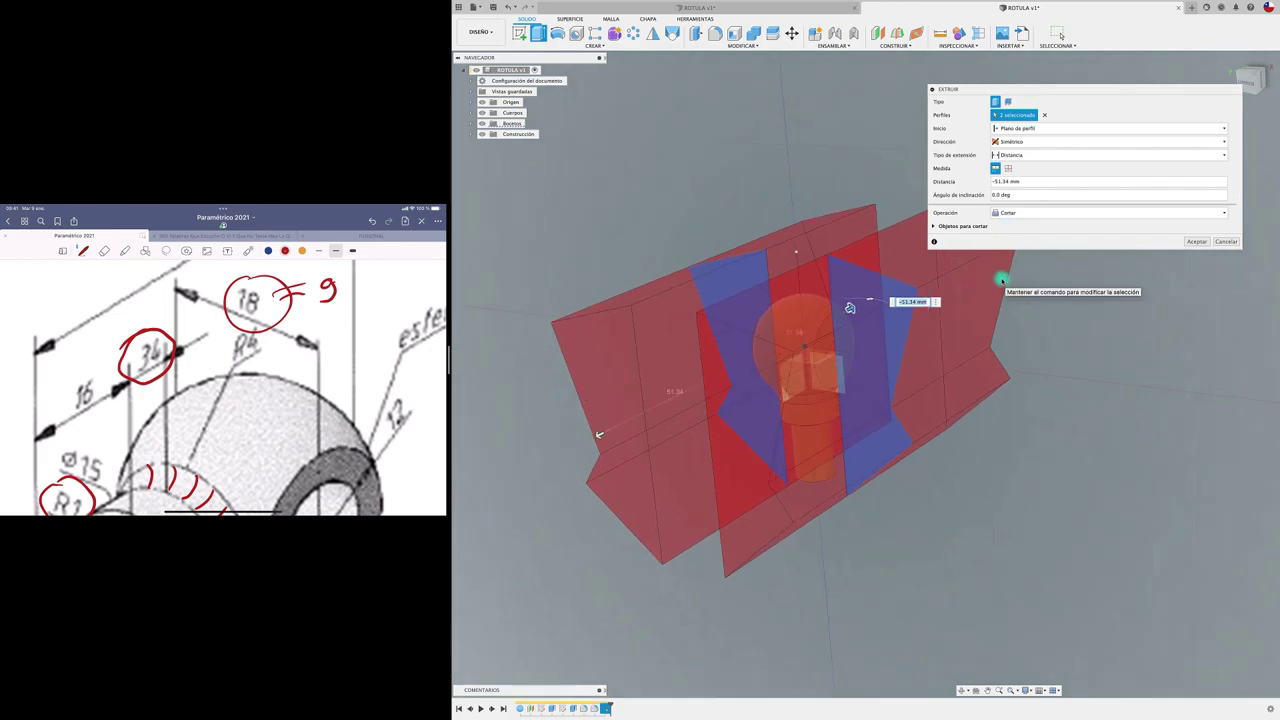
{"action": "left_click", "coordinate": [1193, 242]}
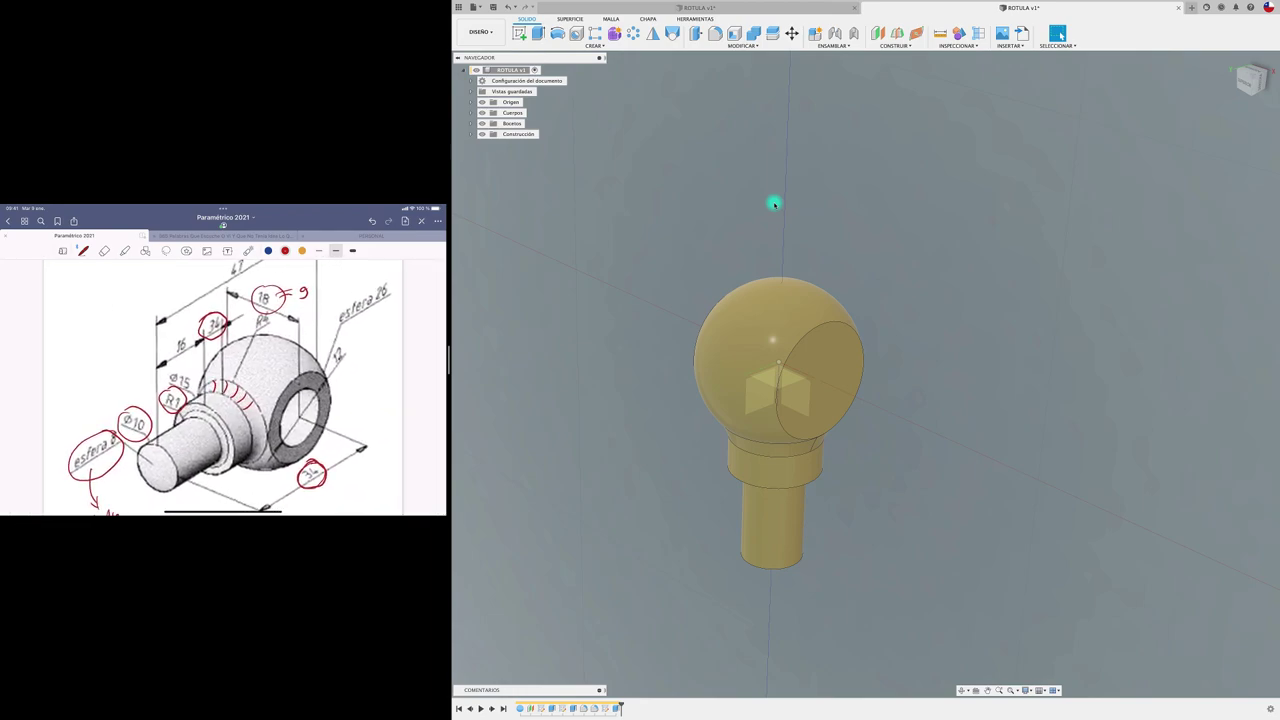
{"action": "left_click", "coordinate": [519, 33]}
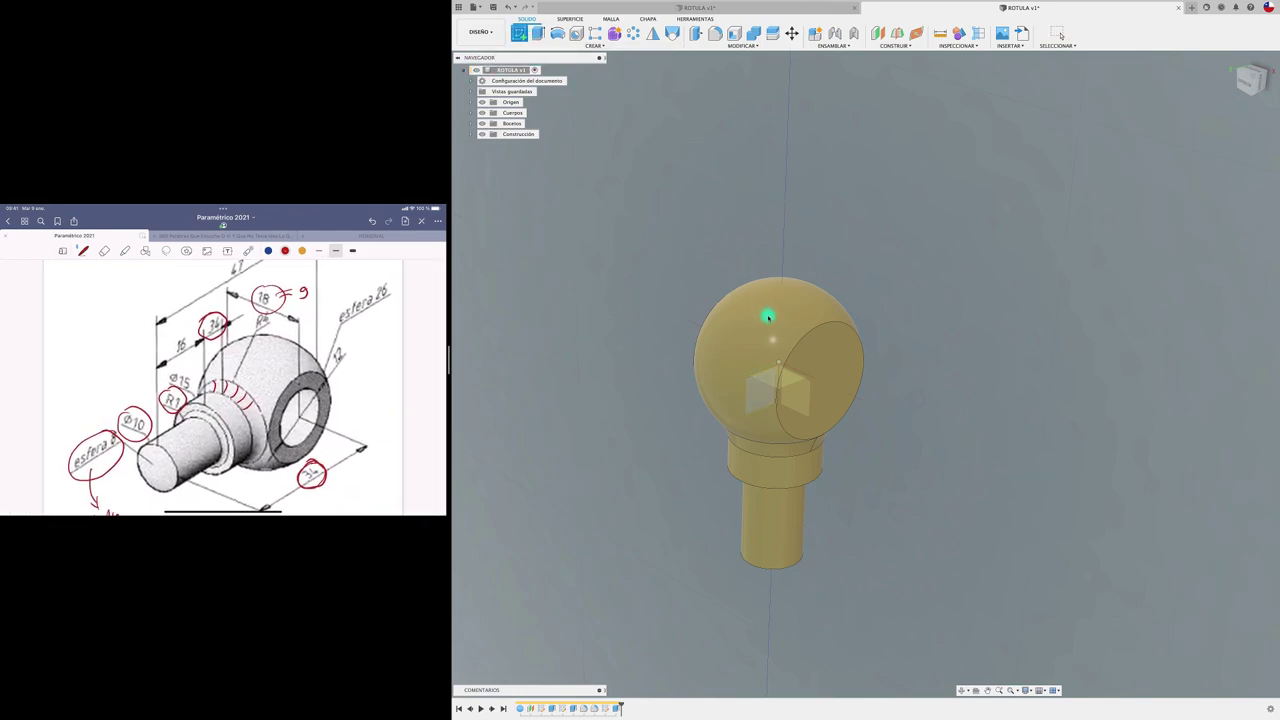
Step: Sketch a 12 mm circle at the origin on the flat face
{"action": "left_click", "coordinate": [845, 358]}
{"action": "key", "text": "c"}
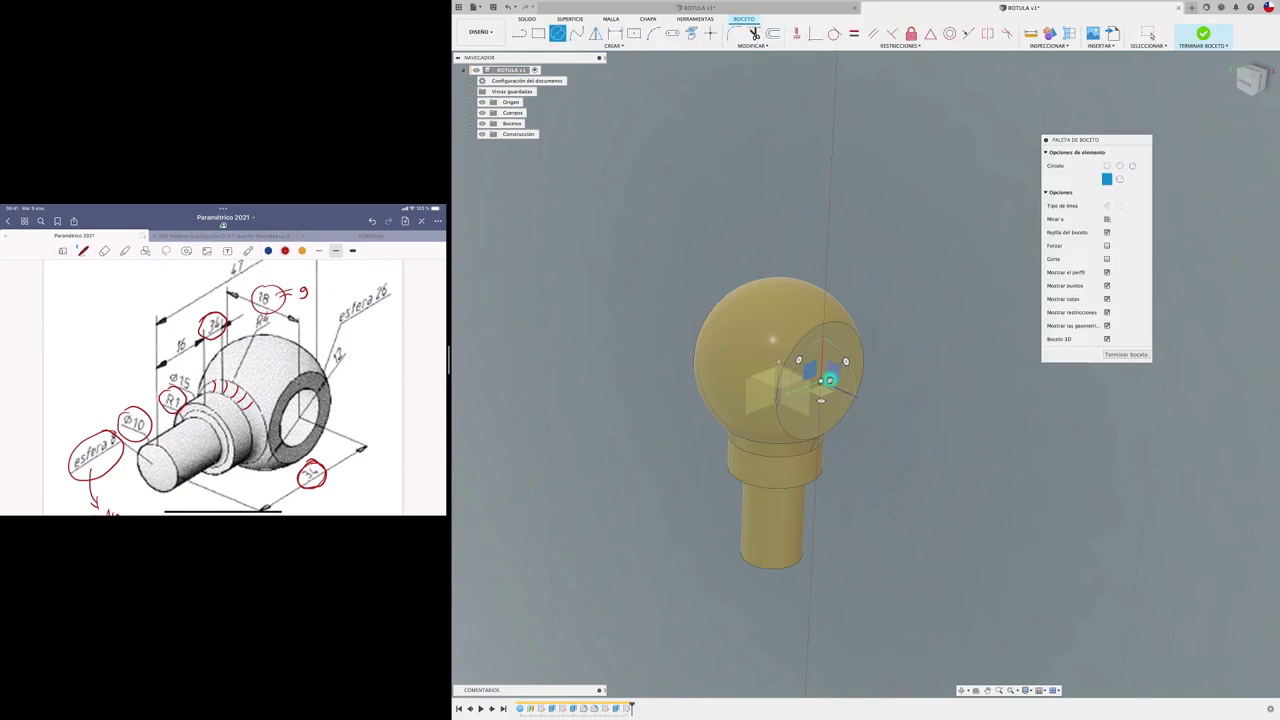
{"action": "left_click", "coordinate": [821, 383]}
{"action": "key", "text": "Return"}
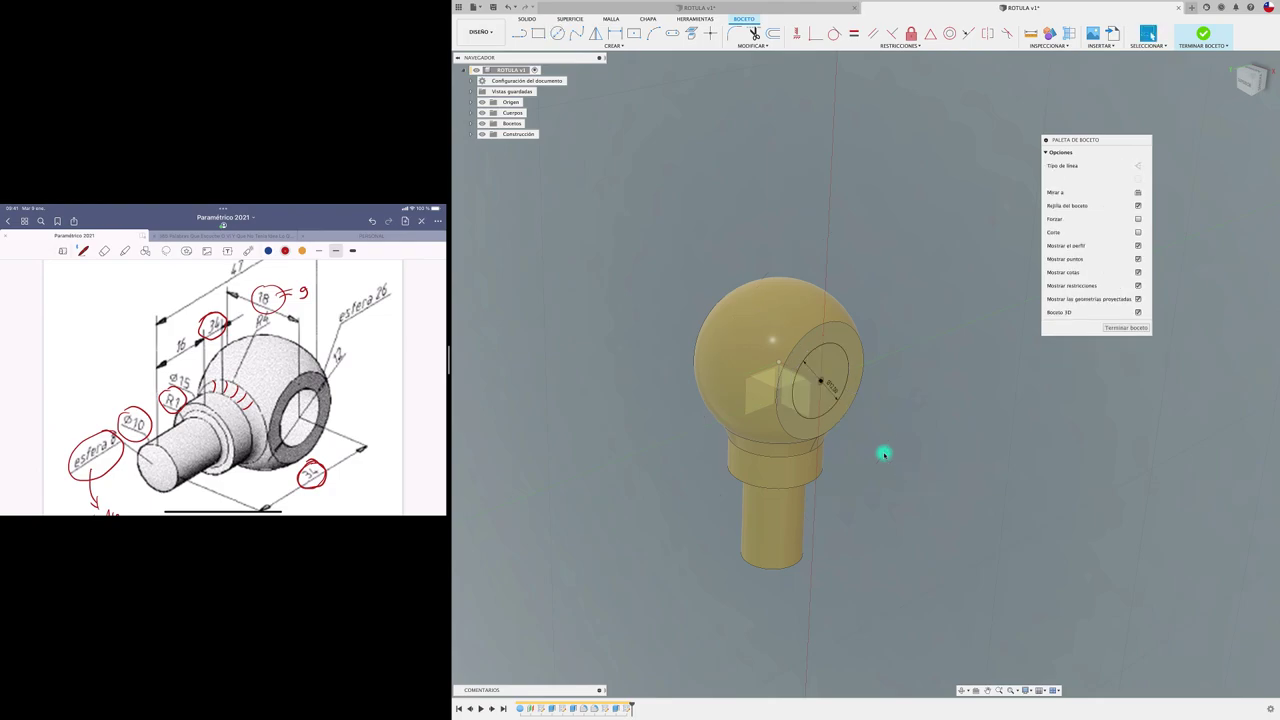
Step: Extrude-cut the circle 13.33 mm through the sphere to form the hole
{"action": "key", "text": "e"}
{"action": "left_click", "coordinate": [820, 400]}
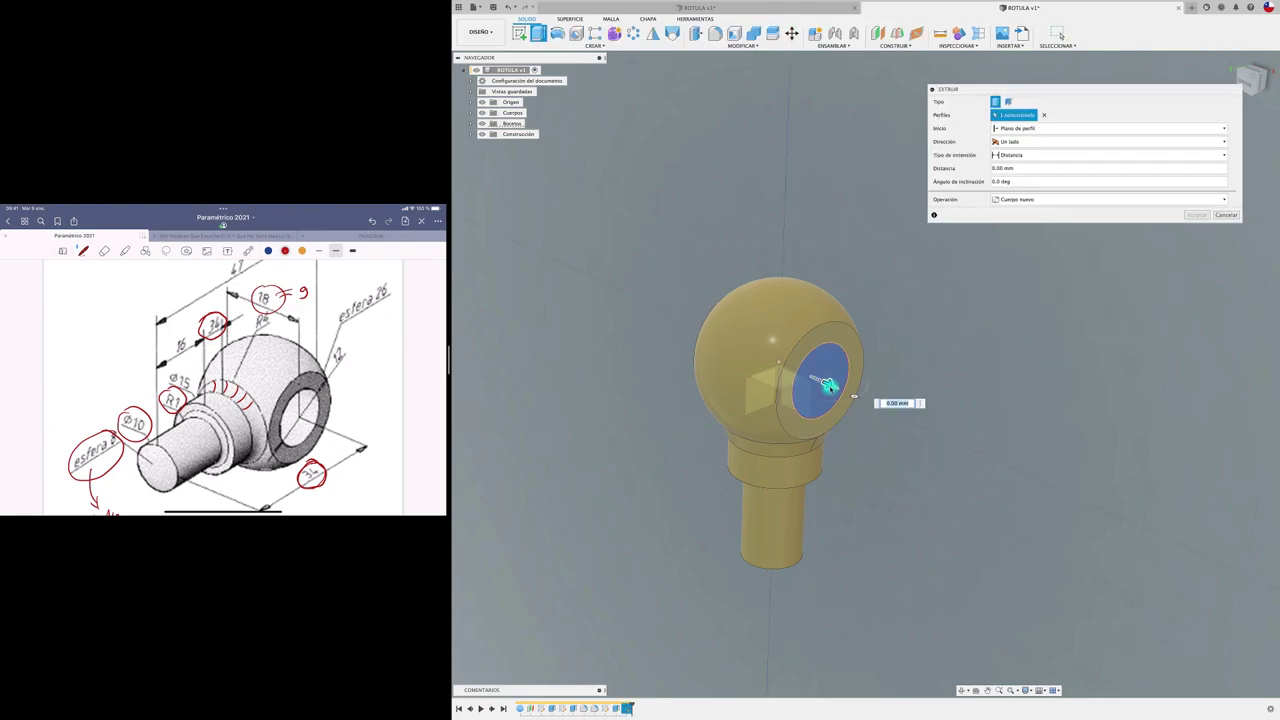
{"action": "left_click_drag", "start_coordinate": [826, 380], "coordinate": [672, 324]}
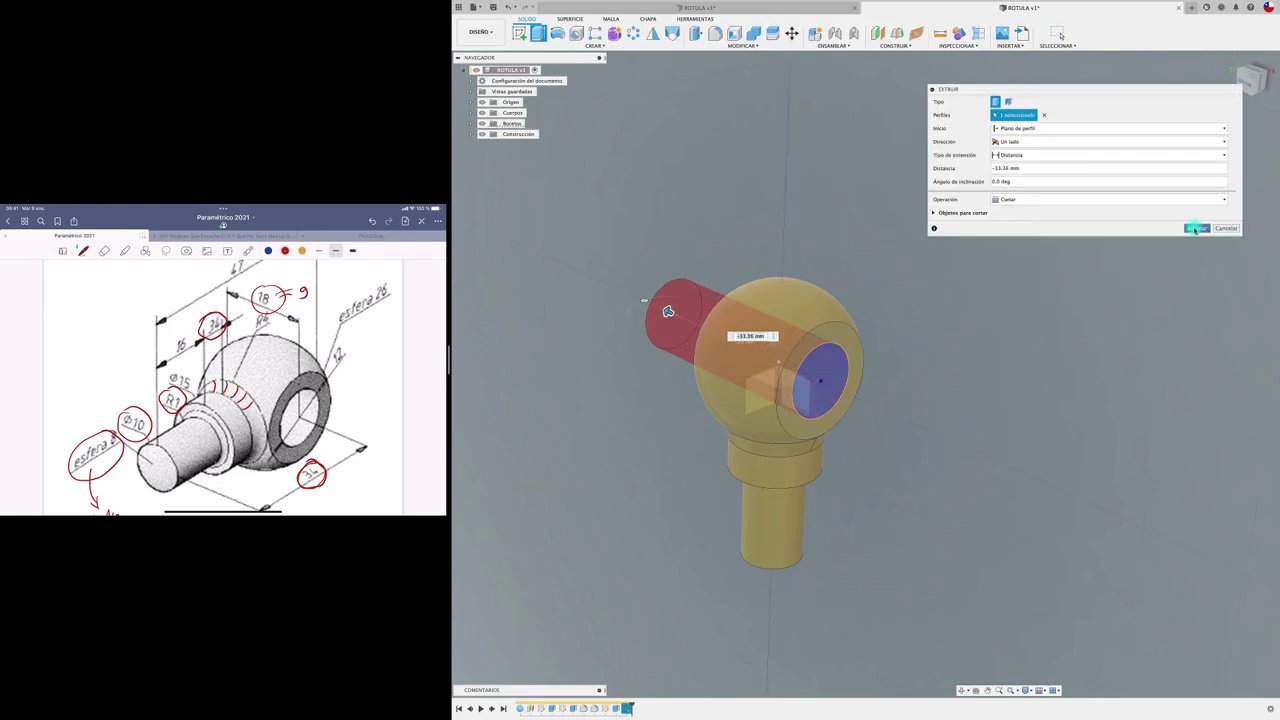
{"action": "left_click", "coordinate": [1195, 229]}
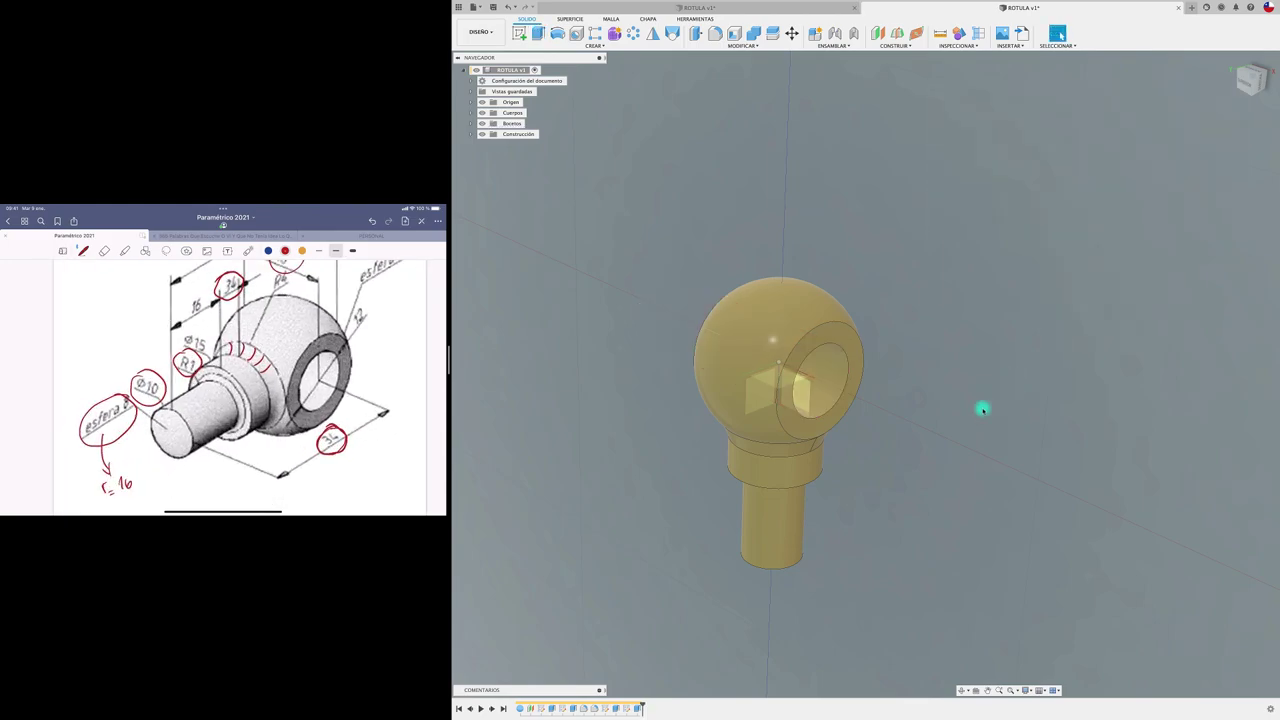
{"action": "scroll", "coordinate": [983, 409], "scroll_direction": "up", "scroll_amount": 3, "text": "shift"}
{"action": "scroll", "coordinate": [983, 409], "scroll_direction": "up", "scroll_amount": 2, "text": "shift"}
{"action": "scroll", "coordinate": [983, 409], "scroll_direction": "left", "scroll_amount": 3, "text": "shift"}
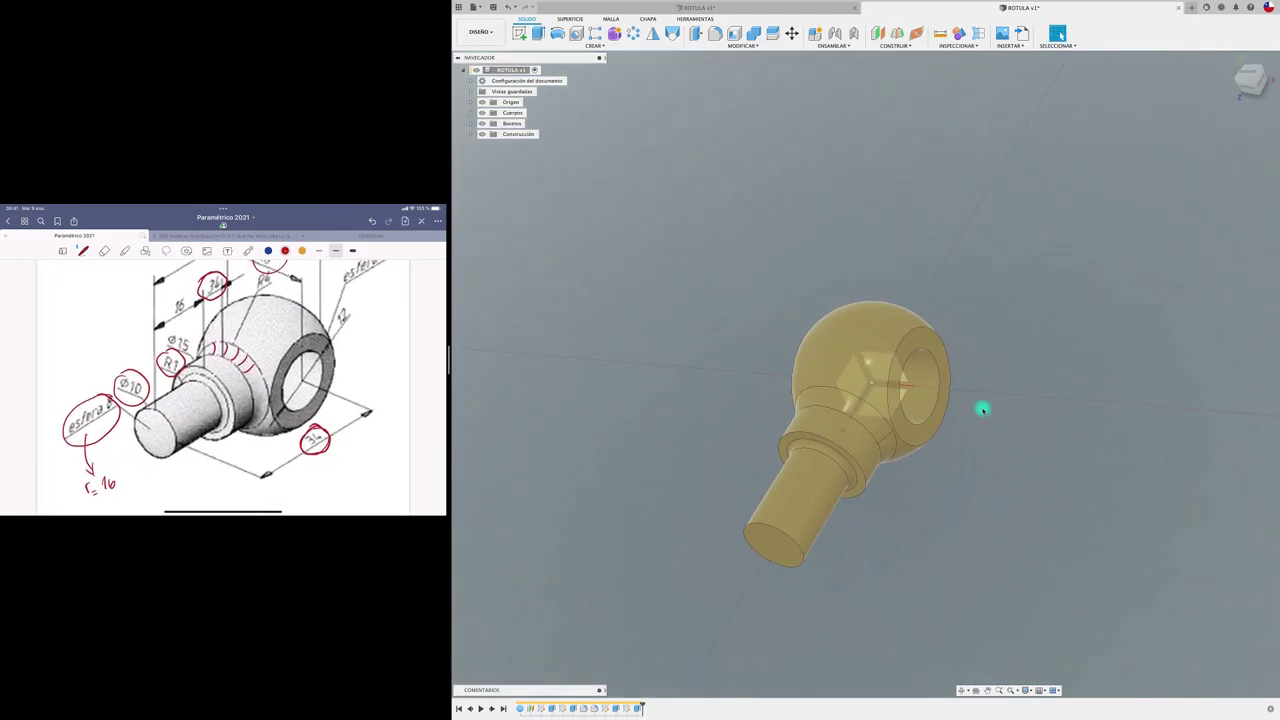
{"action": "scroll", "coordinate": [983, 409], "scroll_direction": "left", "scroll_amount": 2, "text": "shift"}
{"action": "scroll", "coordinate": [802, 377], "scroll_direction": "left", "scroll_amount": 2, "text": "shift"}
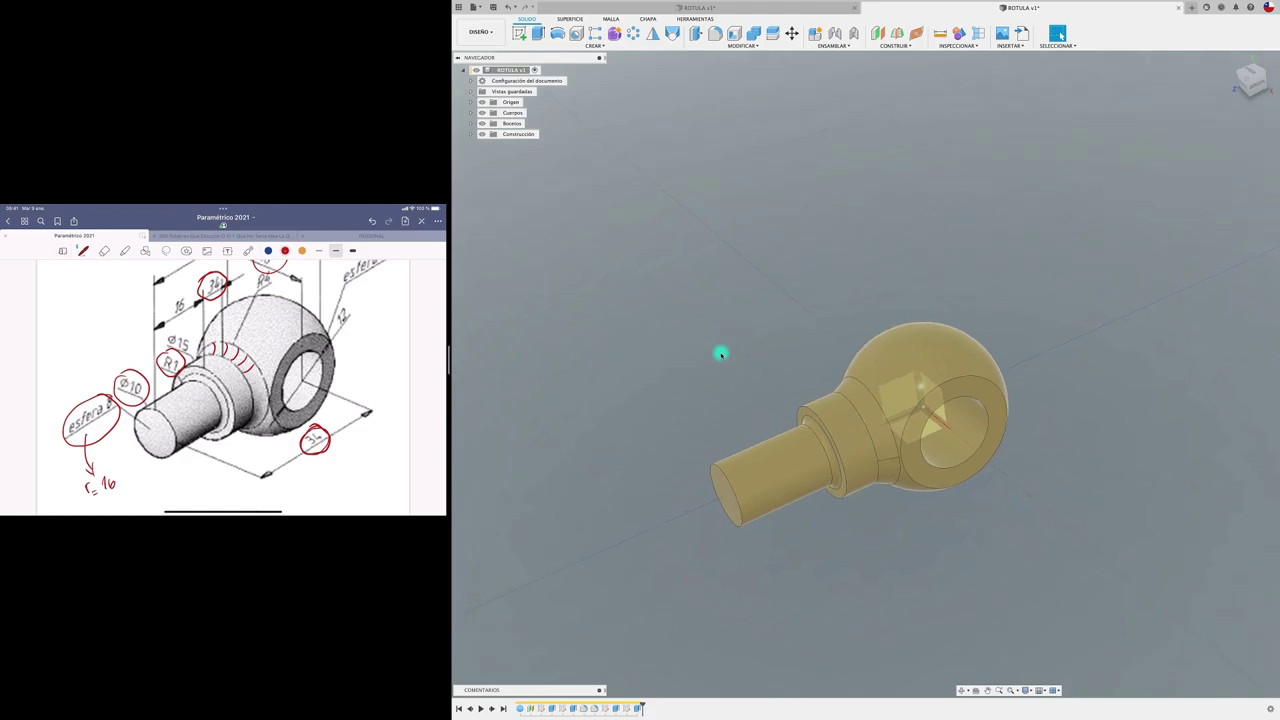
{"action": "scroll", "coordinate": [720, 353], "scroll_direction": "up", "scroll_amount": 1, "text": "shift"}
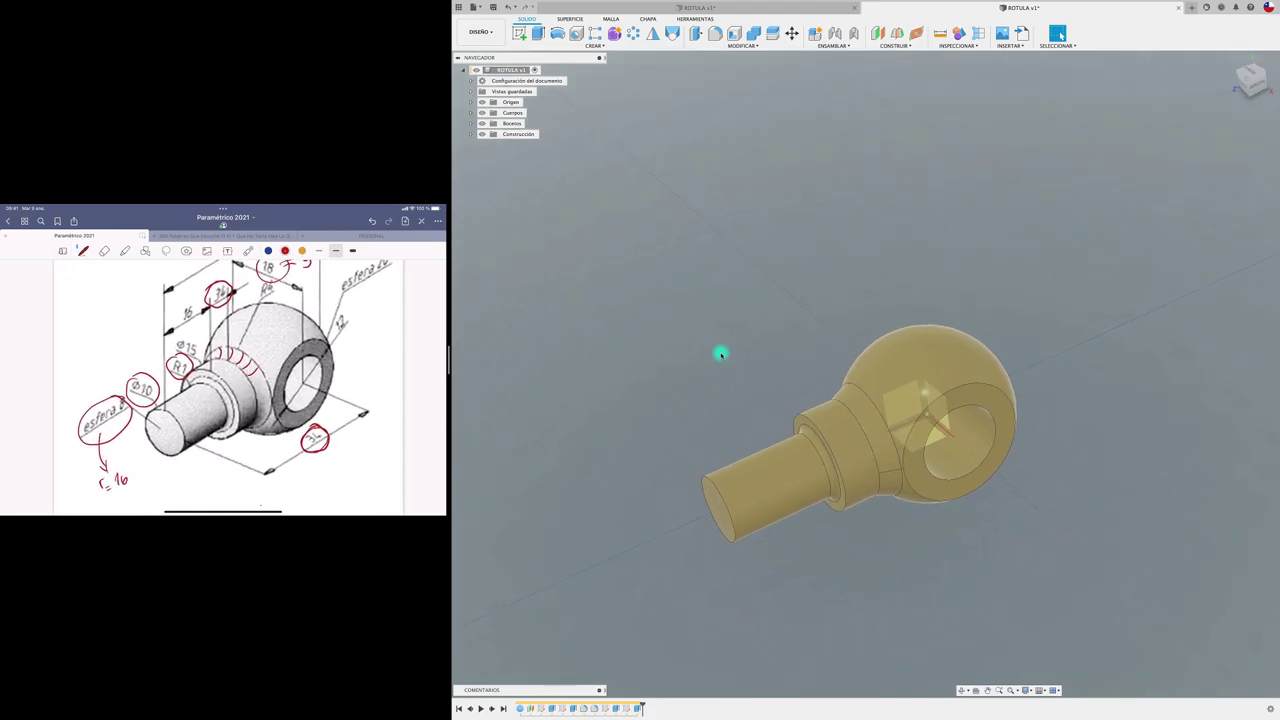
{"action": "scroll", "coordinate": [626, 240], "scroll_direction": "up", "scroll_amount": 1}
{"action": "left_click", "coordinate": [519, 33]}
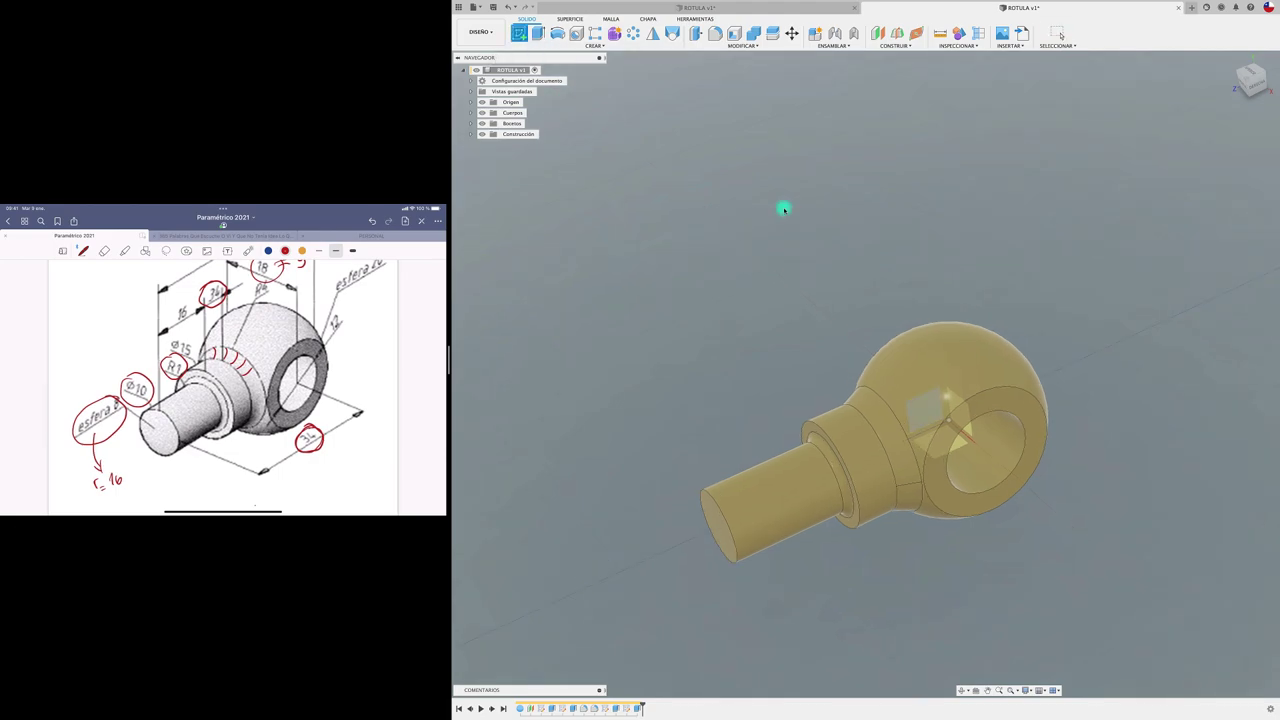
Step: Open a mid-plane sketch viewed upright and pick the ball body for Intersect
{"action": "left_click", "coordinate": [962, 446]}
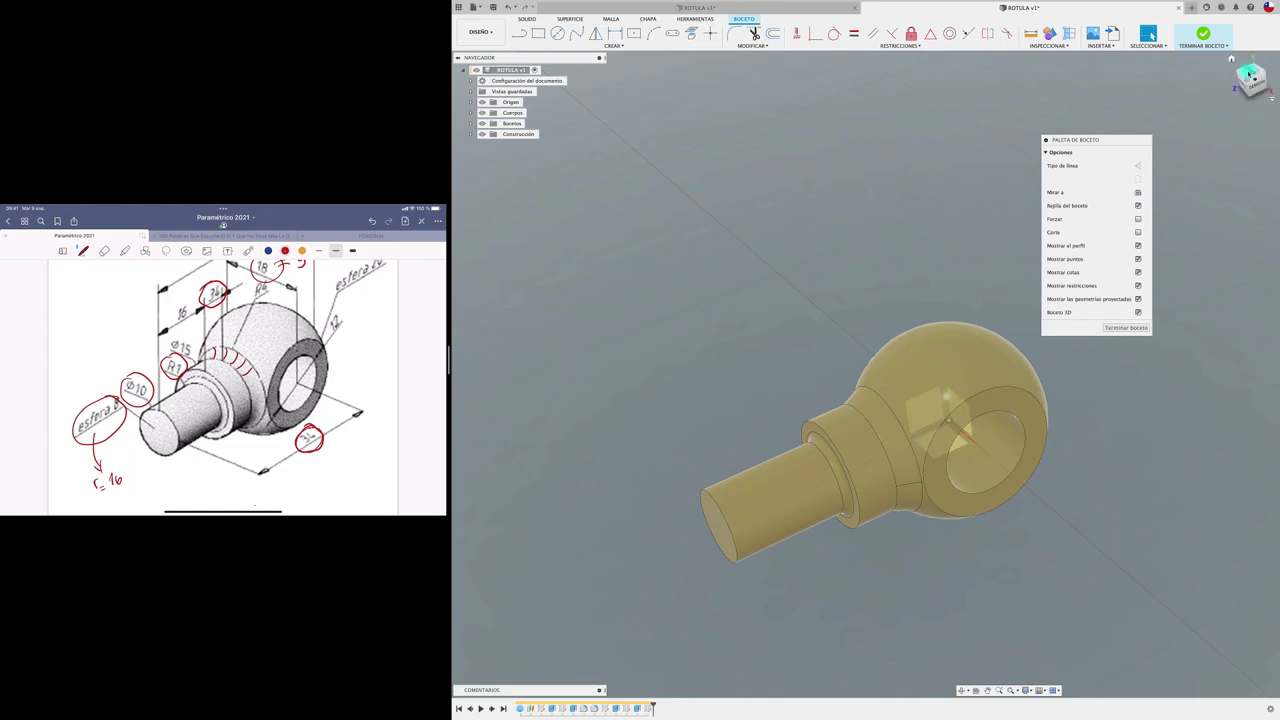
{"action": "left_click", "coordinate": [1249, 75]}
{"action": "left_click", "coordinate": [1255, 60]}
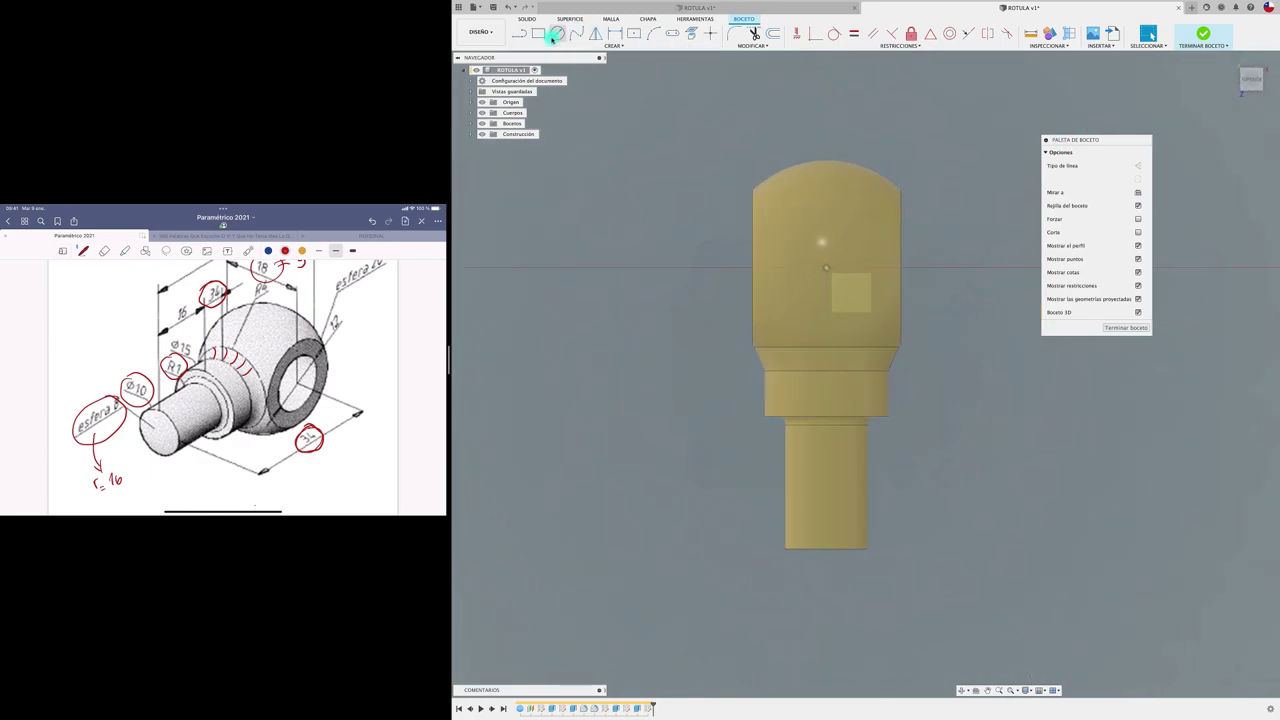
{"action": "left_click", "coordinate": [557, 33]}
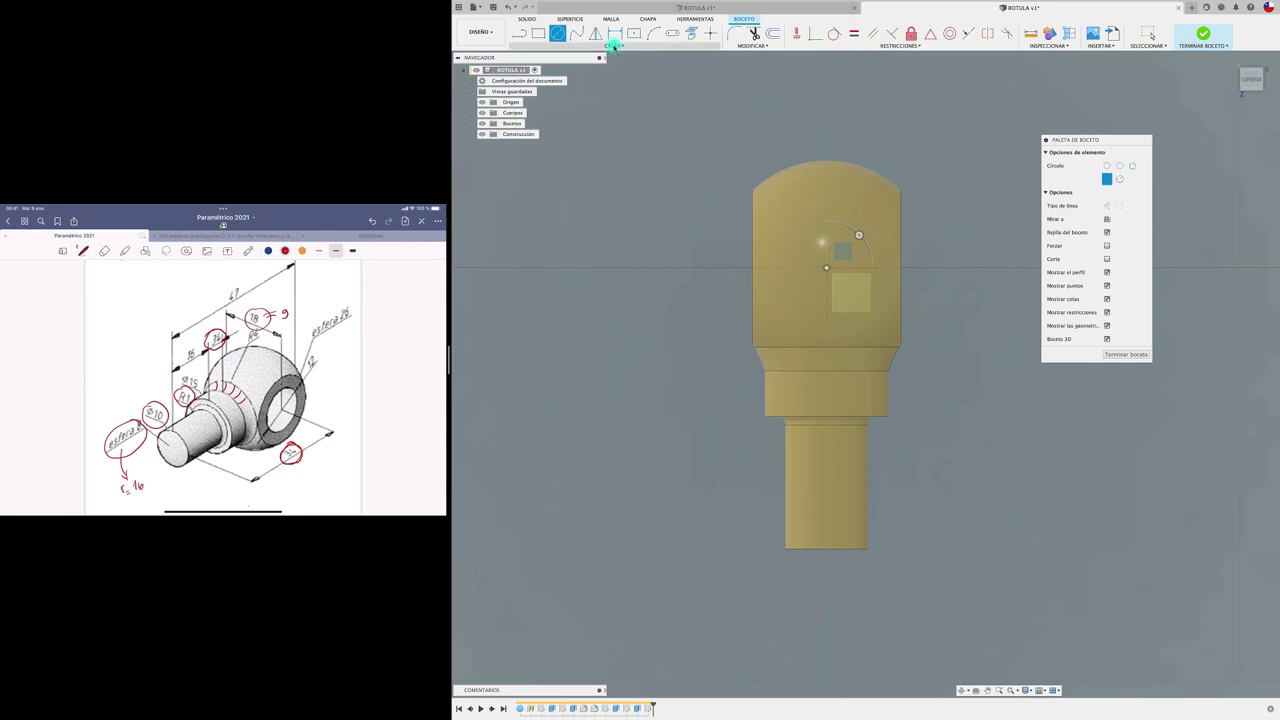
{"action": "left_click", "coordinate": [613, 46]}
{"action": "mouse_move", "coordinate": [545, 197]}
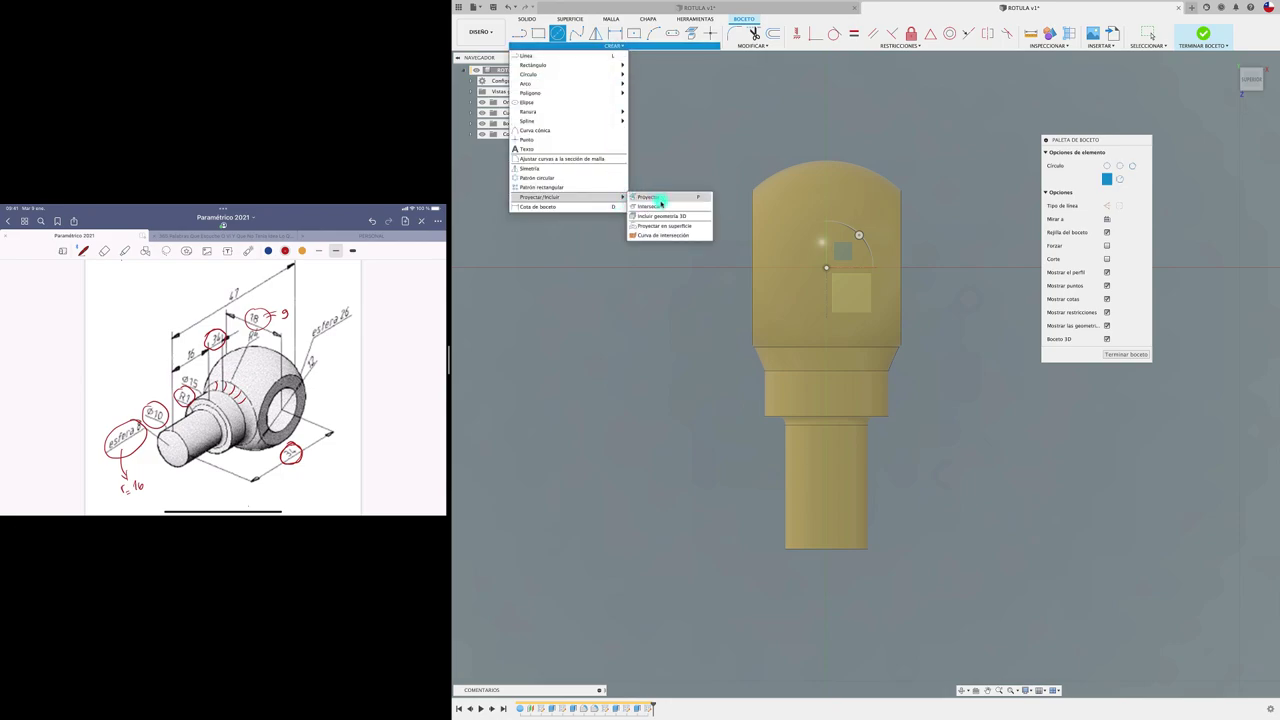
{"action": "left_click", "coordinate": [660, 203]}
{"action": "left_click", "coordinate": [789, 240]}
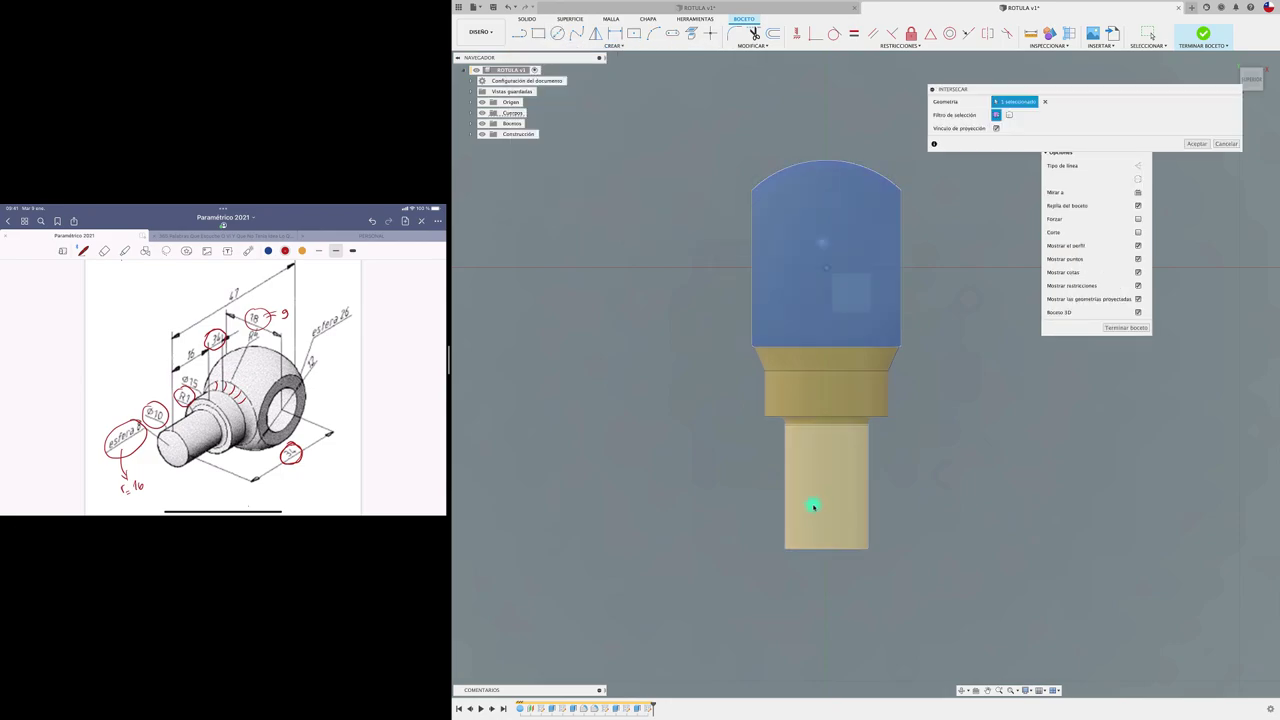
Step: Project the shank's intersection outline, then draw a vertical line from the dome top to below the shank
{"action": "left_click", "coordinate": [814, 506]}
{"action": "left_click", "coordinate": [1197, 144]}
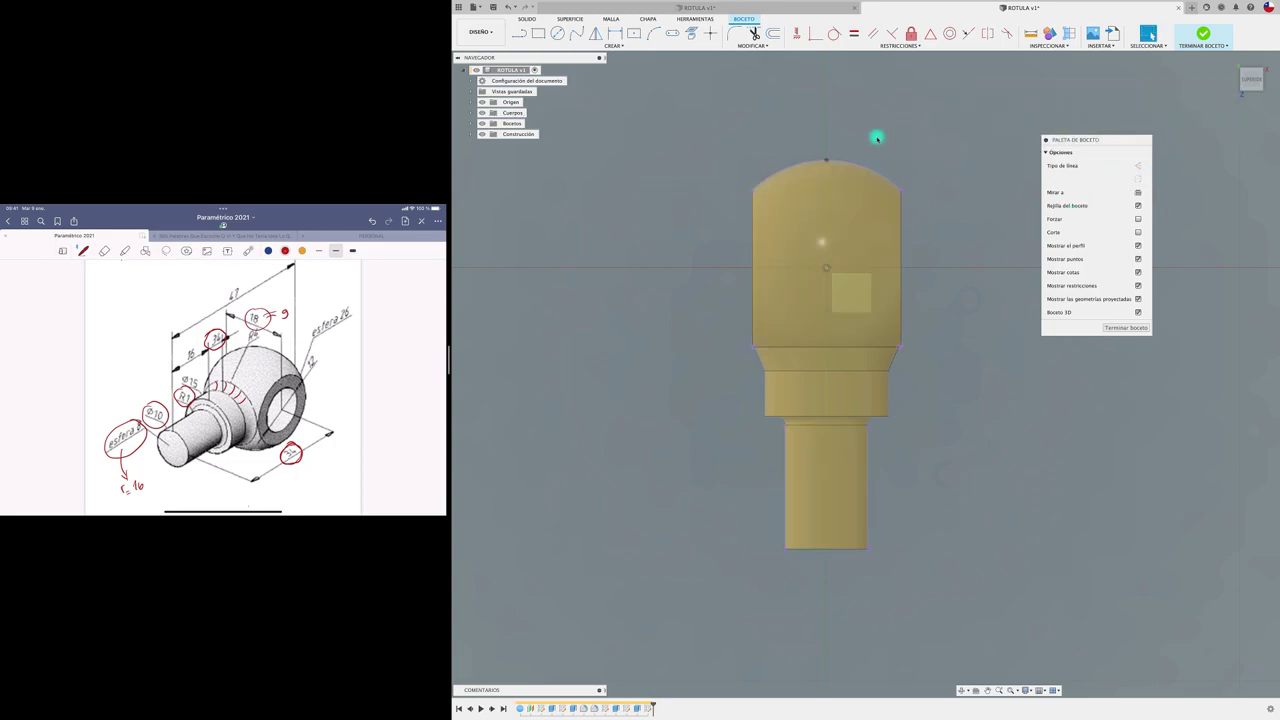
{"action": "left_click", "coordinate": [519, 34]}
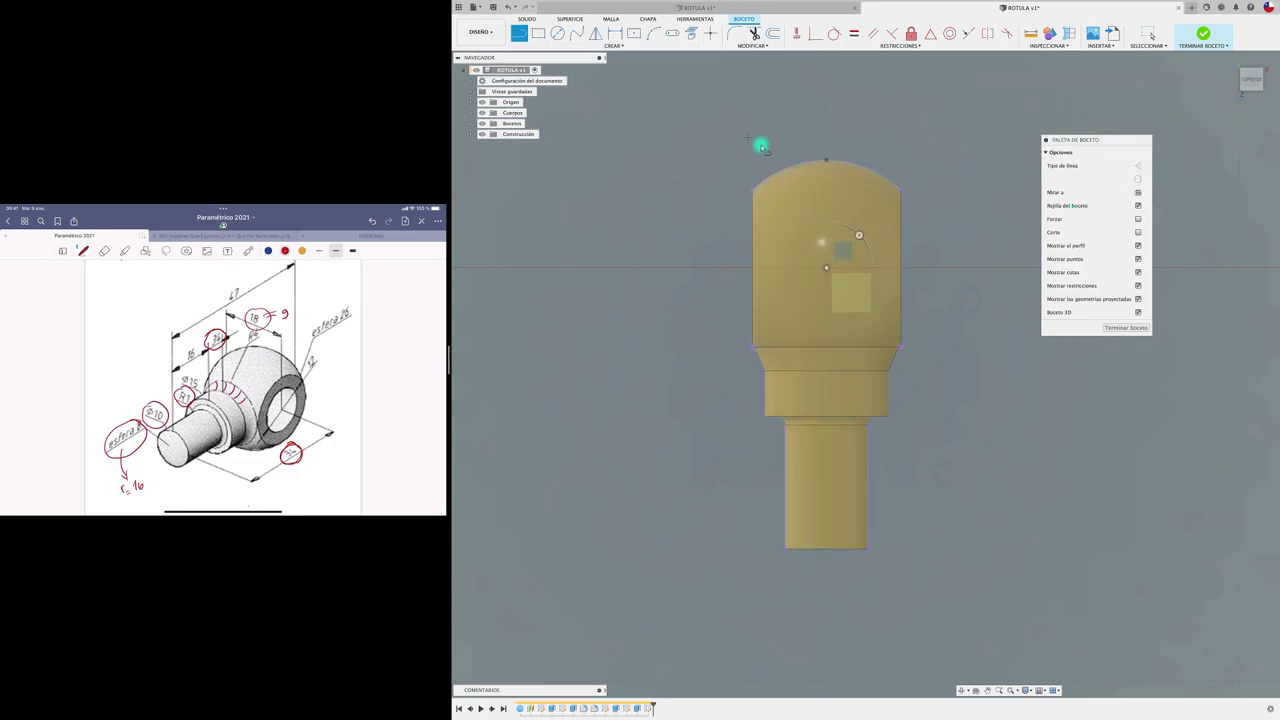
{"action": "left_click", "coordinate": [826, 161]}
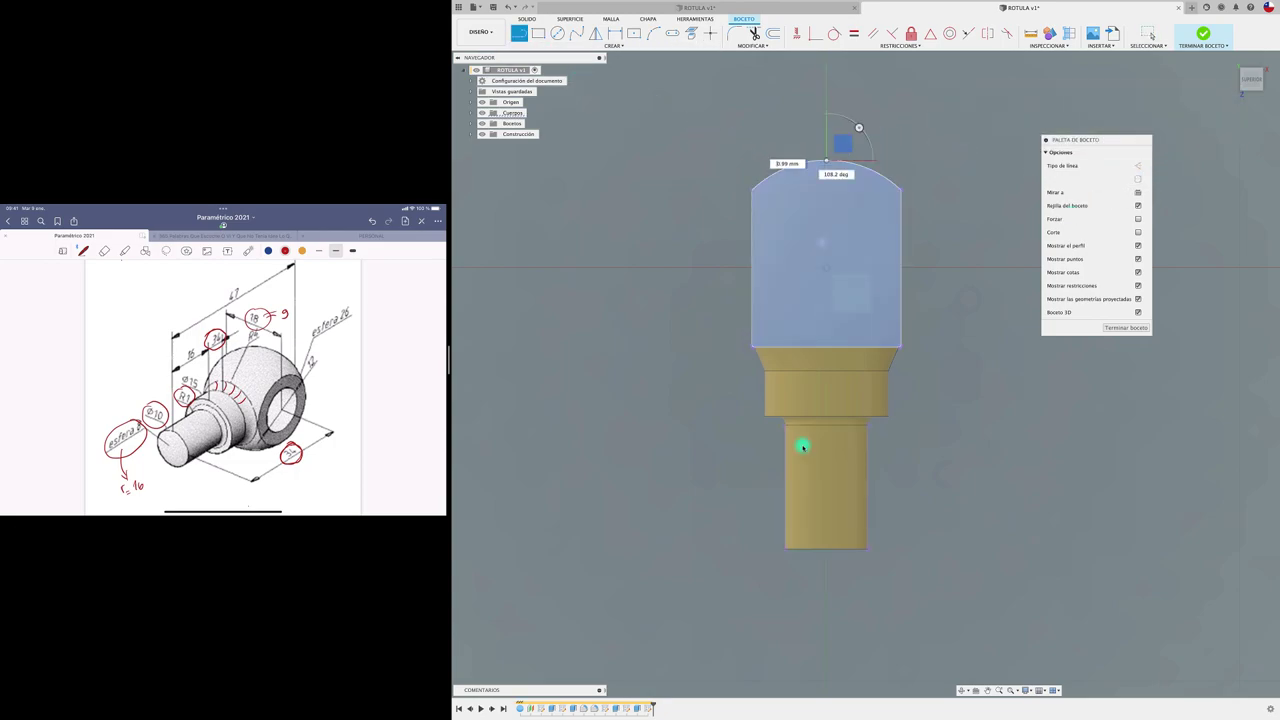
{"action": "left_click", "coordinate": [827, 608]}
Step: Dimension the vertical centre line to 47 mm
{"action": "key", "text": "d"}
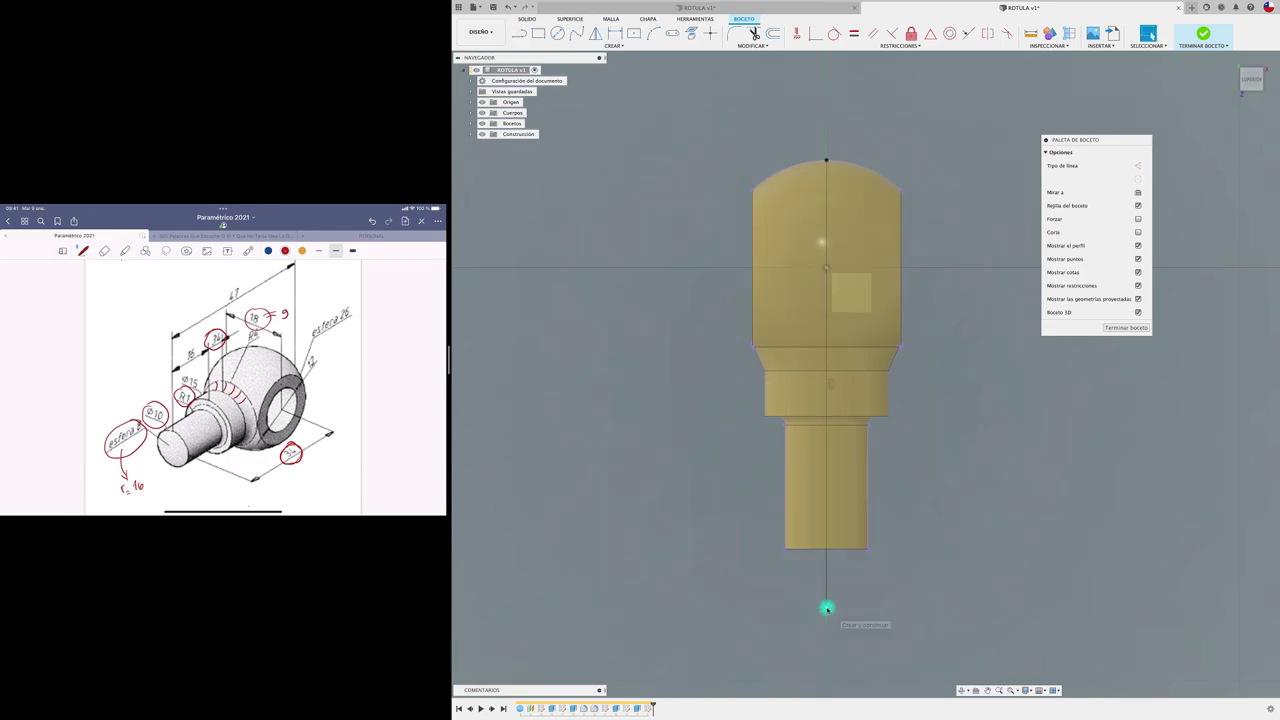
{"action": "left_click", "coordinate": [828, 584]}
{"action": "left_click", "coordinate": [967, 521]}
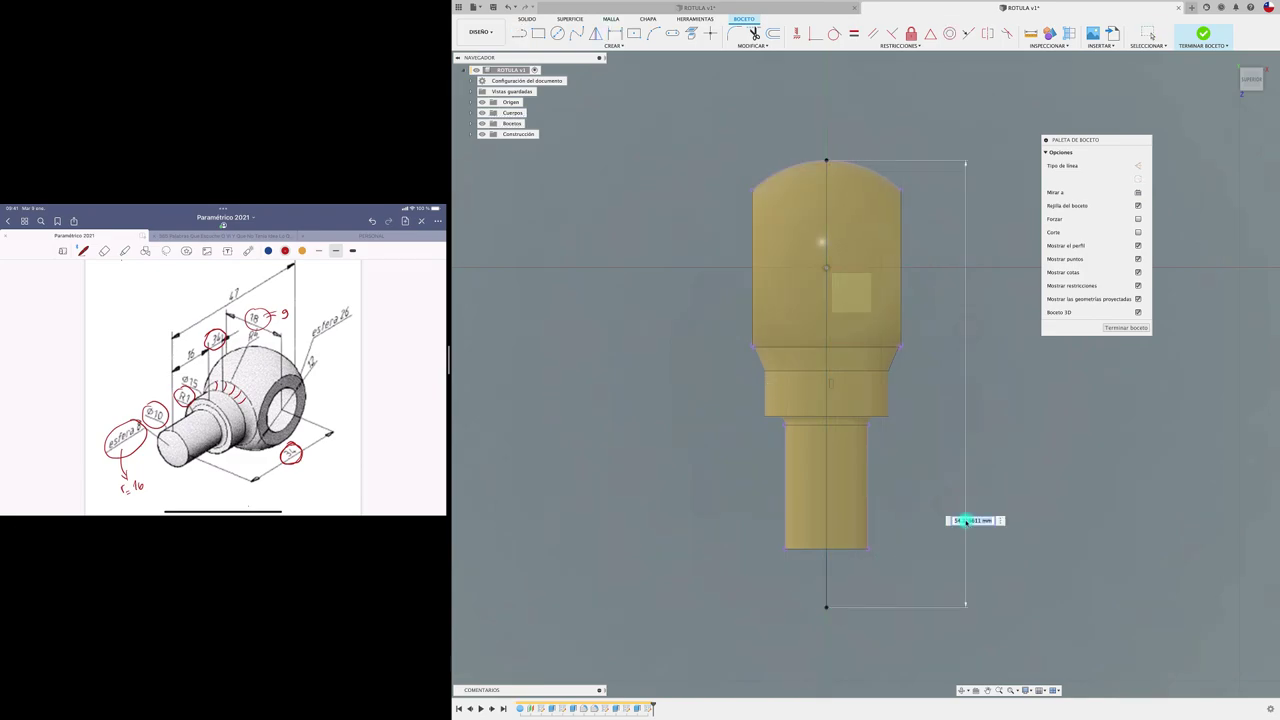
{"action": "type", "text": "47"}
{"action": "key", "text": "Return"}
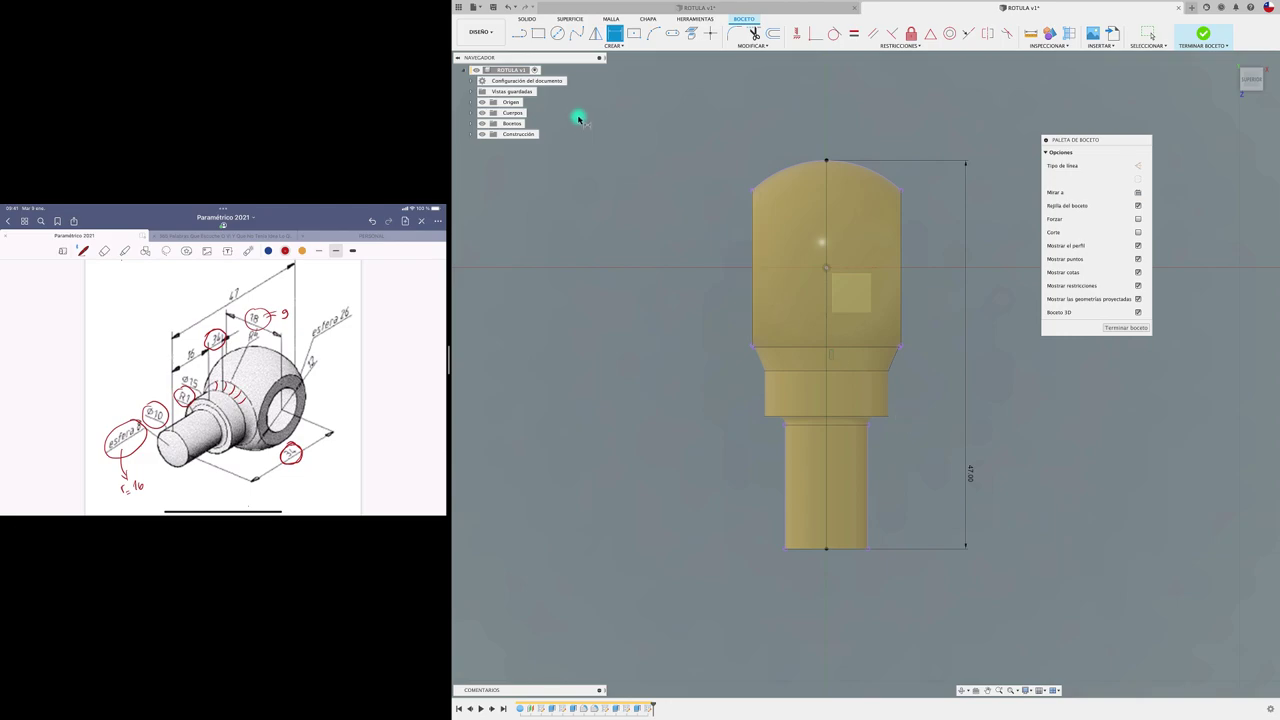
Step: Sketch a circle centred on the shank axis near its lower end
{"action": "left_click", "coordinate": [557, 33]}
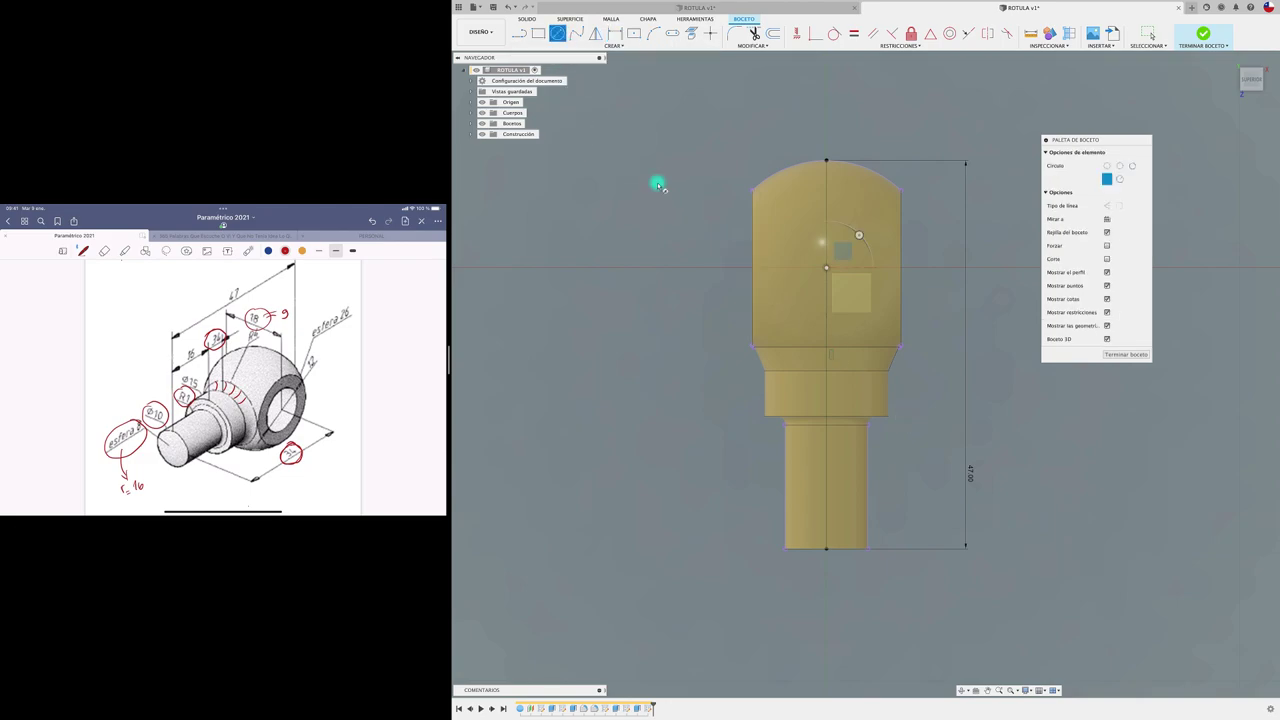
{"action": "left_click", "coordinate": [826, 482]}
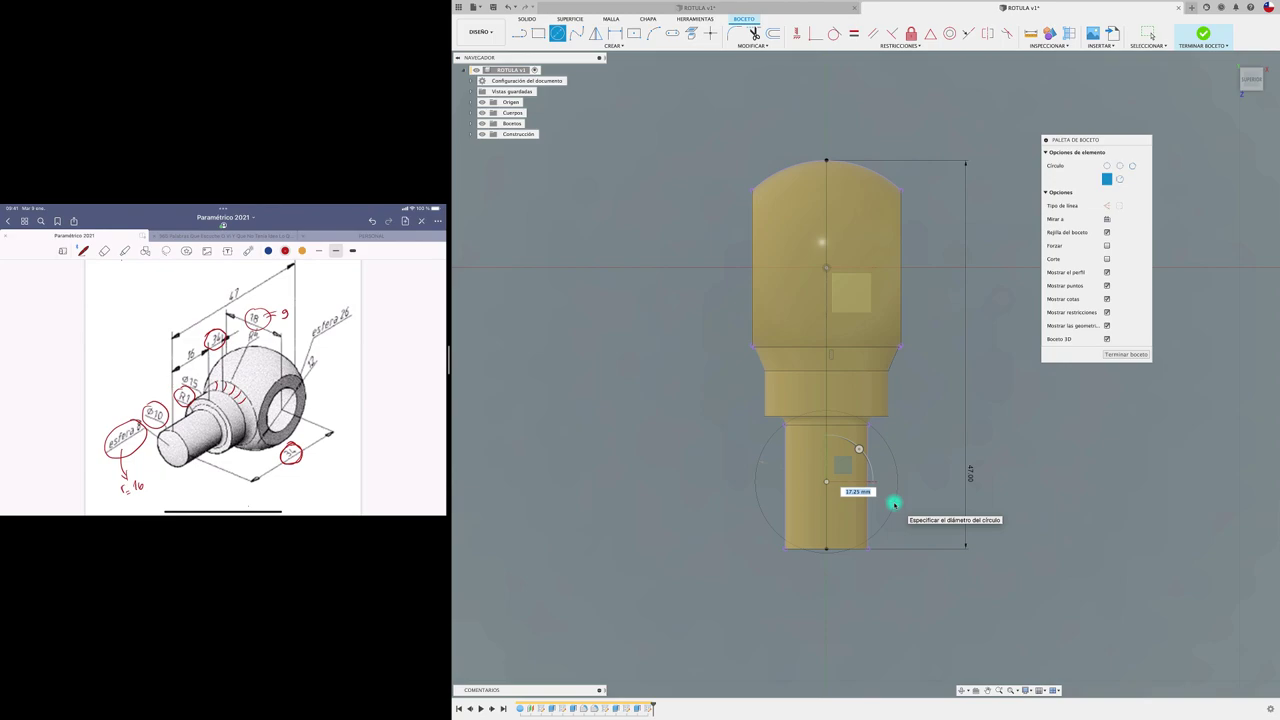
{"action": "key", "text": "Return"}
{"action": "key", "text": "Escape"}
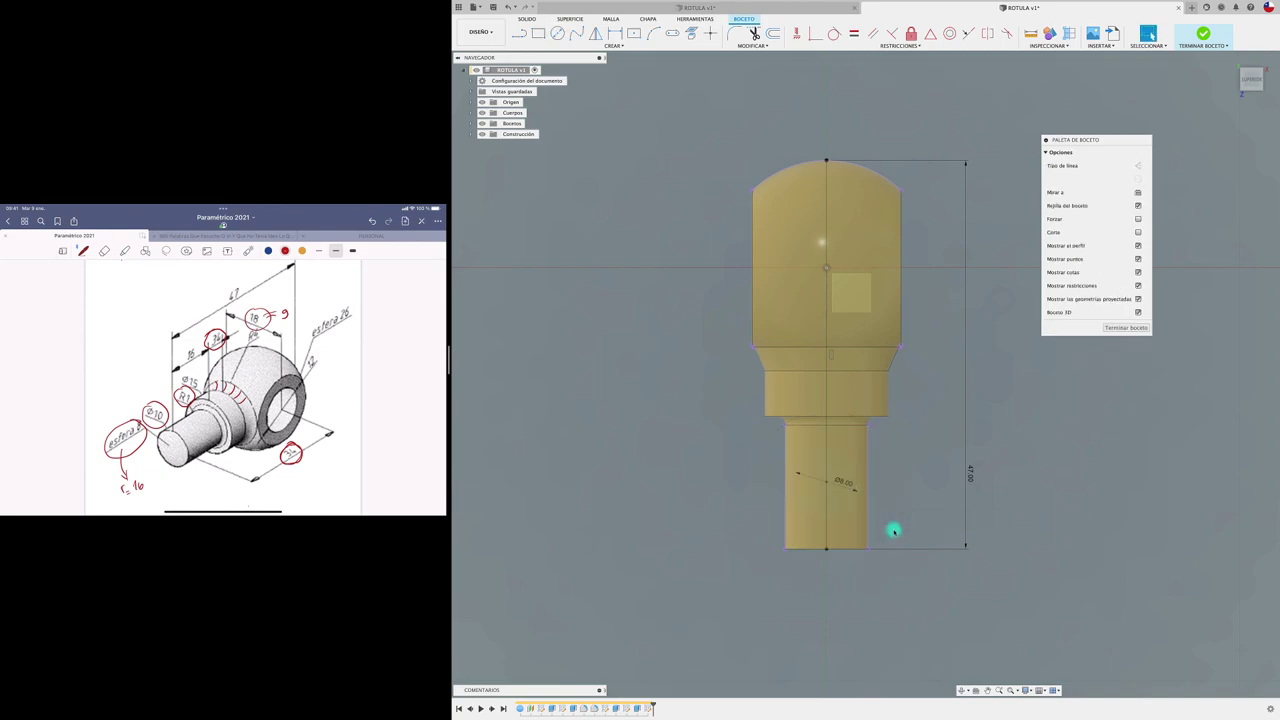
{"action": "scroll", "coordinate": [894, 530], "scroll_direction": "up", "scroll_amount": 3}
{"action": "scroll", "coordinate": [894, 530], "scroll_direction": "up", "scroll_amount": 2}
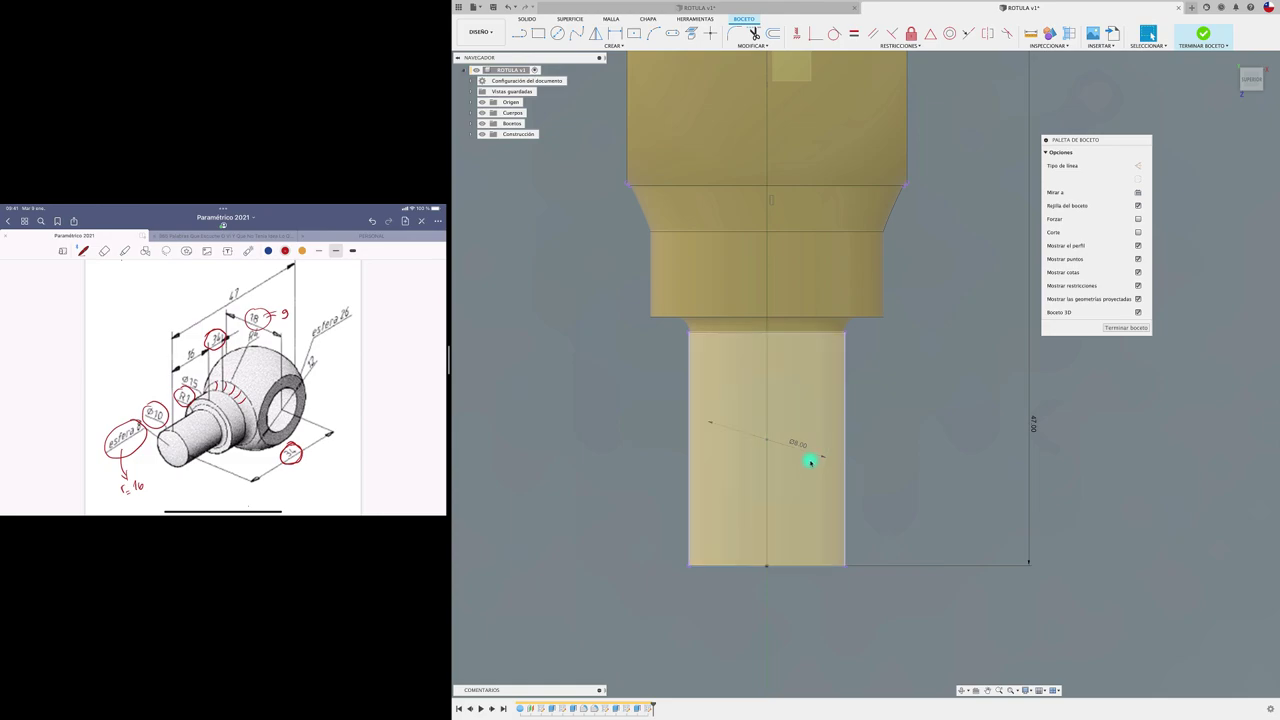
Step: Dimension the circle's diameter, first as 8 mm, then change it to 18 mm
{"action": "left_click", "coordinate": [797, 447]}
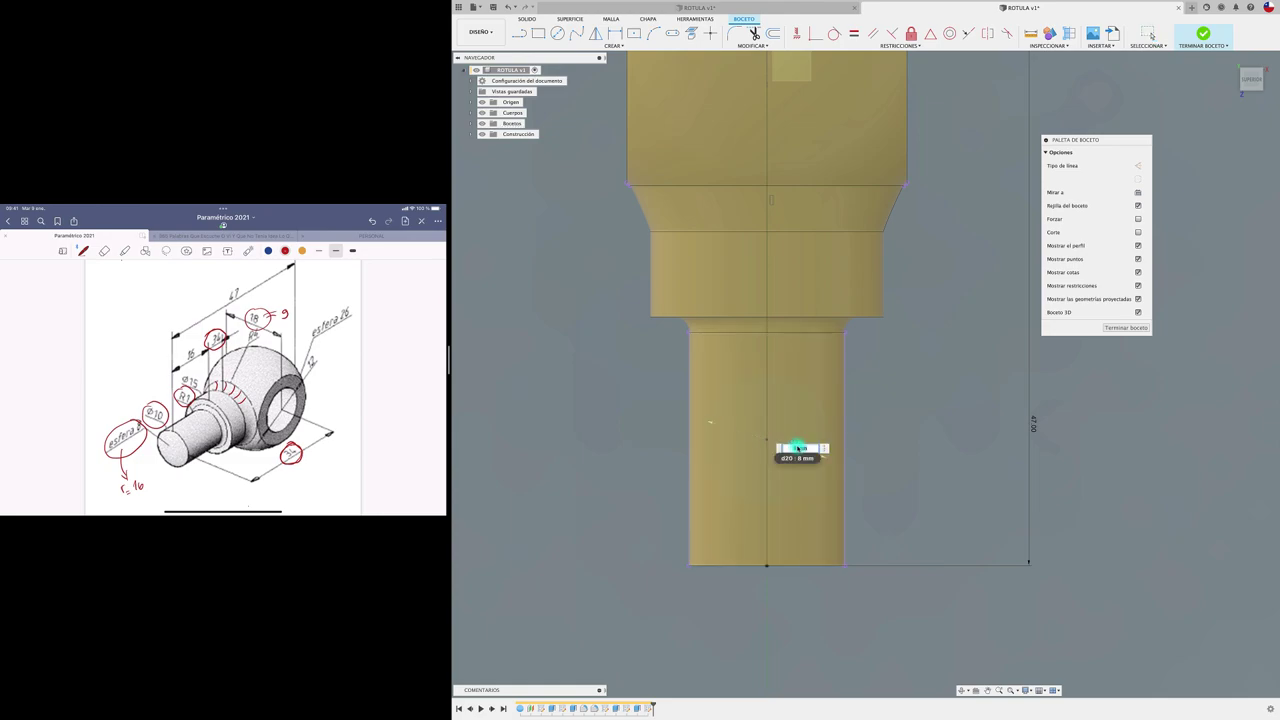
{"action": "scroll", "coordinate": [800, 448], "scroll_direction": "up", "scroll_amount": 1}
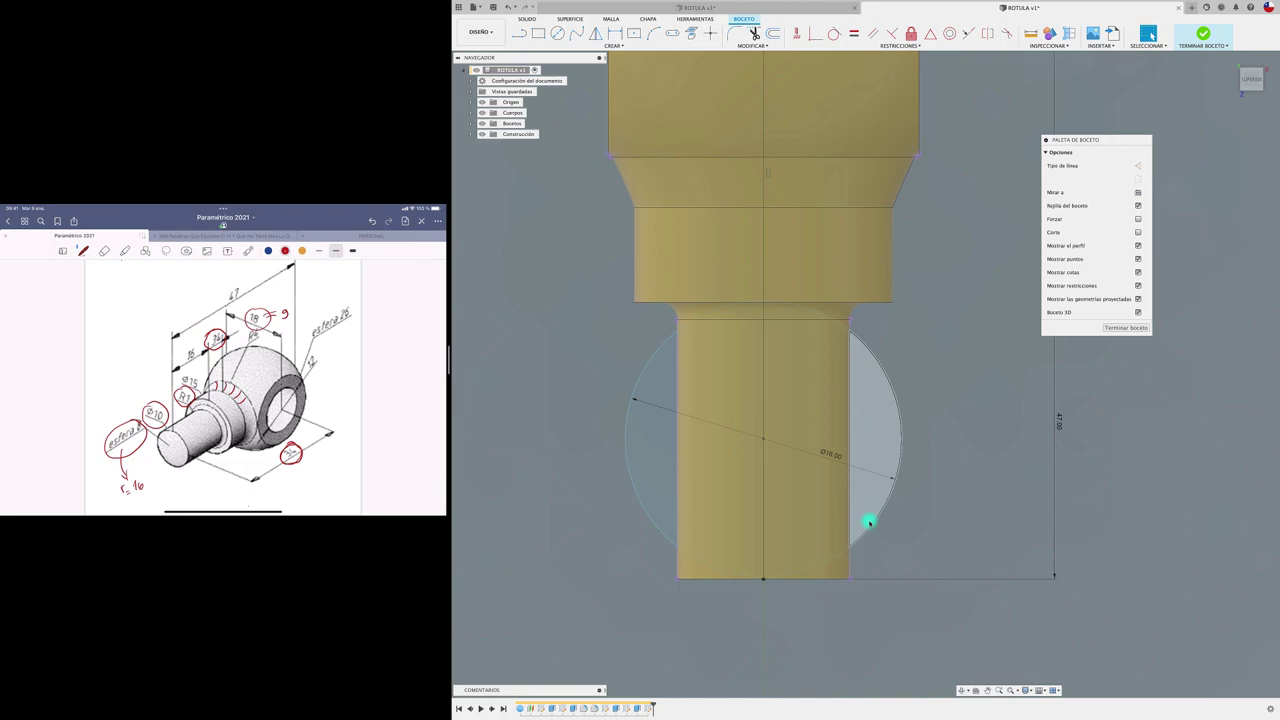
{"action": "double_click", "coordinate": [834, 456]}
{"action": "type", "text": "8"}
{"action": "key", "text": "Return"}
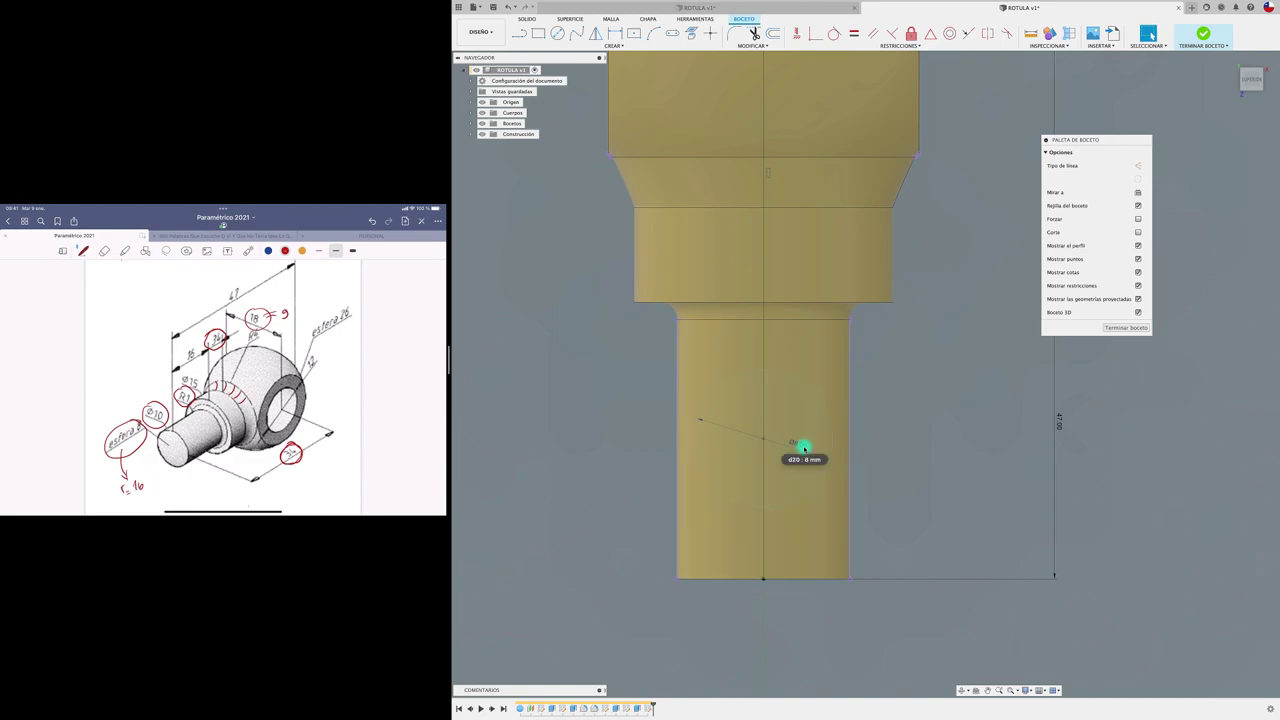
{"action": "double_click", "coordinate": [804, 449]}
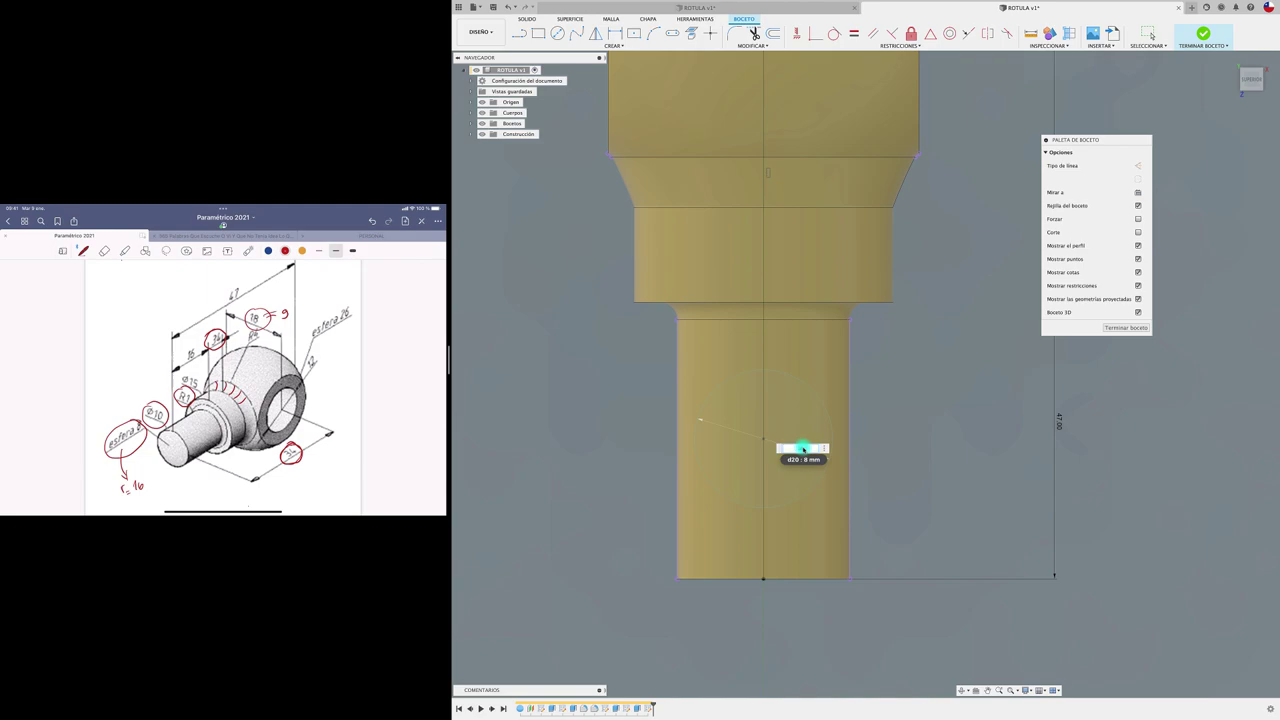
{"action": "key", "text": "Return"}
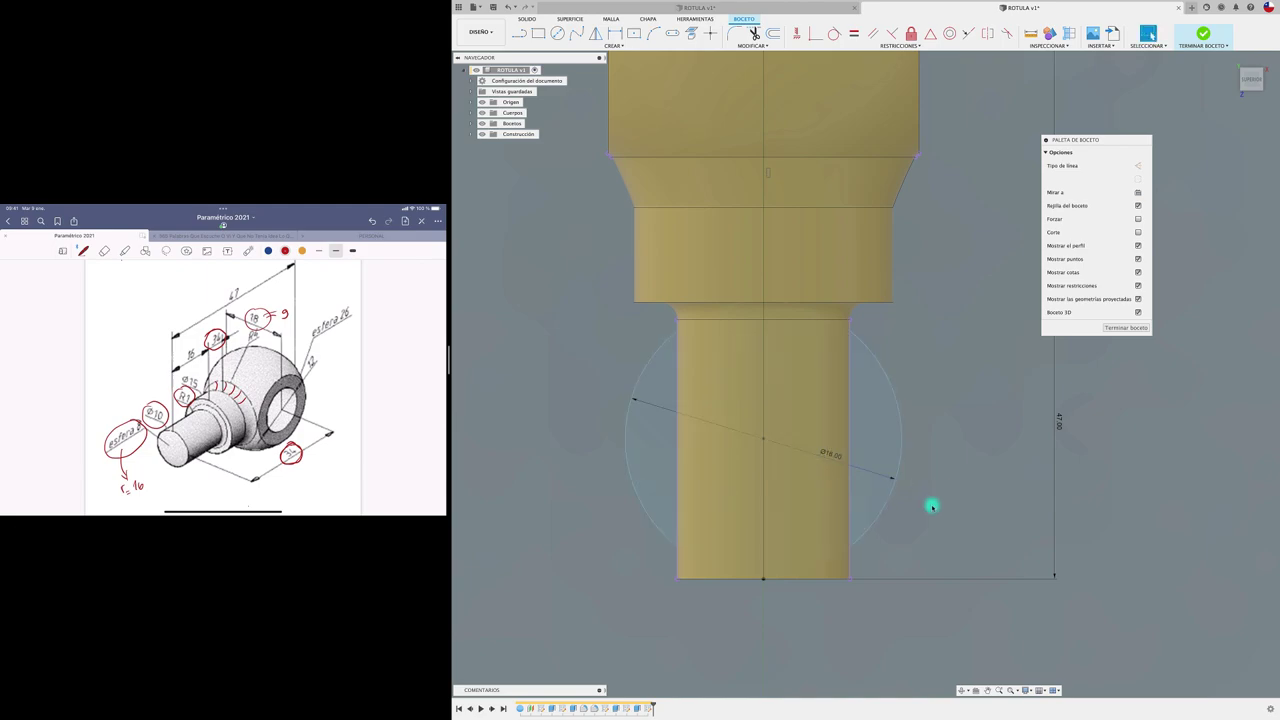
{"action": "scroll", "coordinate": [864, 539], "scroll_direction": "up", "scroll_amount": 2}
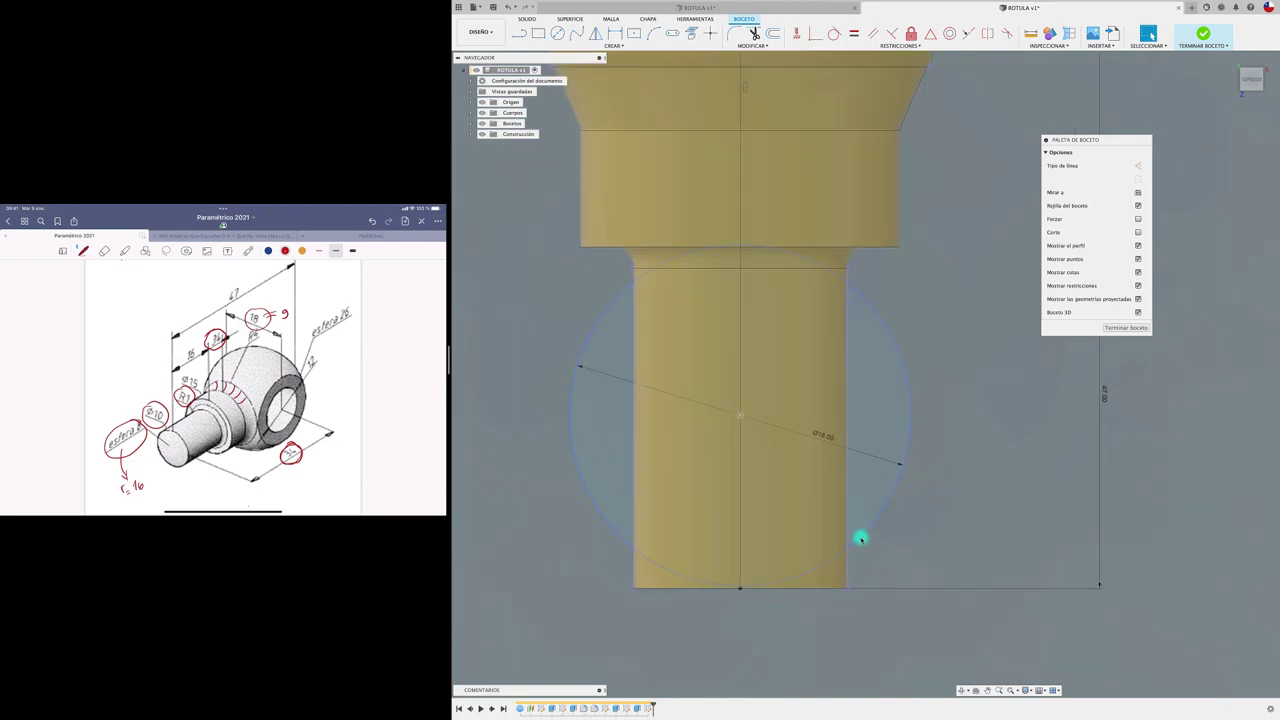
{"action": "scroll", "coordinate": [749, 606], "scroll_direction": "up", "scroll_amount": 2}
{"action": "scroll", "coordinate": [743, 577], "scroll_direction": "up", "scroll_amount": 2}
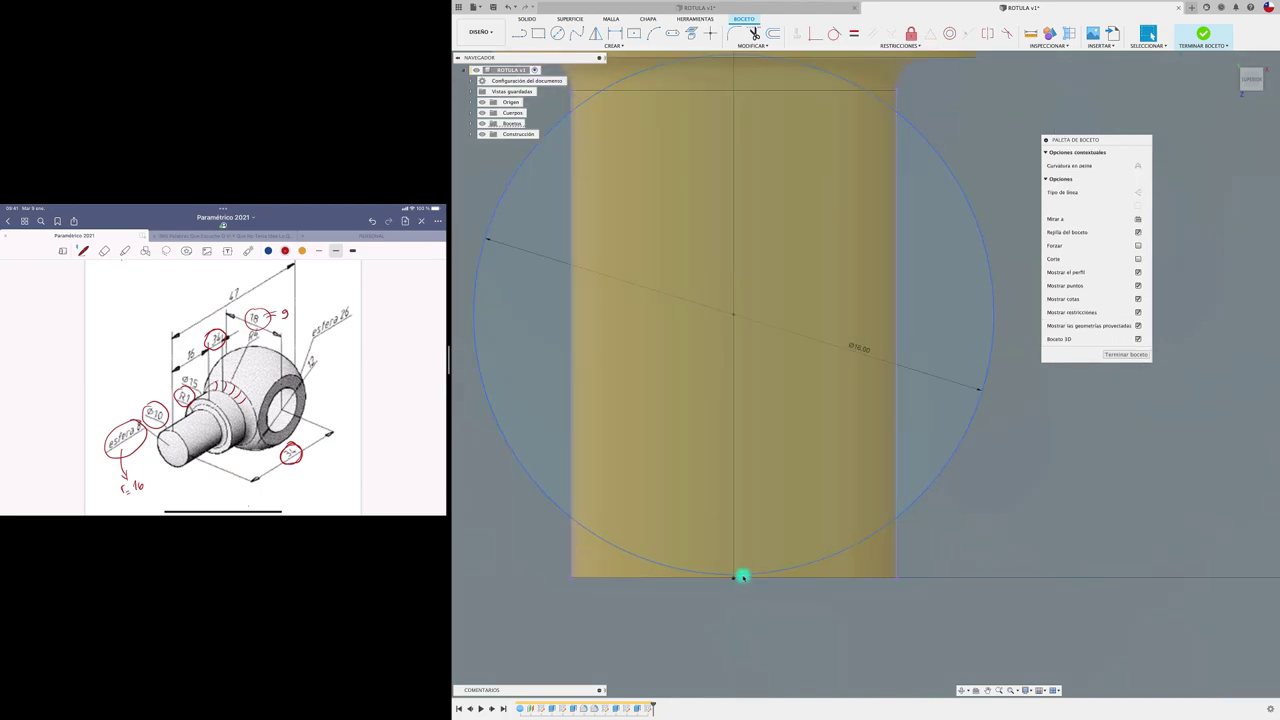
Step: Move the Ø18 circle lower and make it coincident with the shank's bottom point
{"action": "left_click_drag", "start_coordinate": [743, 577], "coordinate": [734, 569]}
{"action": "left_click", "coordinate": [795, 612]}
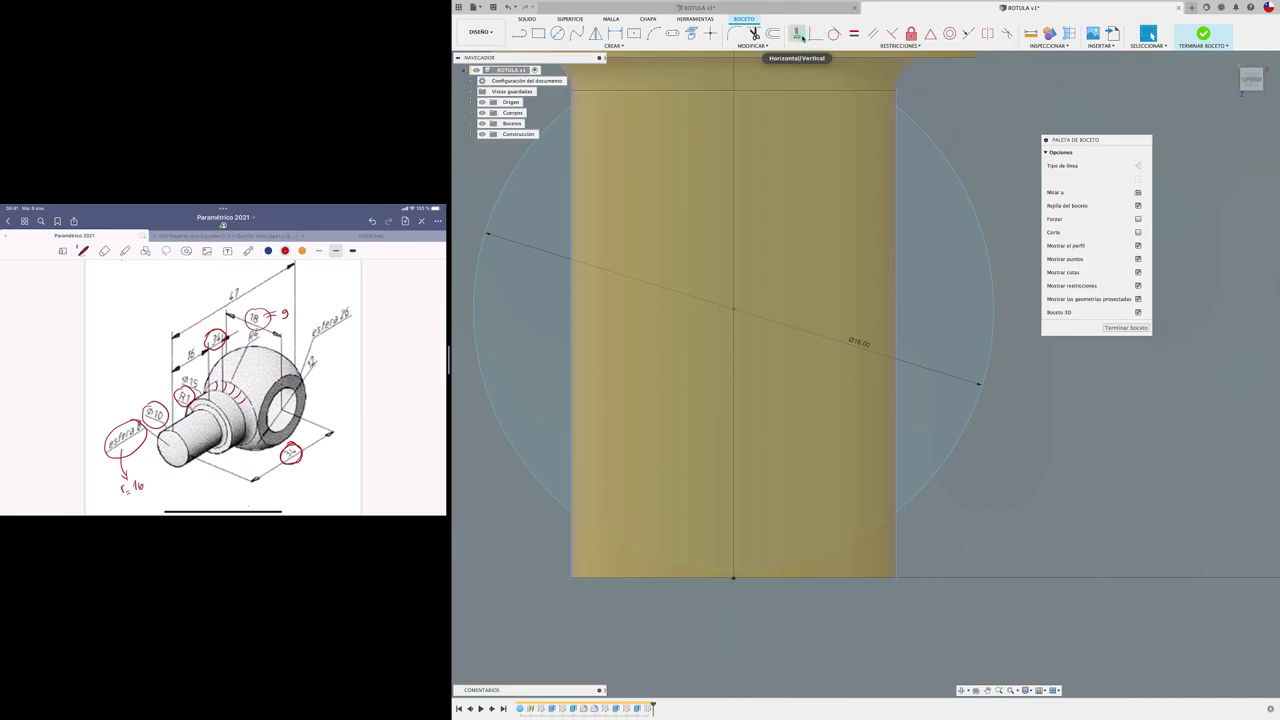
{"action": "left_click", "coordinate": [813, 35]}
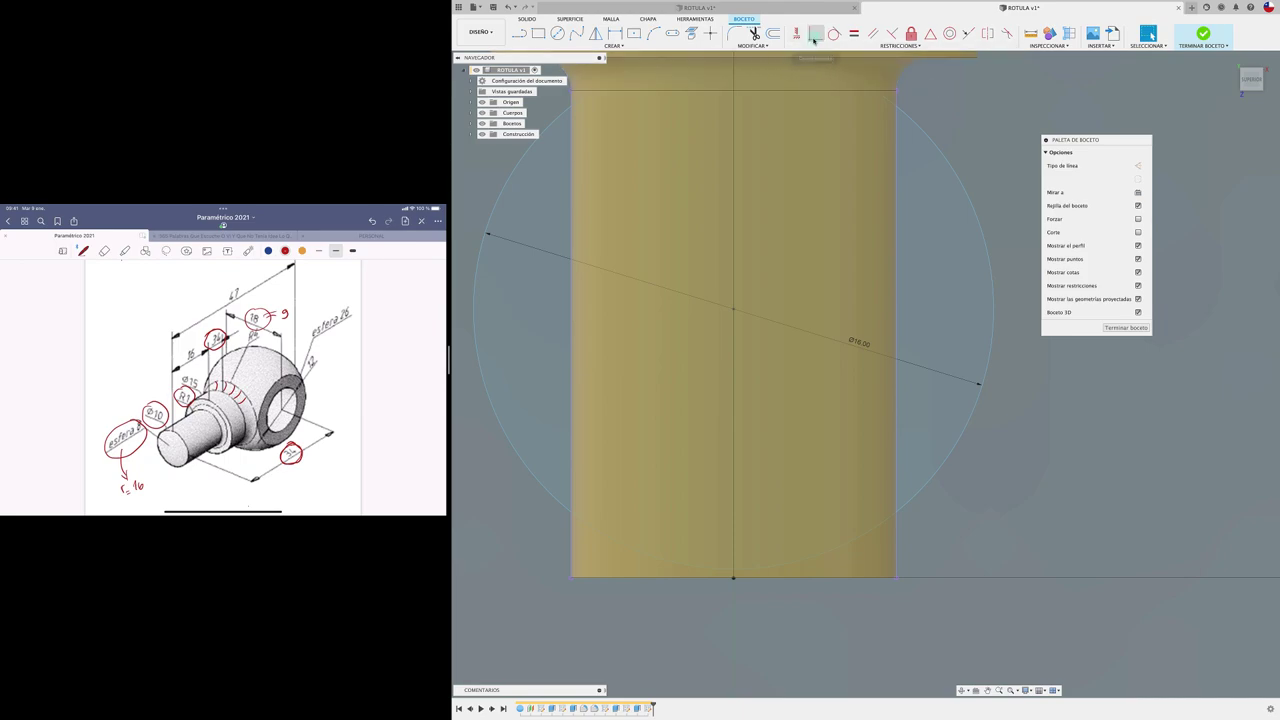
{"action": "left_click", "coordinate": [733, 573]}
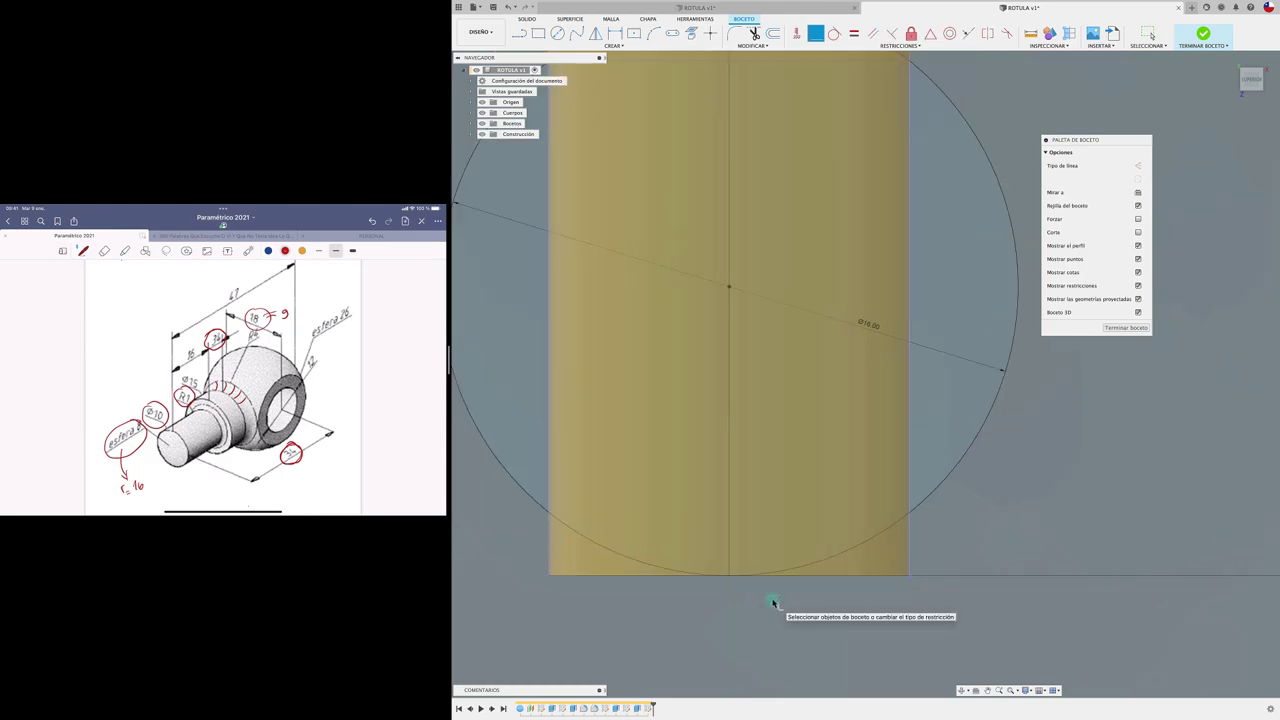
{"action": "scroll", "coordinate": [773, 603], "scroll_direction": "down", "scroll_amount": 2}
{"action": "scroll", "coordinate": [773, 603], "scroll_direction": "down", "scroll_amount": 2}
{"action": "scroll", "coordinate": [773, 603], "scroll_direction": "down", "scroll_amount": 2}
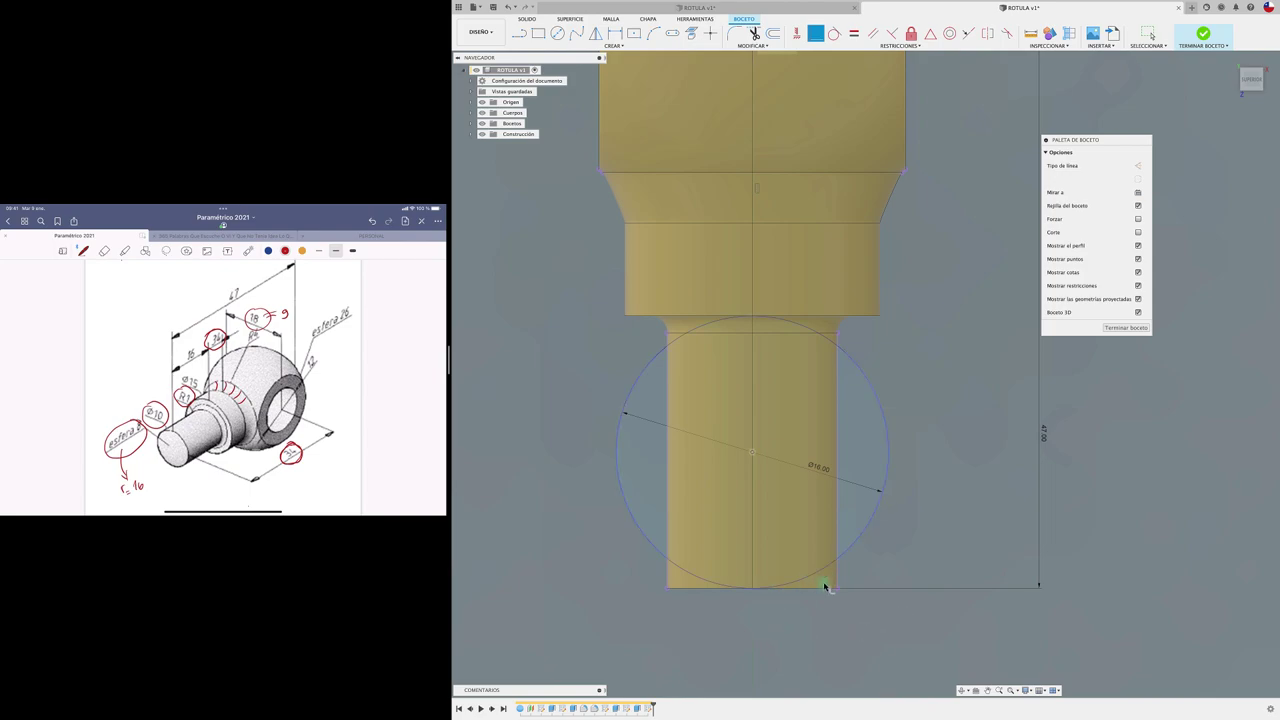
Step: Draw a closed line profile from the circle's right edge around to its bottom point
{"action": "left_click", "coordinate": [518, 33]}
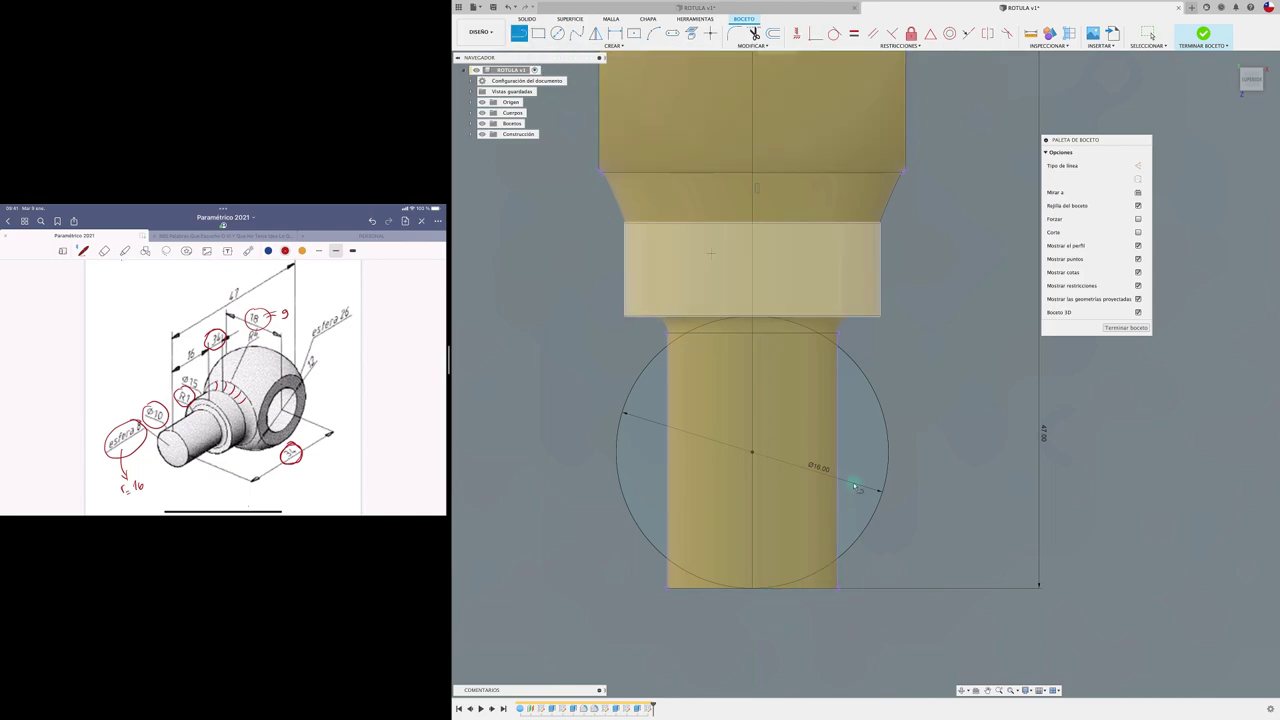
{"action": "left_click", "coordinate": [838, 560]}
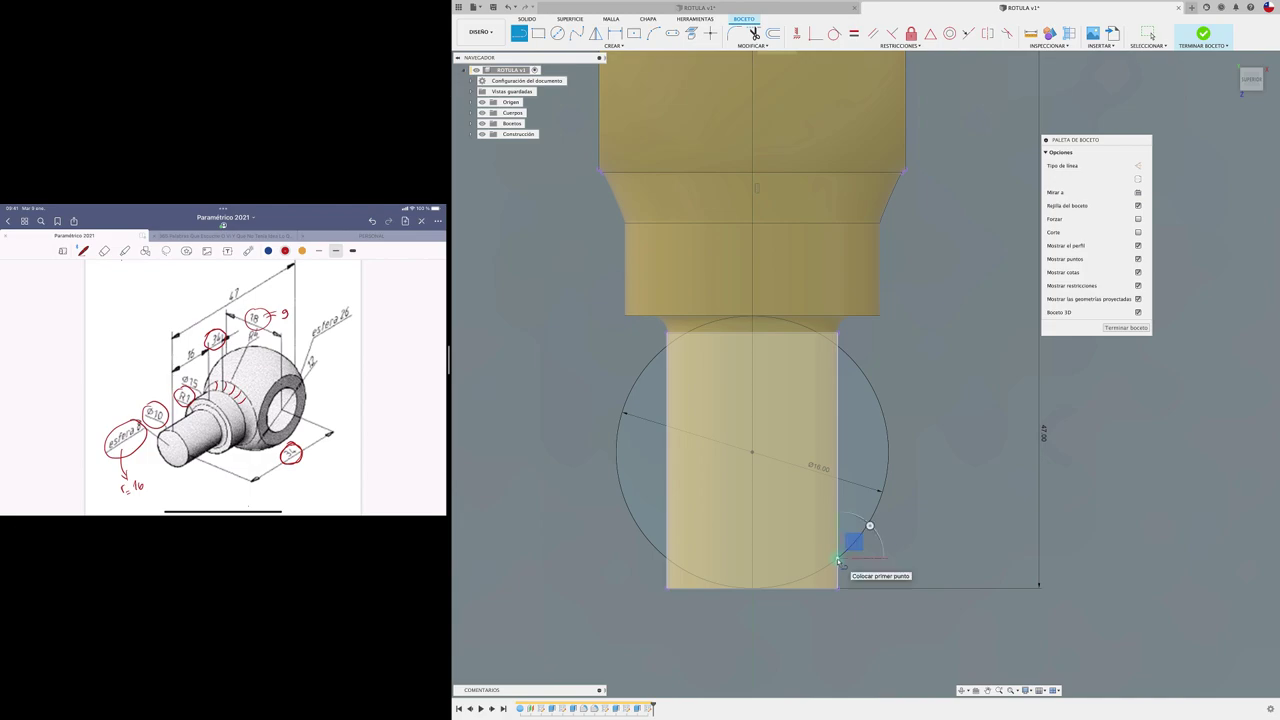
{"action": "left_click", "coordinate": [936, 557]}
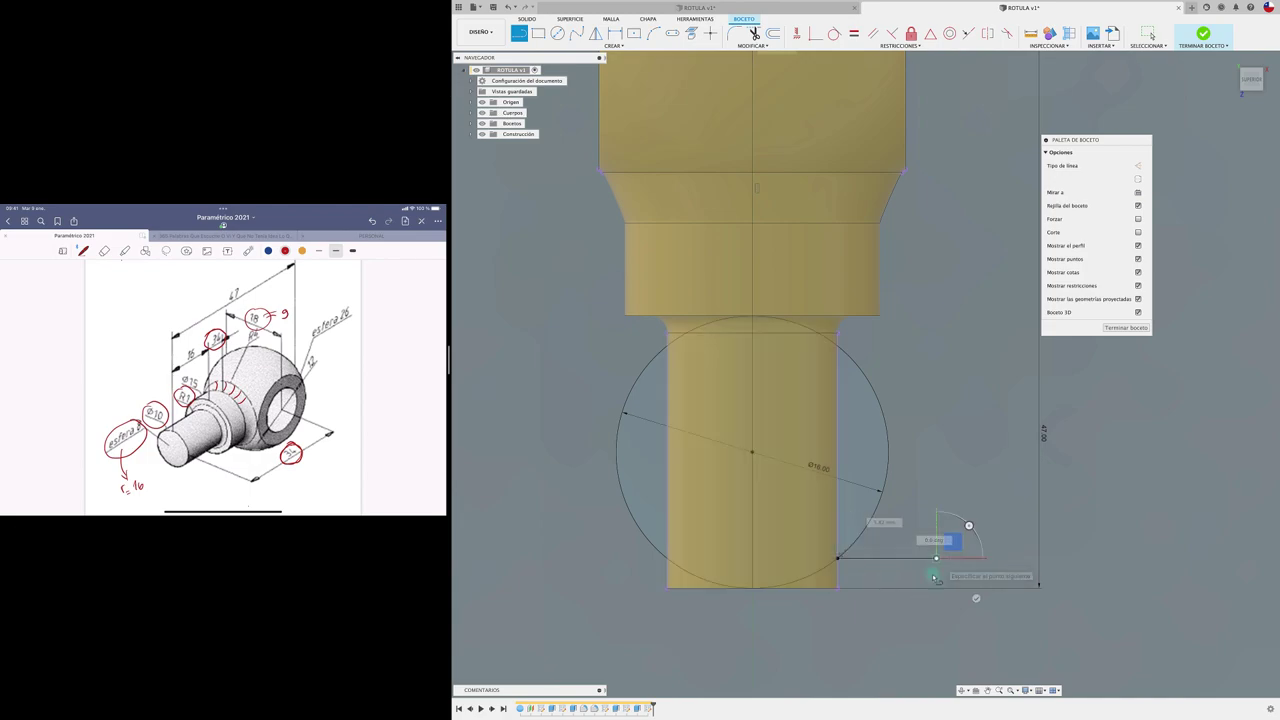
{"action": "left_click", "coordinate": [928, 640]}
{"action": "left_click", "coordinate": [825, 636]}
{"action": "left_click", "coordinate": [781, 630]}
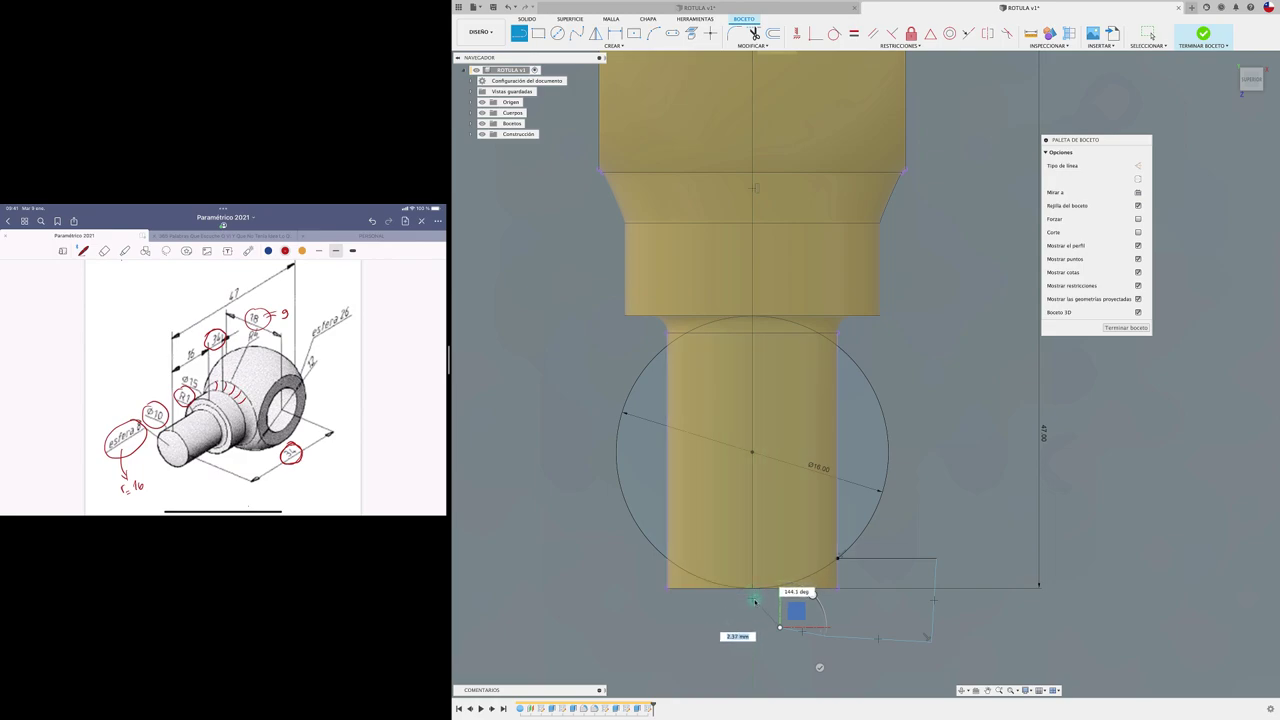
{"action": "left_click", "coordinate": [753, 591]}
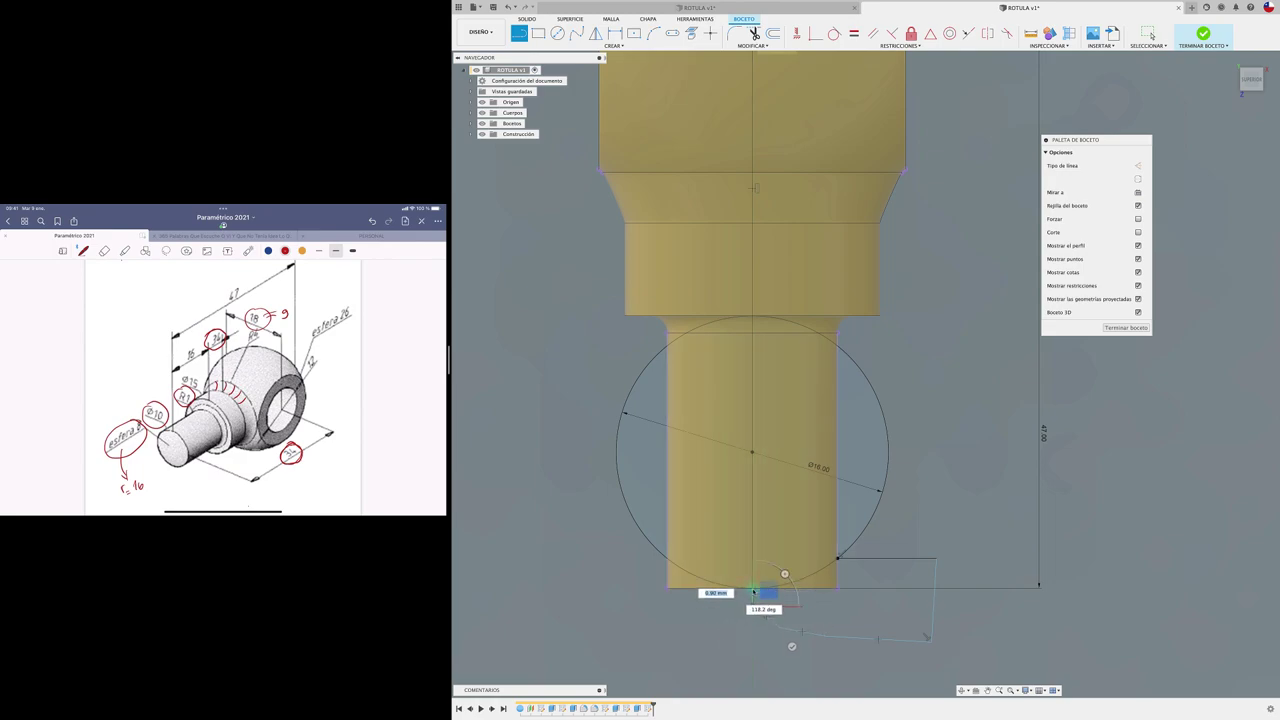
{"action": "scroll", "coordinate": [755, 595], "scroll_direction": "up", "scroll_amount": 2}
{"action": "scroll", "coordinate": [752, 585], "scroll_direction": "up", "scroll_amount": 2}
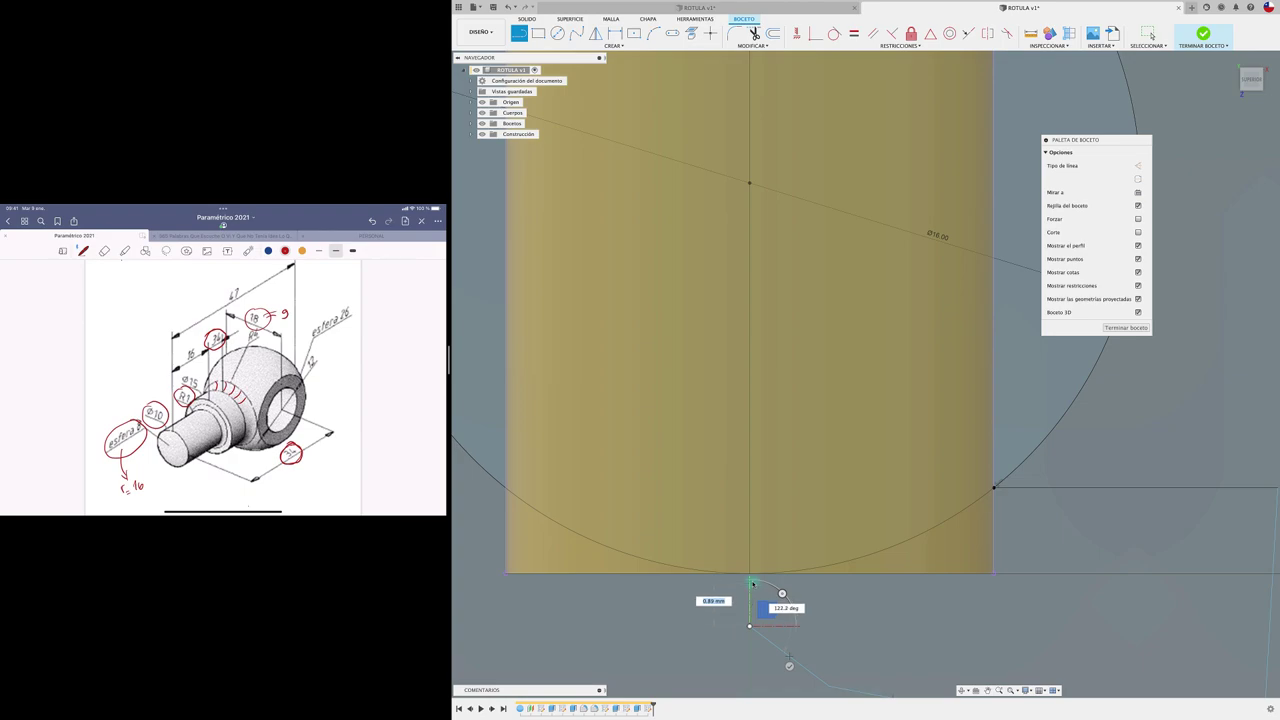
{"action": "scroll", "coordinate": [797, 605], "scroll_direction": "down", "scroll_amount": 2}
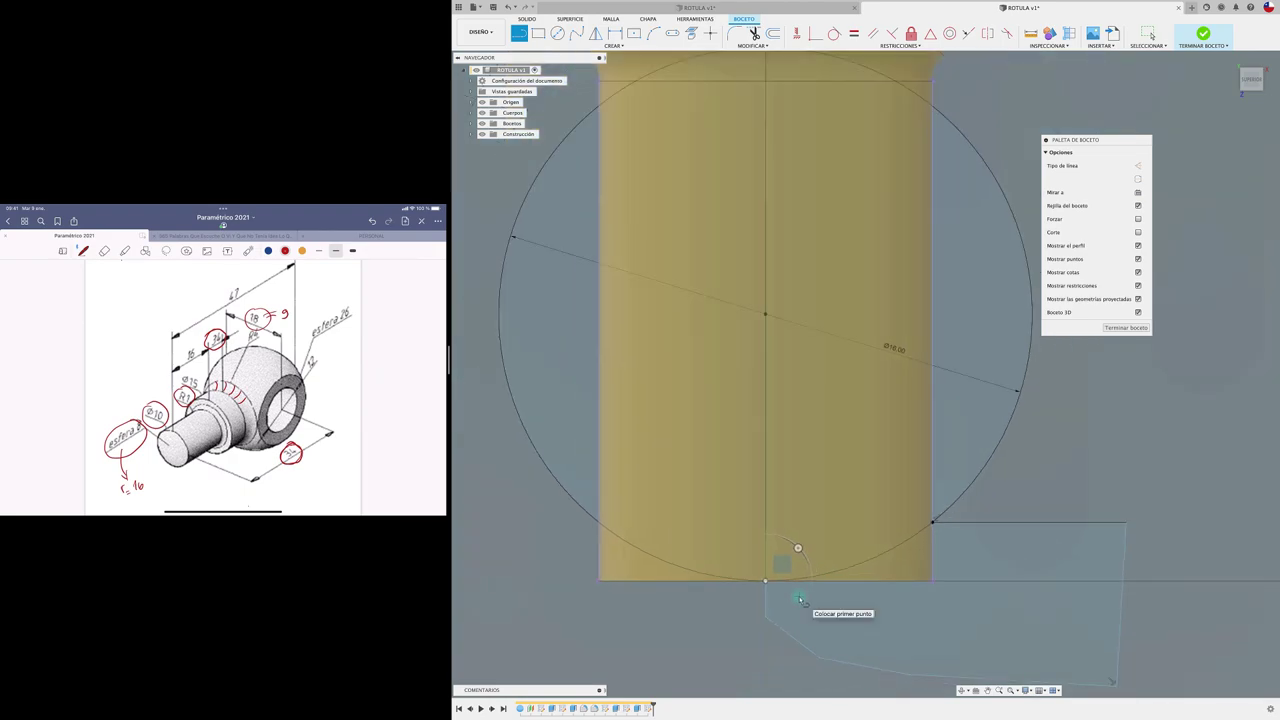
{"action": "scroll", "coordinate": [798, 608], "scroll_direction": "down", "scroll_amount": 1}
{"action": "scroll", "coordinate": [800, 612], "scroll_direction": "down", "scroll_amount": 1}
{"action": "mouse_move", "coordinate": [812, 615]}
{"action": "middle_mouse_down", "text": "shift"}
{"action": "mouse_move", "coordinate": [900, 560]}
{"action": "mouse_move", "coordinate": [951, 560]}
{"action": "mouse_move", "coordinate": [921, 517]}
{"action": "middle_mouse_up", "text": "shift"}
{"action": "key", "text": "Escape"}
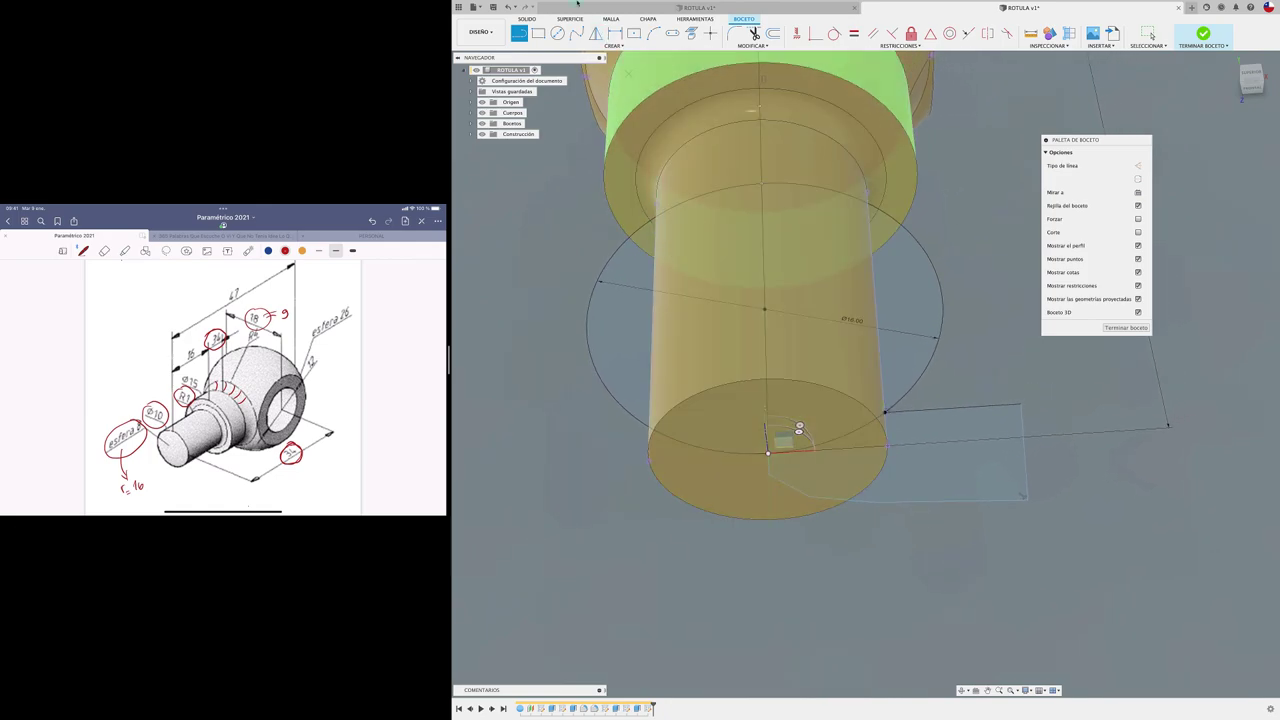
{"action": "left_click", "coordinate": [1203, 33]}
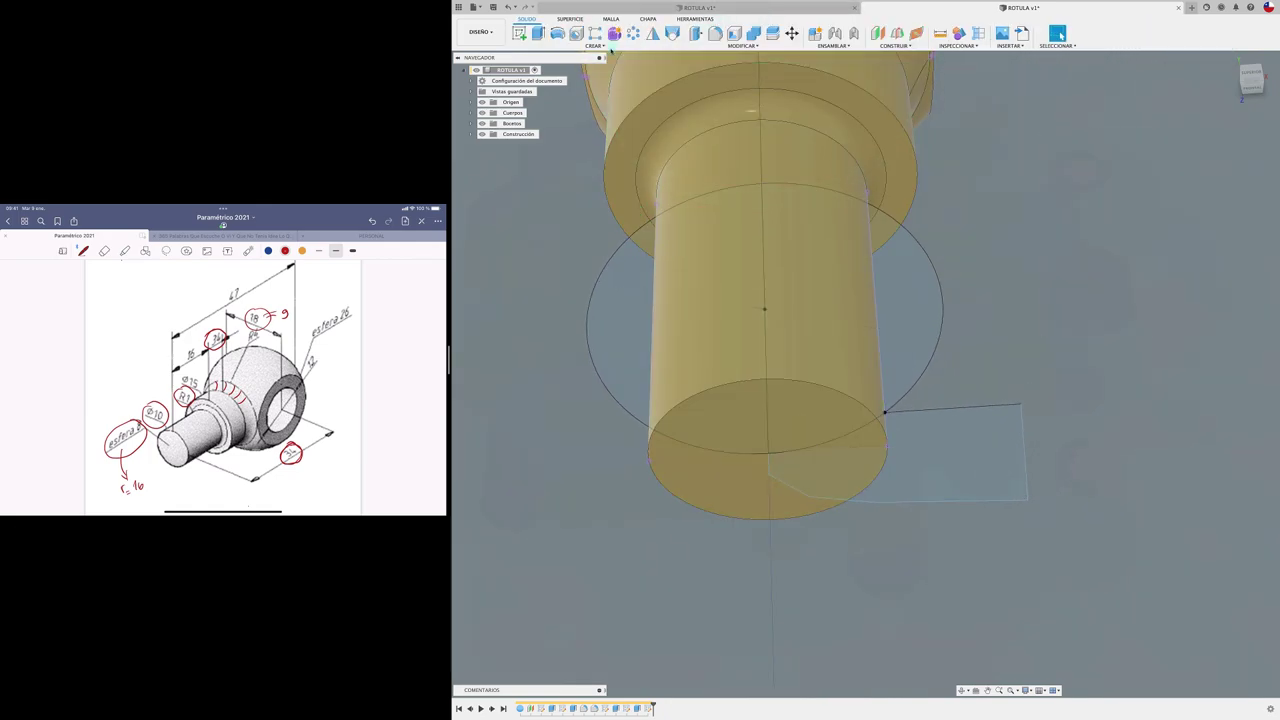
{"action": "left_click", "coordinate": [593, 45]}
{"action": "left_click", "coordinate": [557, 33]}
{"action": "left_click", "coordinate": [557, 33]}
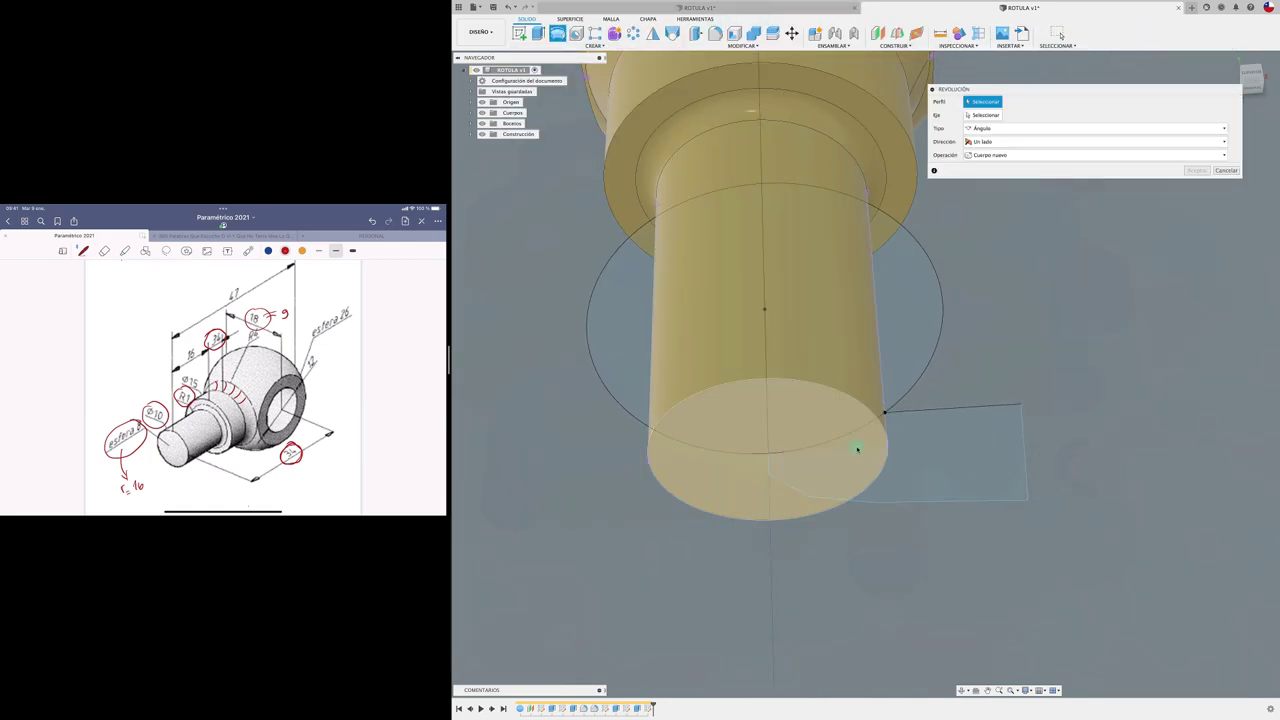
{"action": "left_click", "coordinate": [944, 436]}
{"action": "middle_click_drag", "start_coordinate": [944, 436], "coordinate": [960, 300], "text": "shift"}
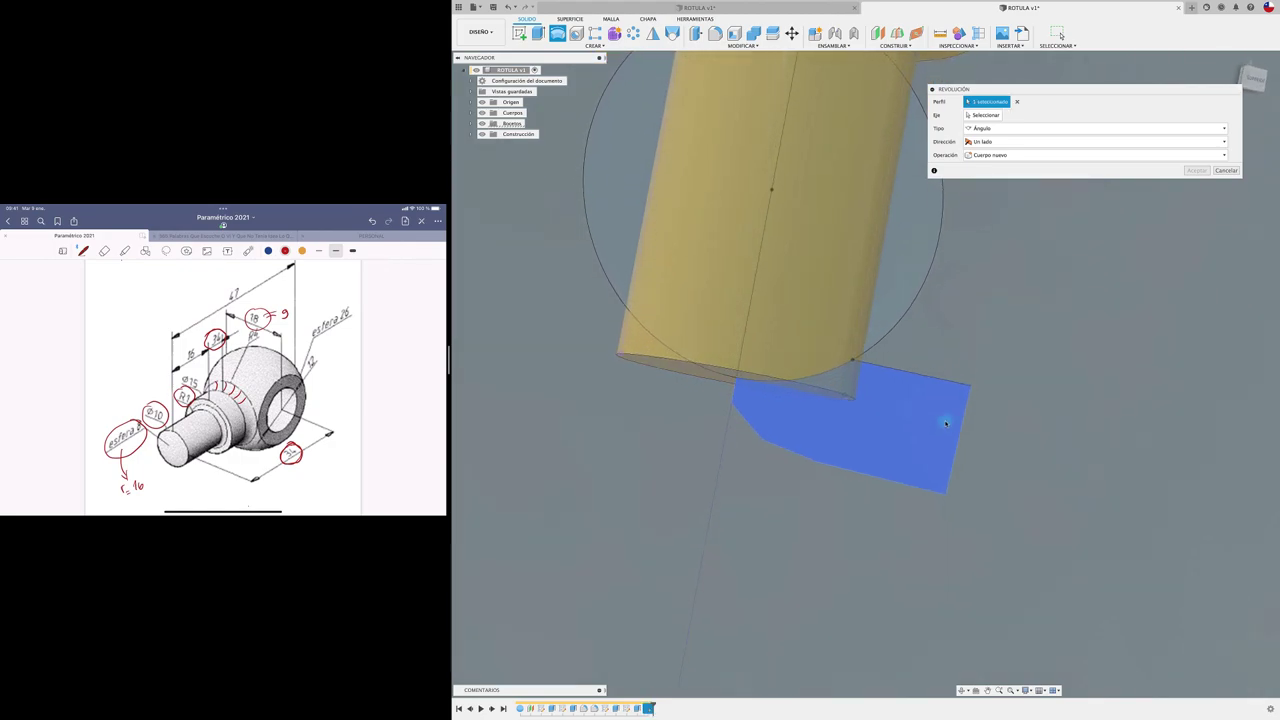
{"action": "left_click", "coordinate": [995, 131]}
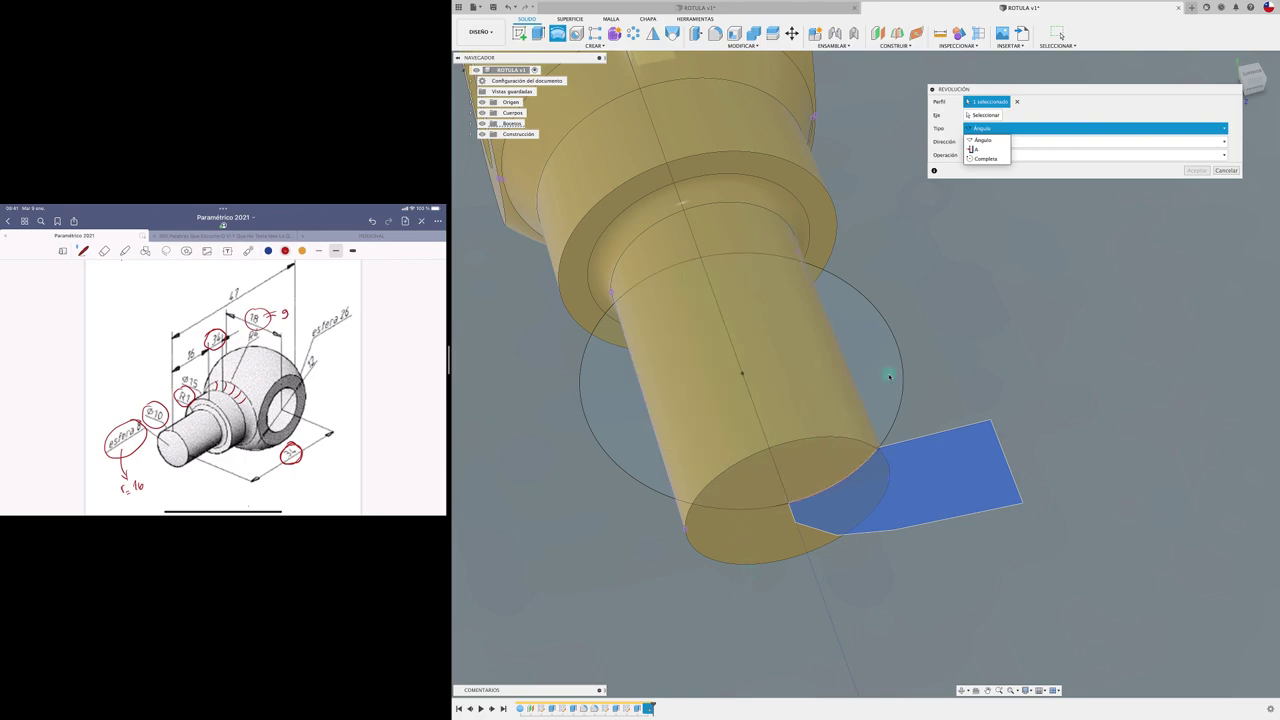
{"action": "left_click", "coordinate": [978, 140]}
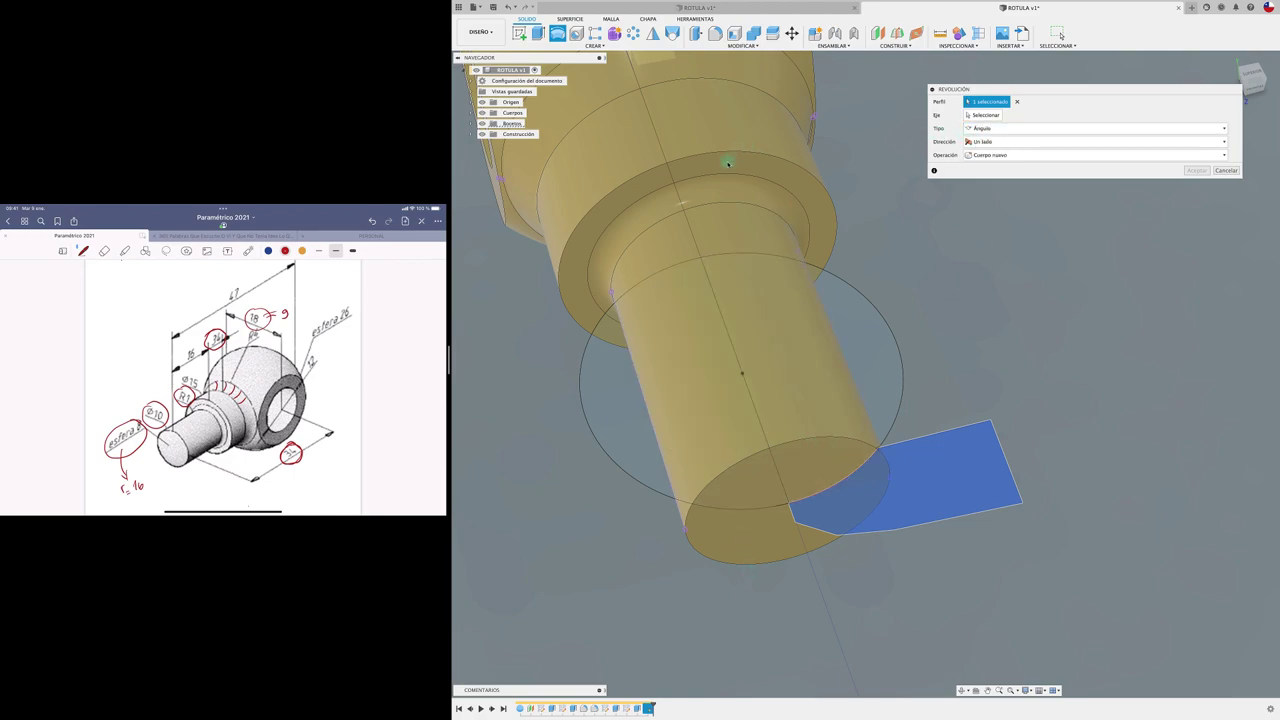
{"action": "scroll", "coordinate": [851, 270], "scroll_direction": "down", "scroll_amount": 3}
{"action": "scroll", "coordinate": [851, 270], "scroll_direction": "down", "scroll_amount": 2}
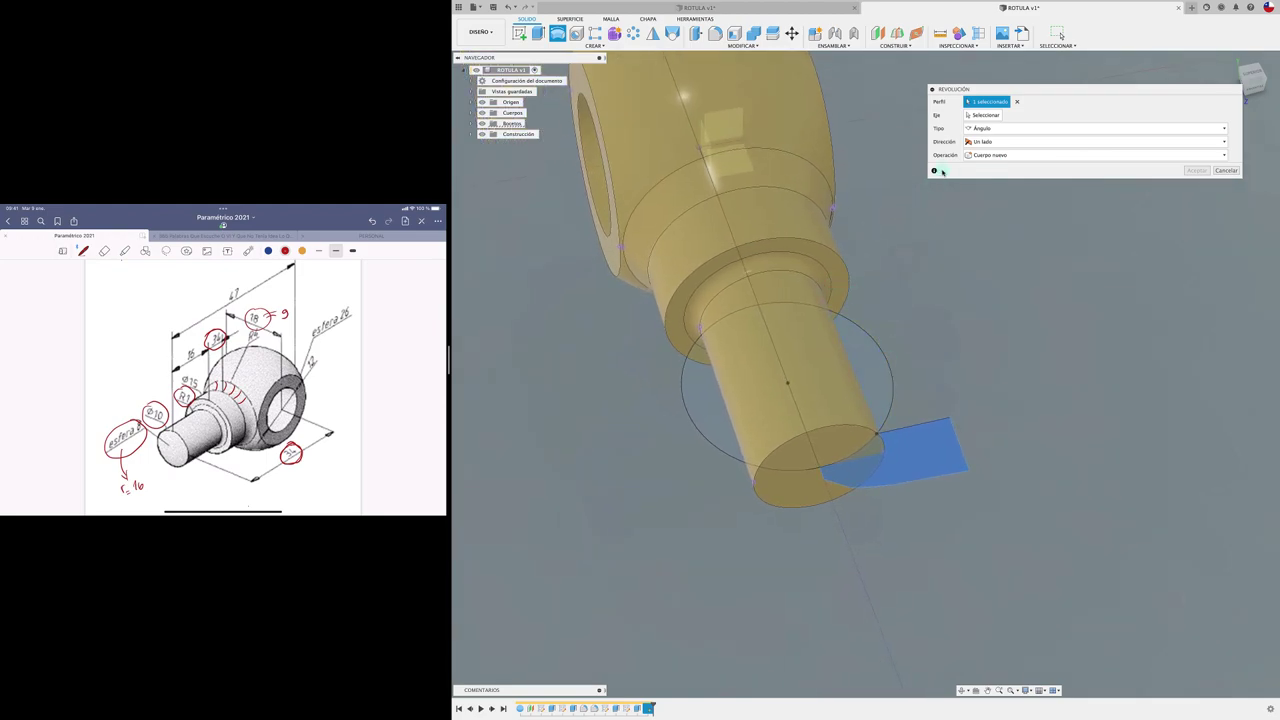
{"action": "left_click", "coordinate": [985, 128]}
{"action": "left_click", "coordinate": [980, 137]}
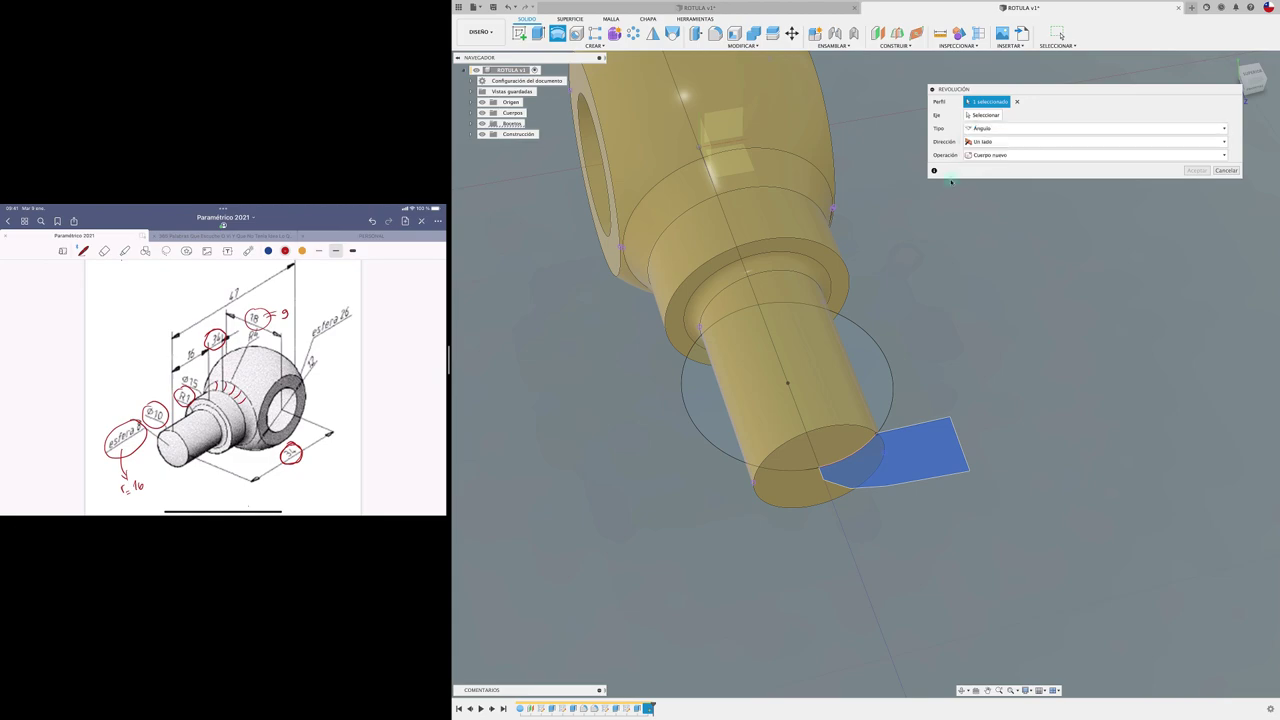
{"action": "left_click", "coordinate": [804, 344]}
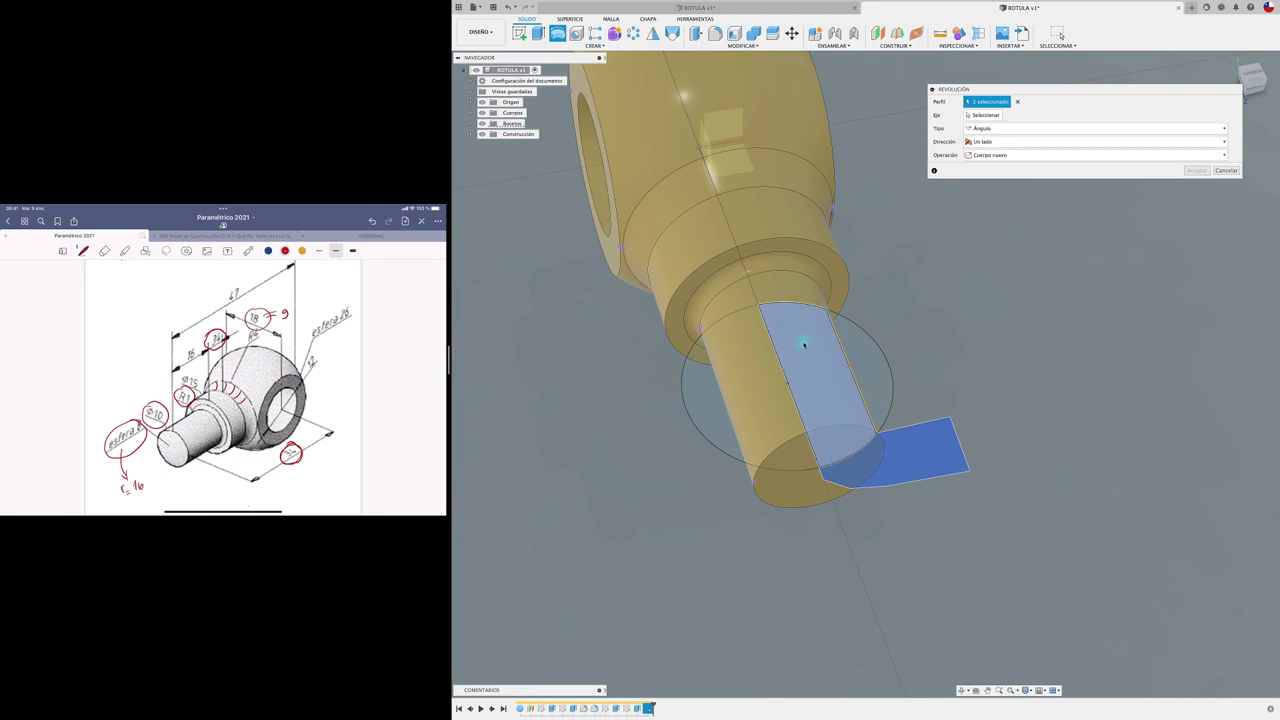
{"action": "left_click", "coordinate": [1233, 171]}
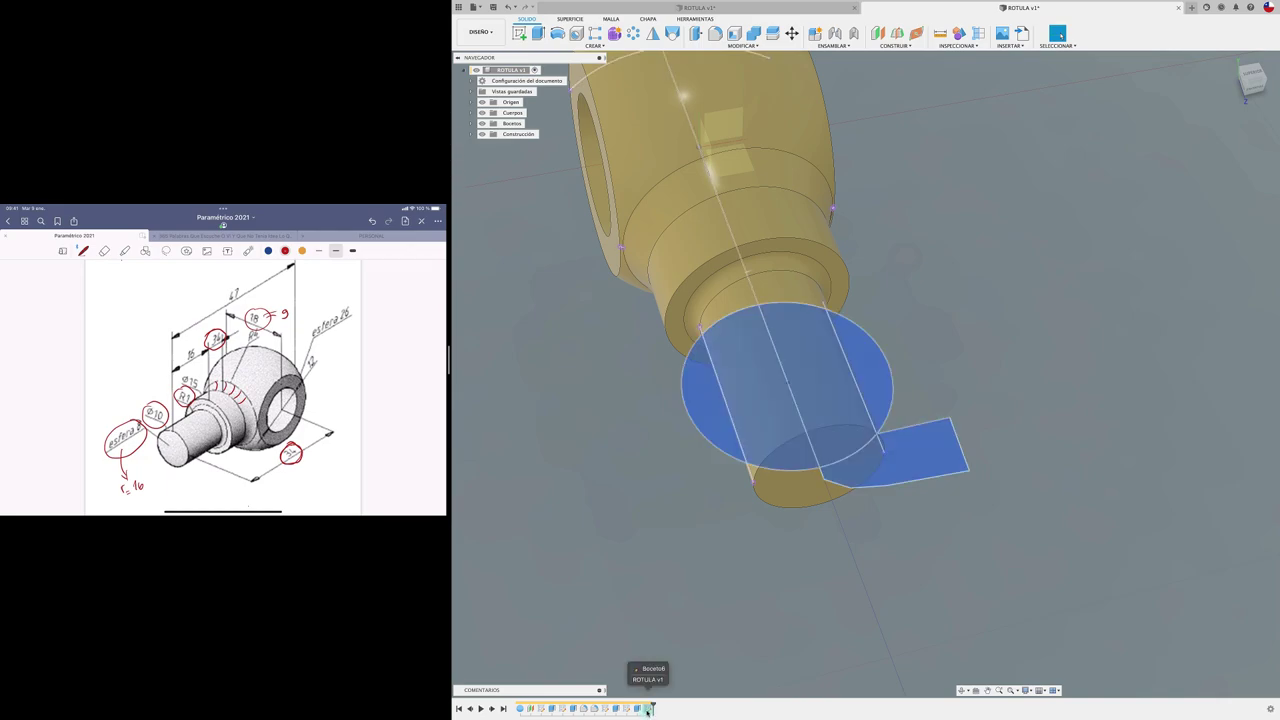
Step: Reopen the shank-end sketch, trim the circle's right, left and top arcs, and finish the sketch
{"action": "right_click", "coordinate": [650, 708]}
{"action": "left_click", "coordinate": [670, 621]}
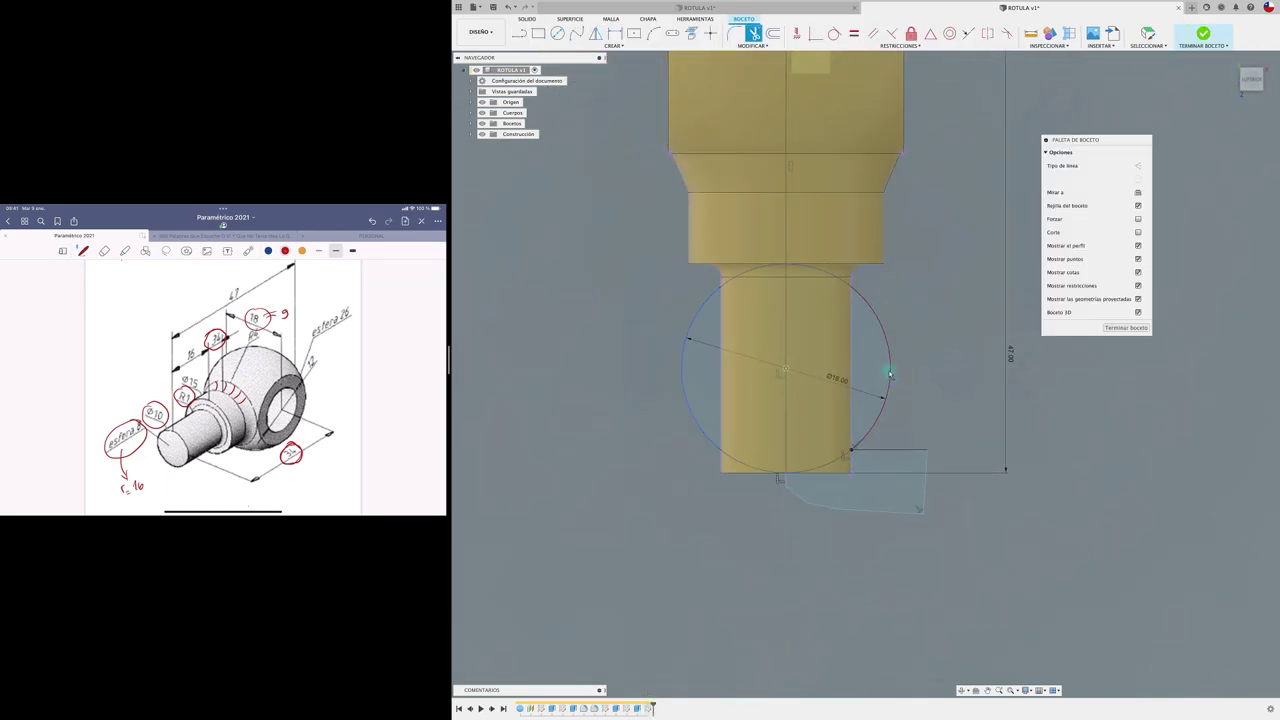
{"action": "left_click", "coordinate": [887, 376]}
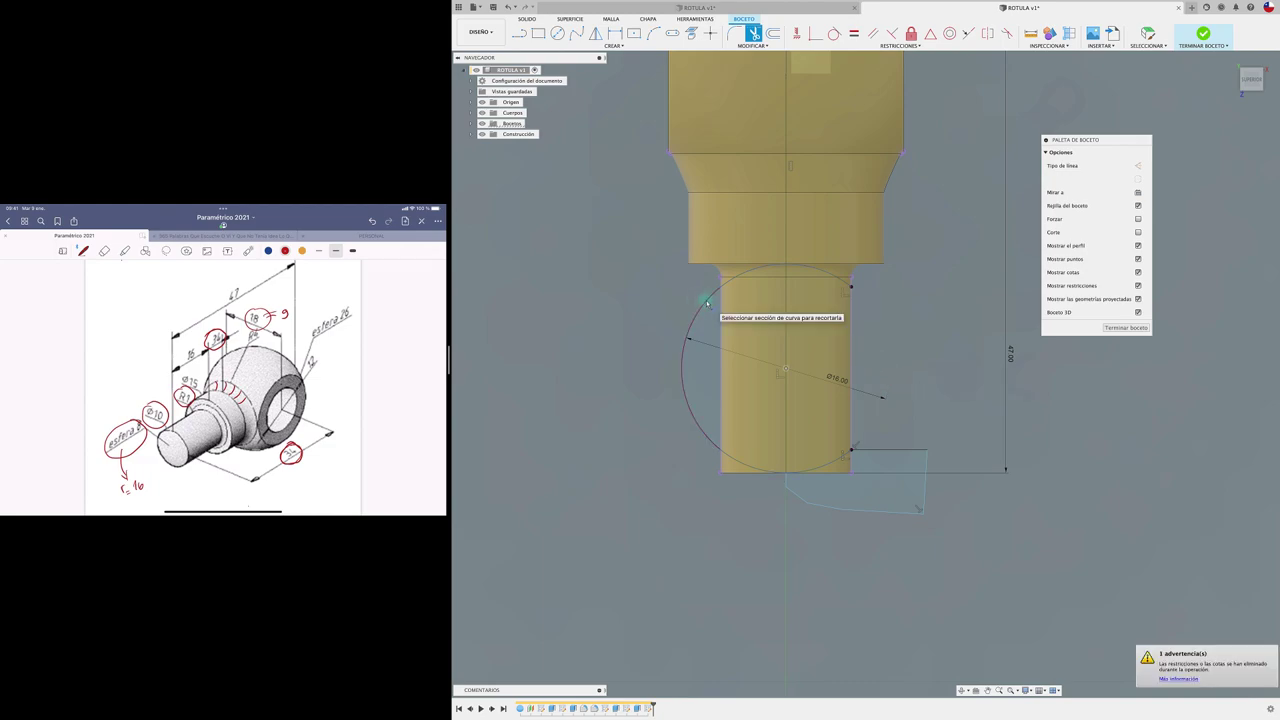
{"action": "left_click", "coordinate": [703, 301]}
{"action": "left_click", "coordinate": [759, 268]}
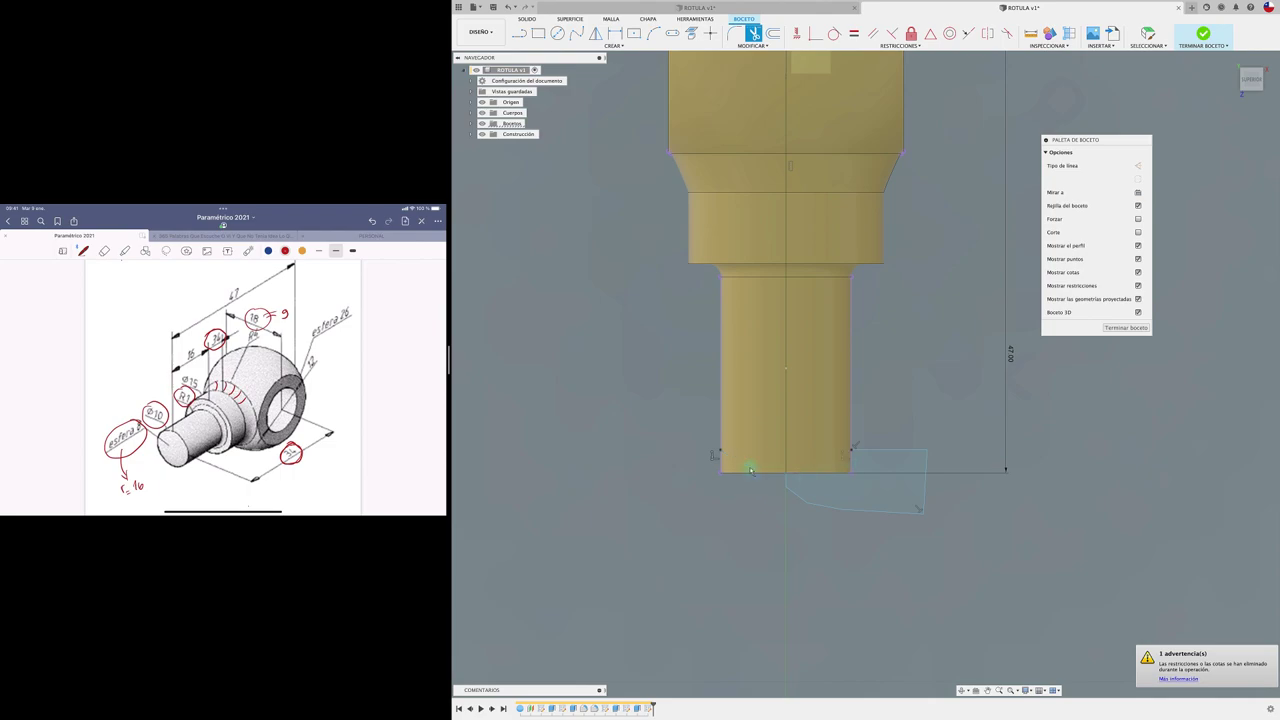
{"action": "left_click", "coordinate": [1124, 329]}
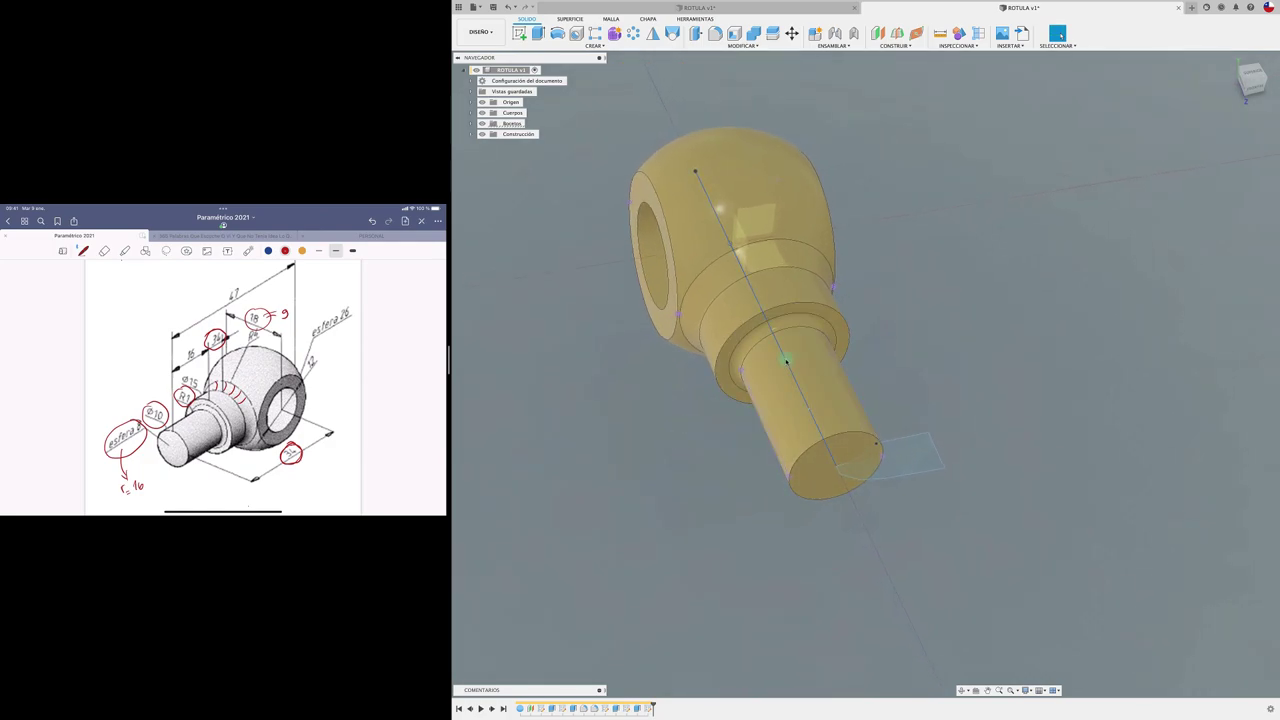
Step: Revolve-cut the shank-end profile 360° around the shank axis to dome the tip
{"action": "left_click", "coordinate": [557, 33]}
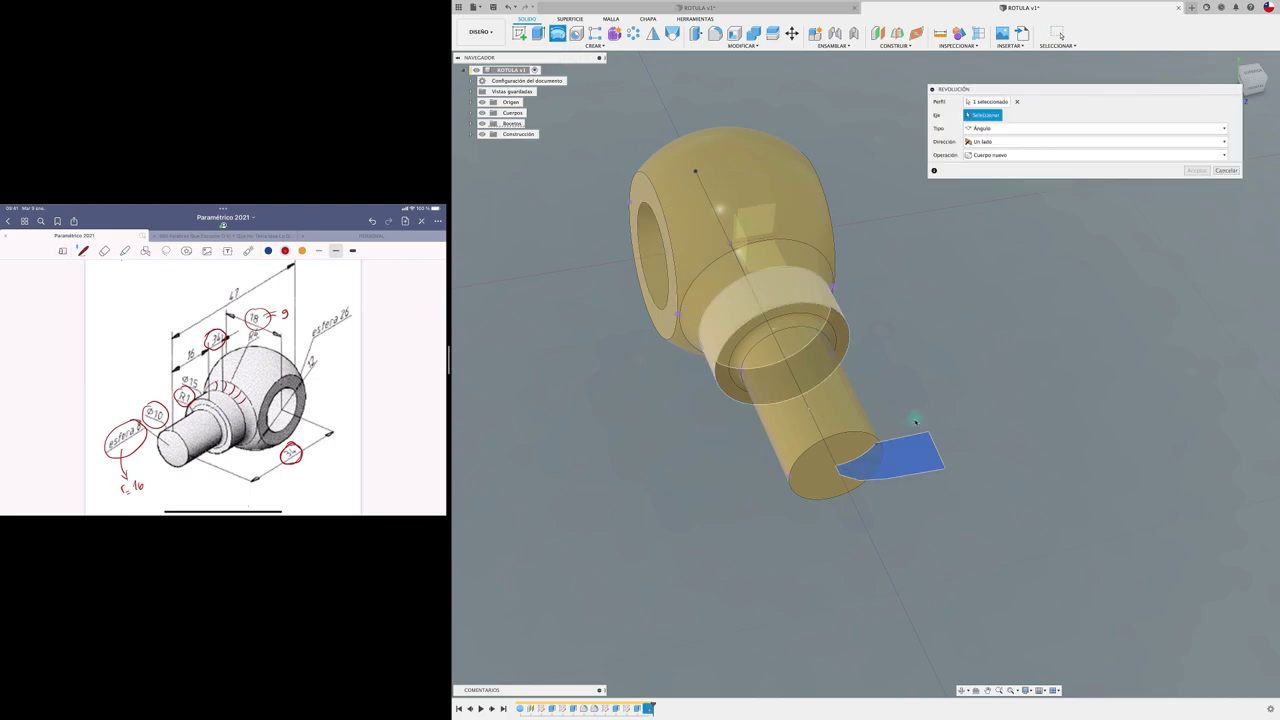
{"action": "left_click", "coordinate": [990, 129]}
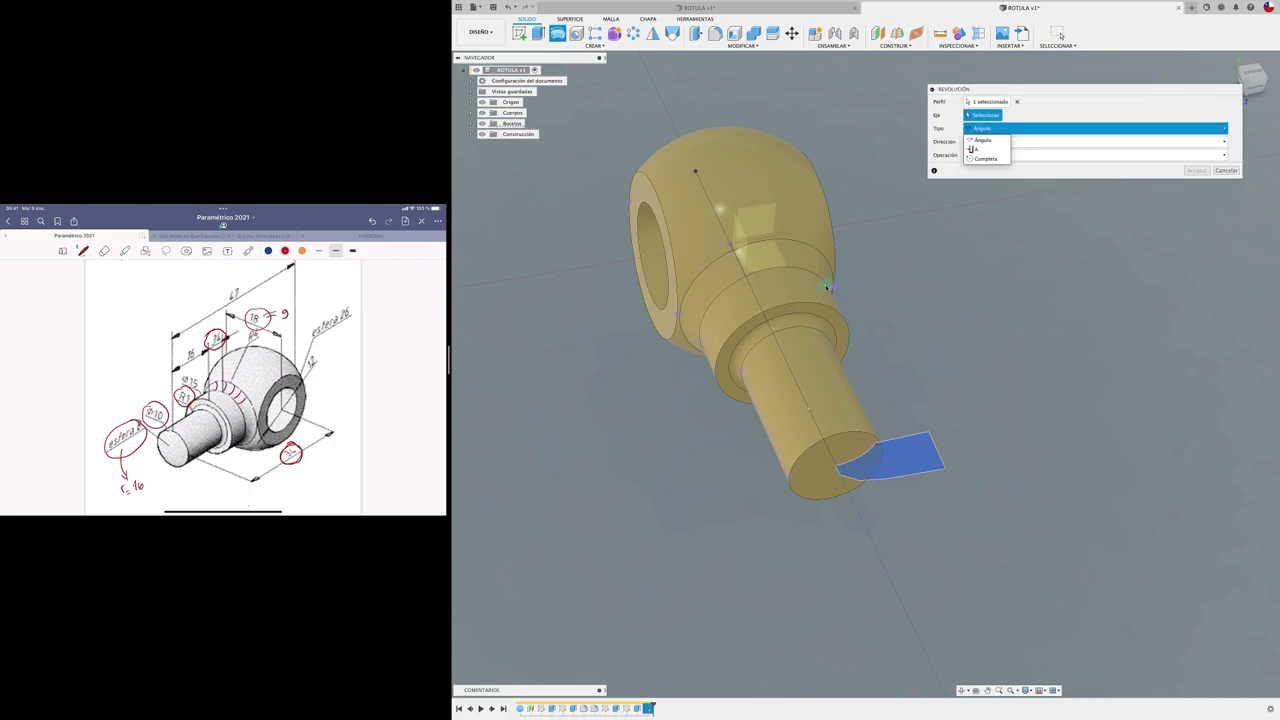
{"action": "left_click", "coordinate": [815, 331]}
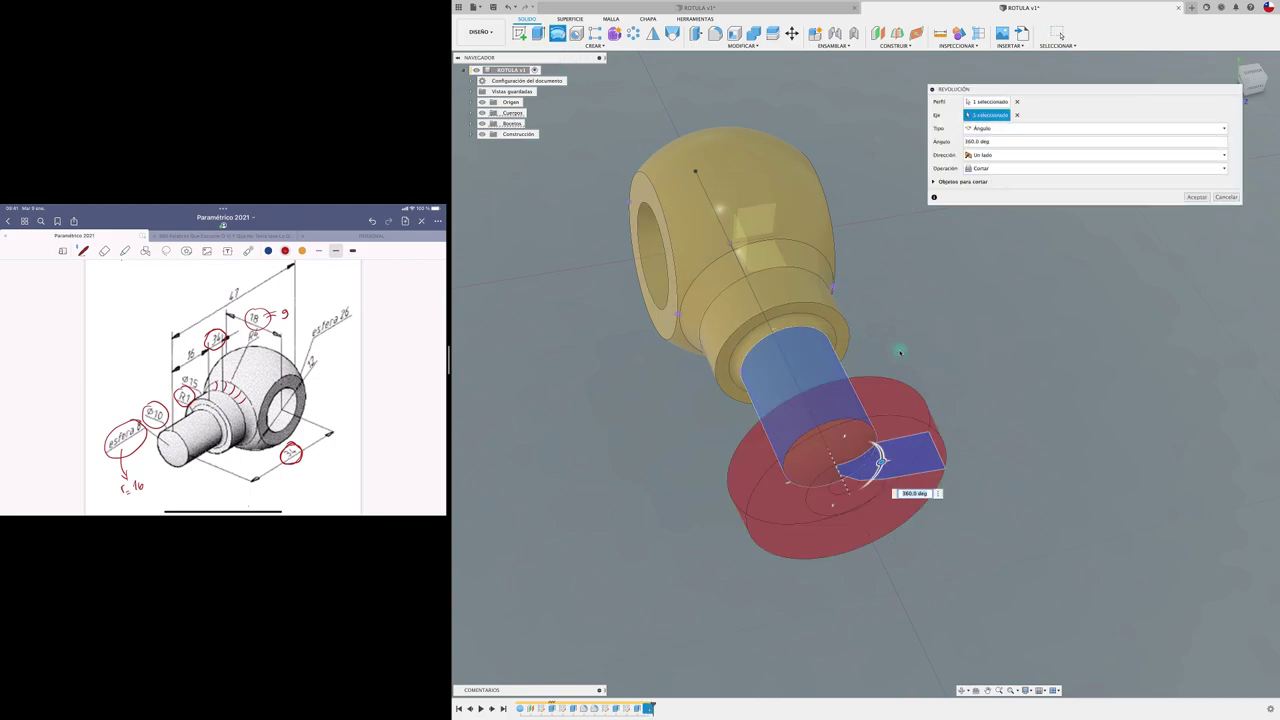
{"action": "middle_click_drag", "start_coordinate": [1025, 378], "coordinate": [1047, 305], "text": "shift"}
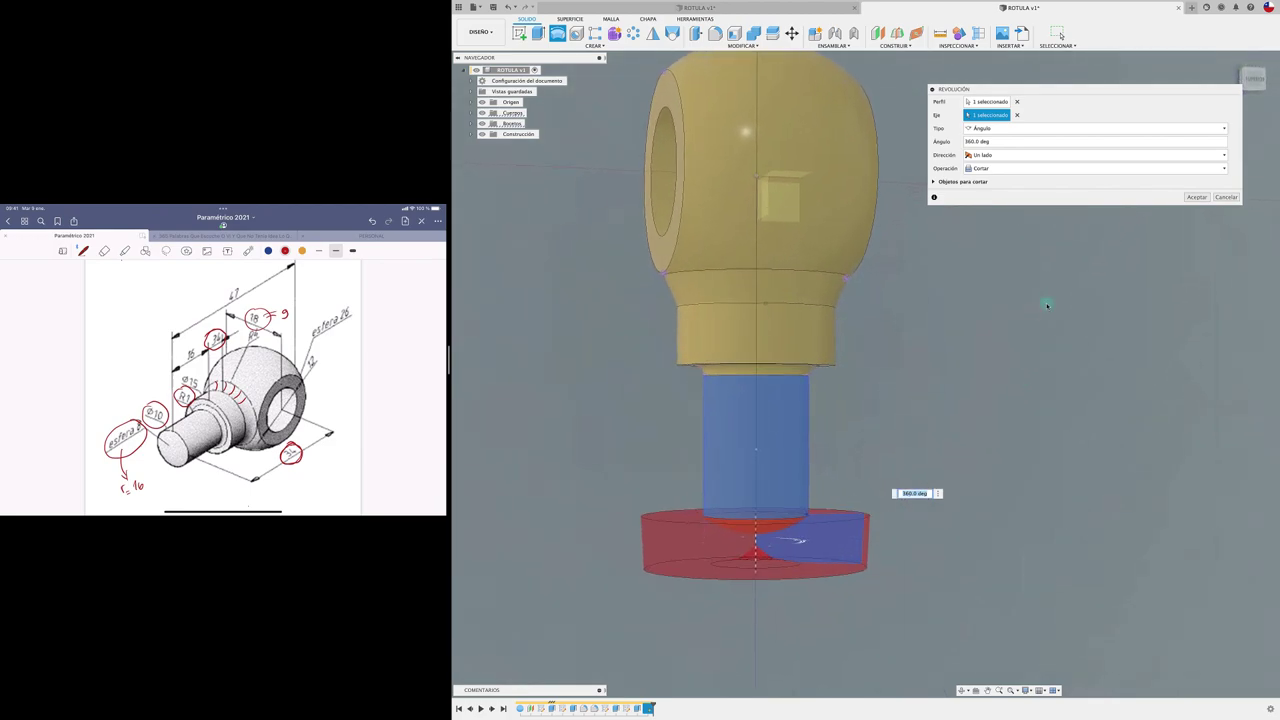
{"action": "left_click", "coordinate": [1196, 197]}
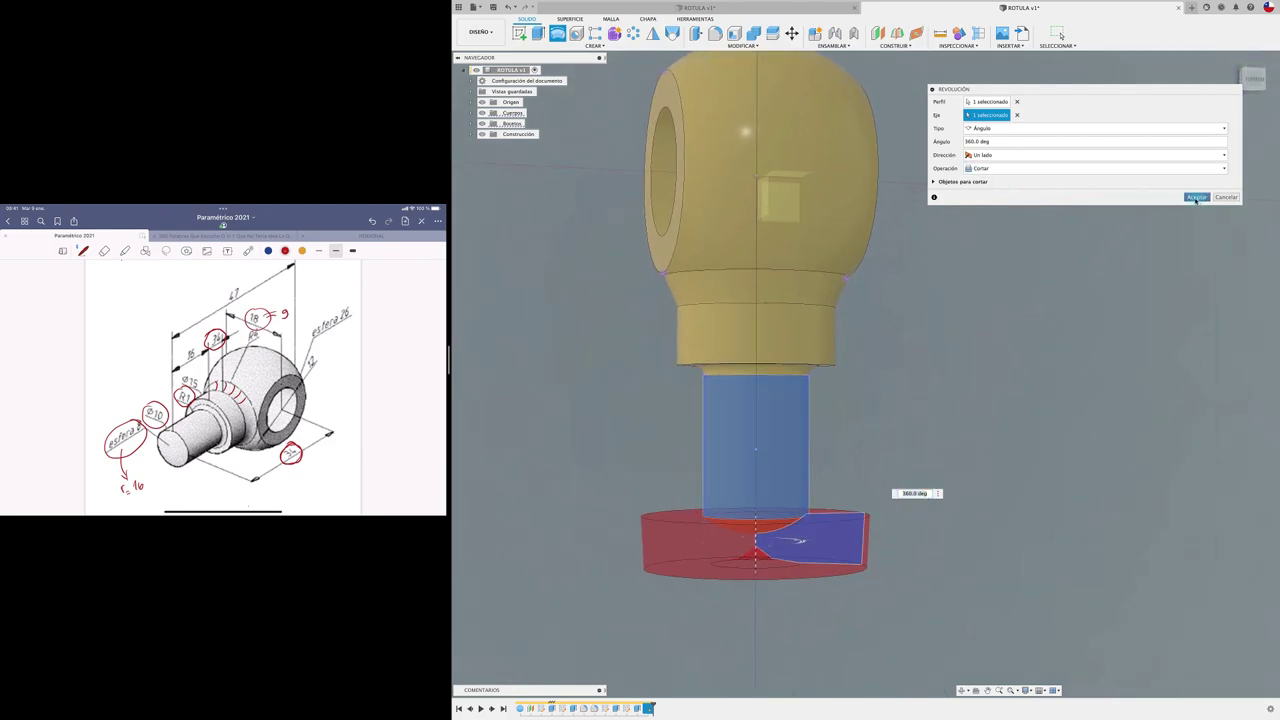
{"action": "middle_click_drag", "start_coordinate": [1114, 267], "coordinate": [1051, 328], "text": "shift"}
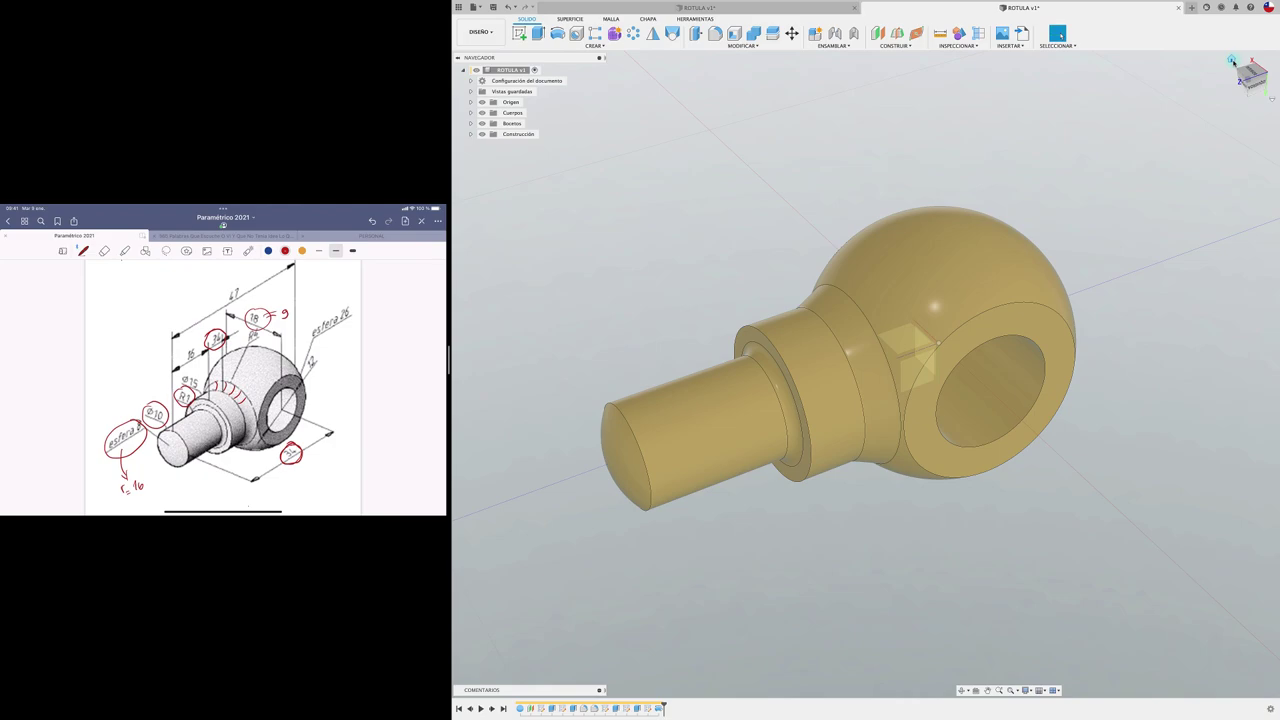
{"action": "left_click", "coordinate": [1232, 60]}
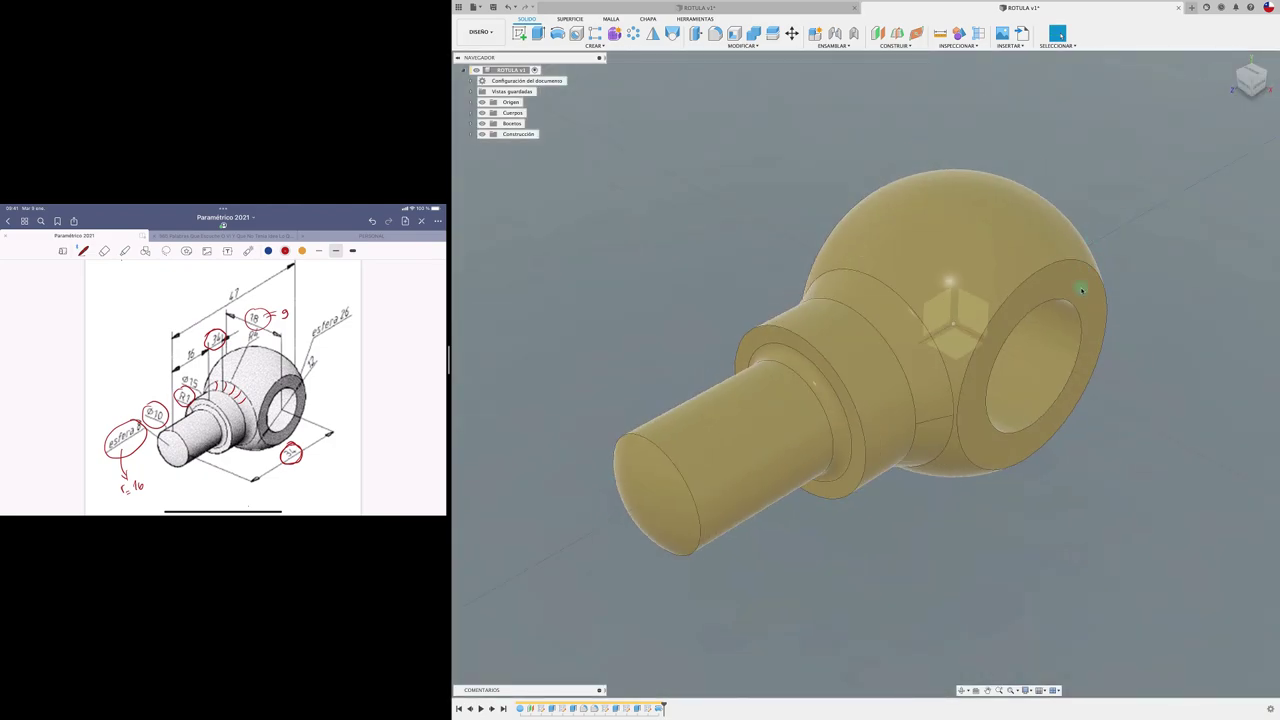
{"action": "mouse_move", "coordinate": [1080, 291]}
{"action": "middle_mouse_down", "text": "shift"}
{"action": "mouse_move", "coordinate": [1079, 302]}
{"action": "mouse_move", "coordinate": [1146, 214]}
{"action": "middle_mouse_up", "text": "shift"}
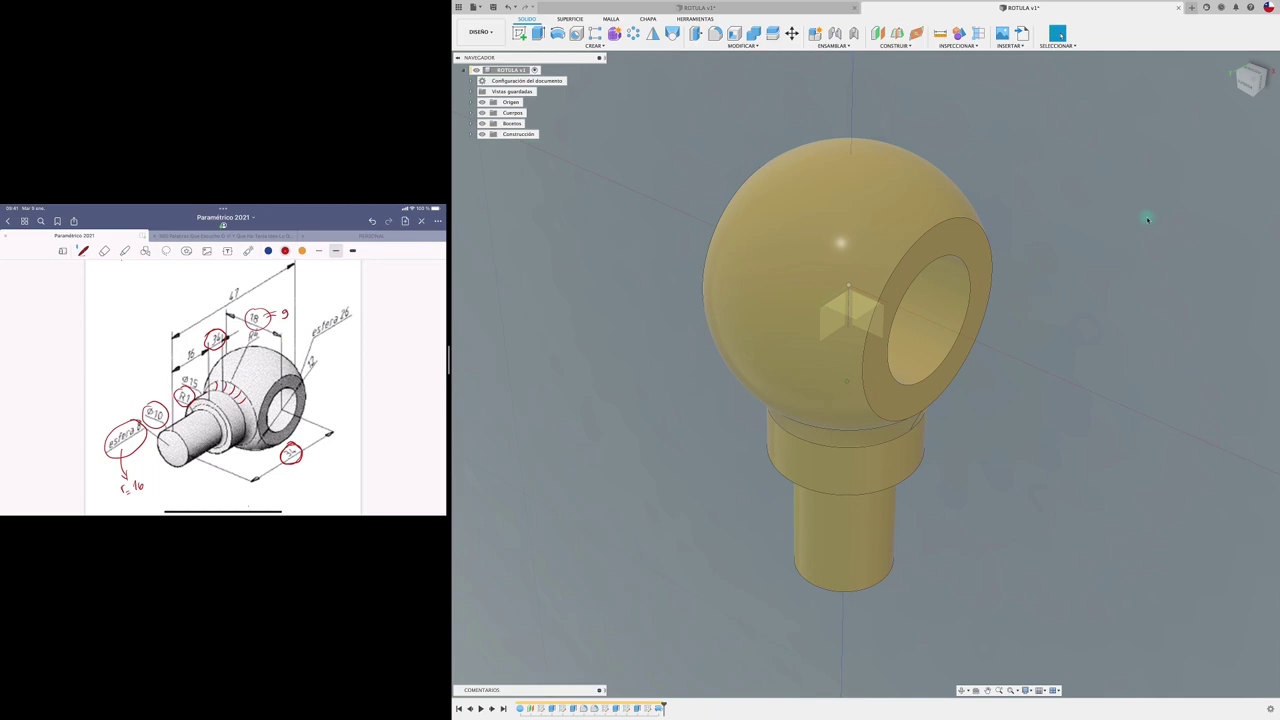
{"action": "left_click", "coordinate": [1253, 82]}
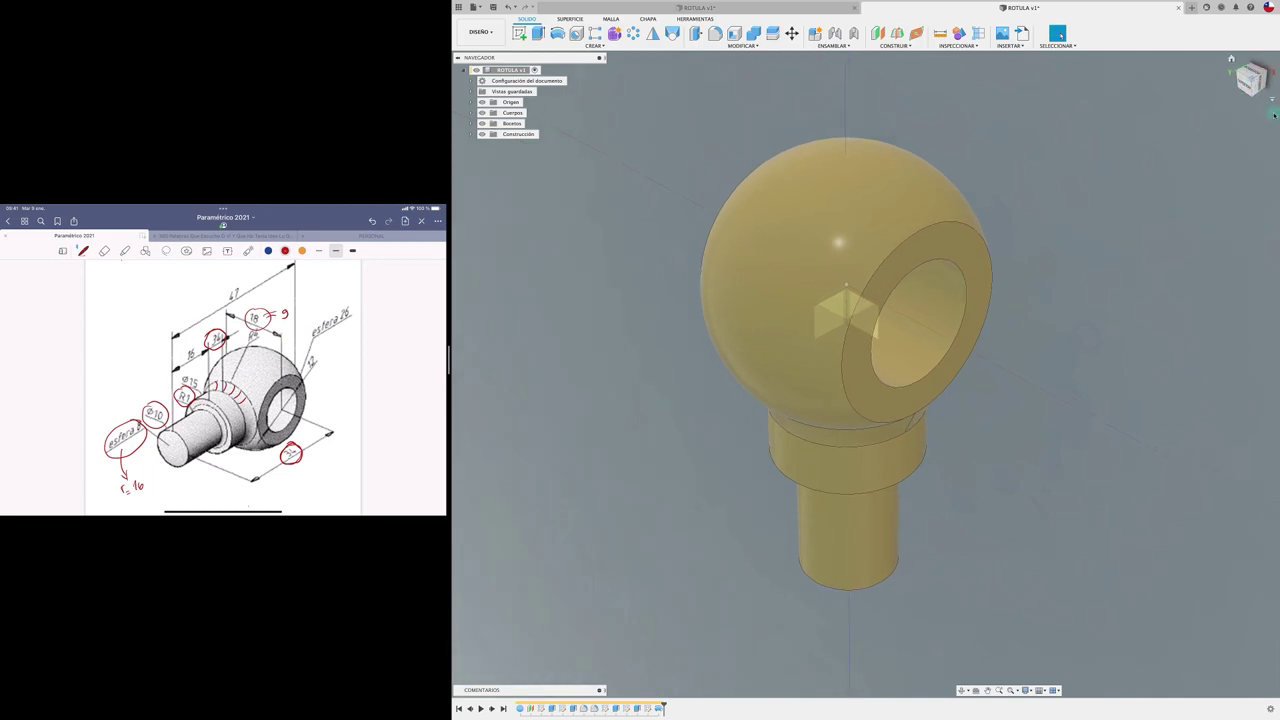
{"action": "left_click", "coordinate": [1271, 101]}
{"action": "mouse_move", "coordinate": [1226, 139]}
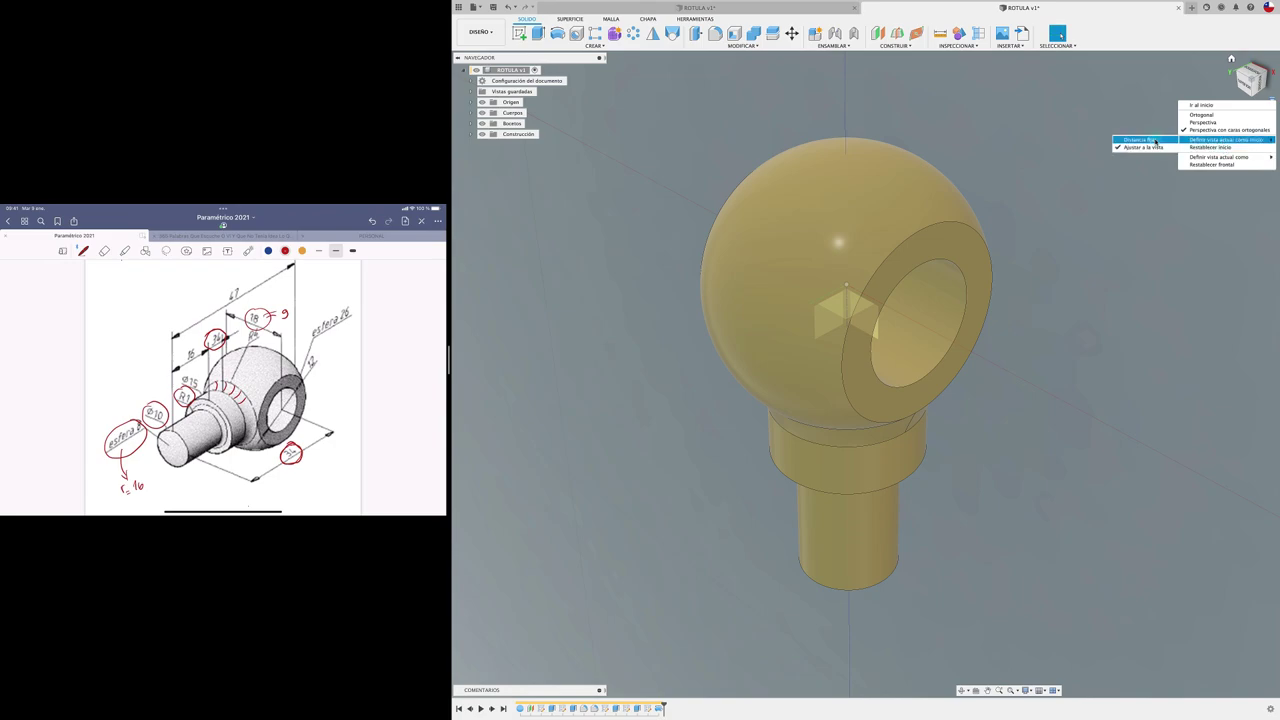
{"action": "left_click", "coordinate": [1155, 141]}
{"action": "middle_click_drag", "start_coordinate": [1155, 141], "coordinate": [1231, 61], "text": "shift"}
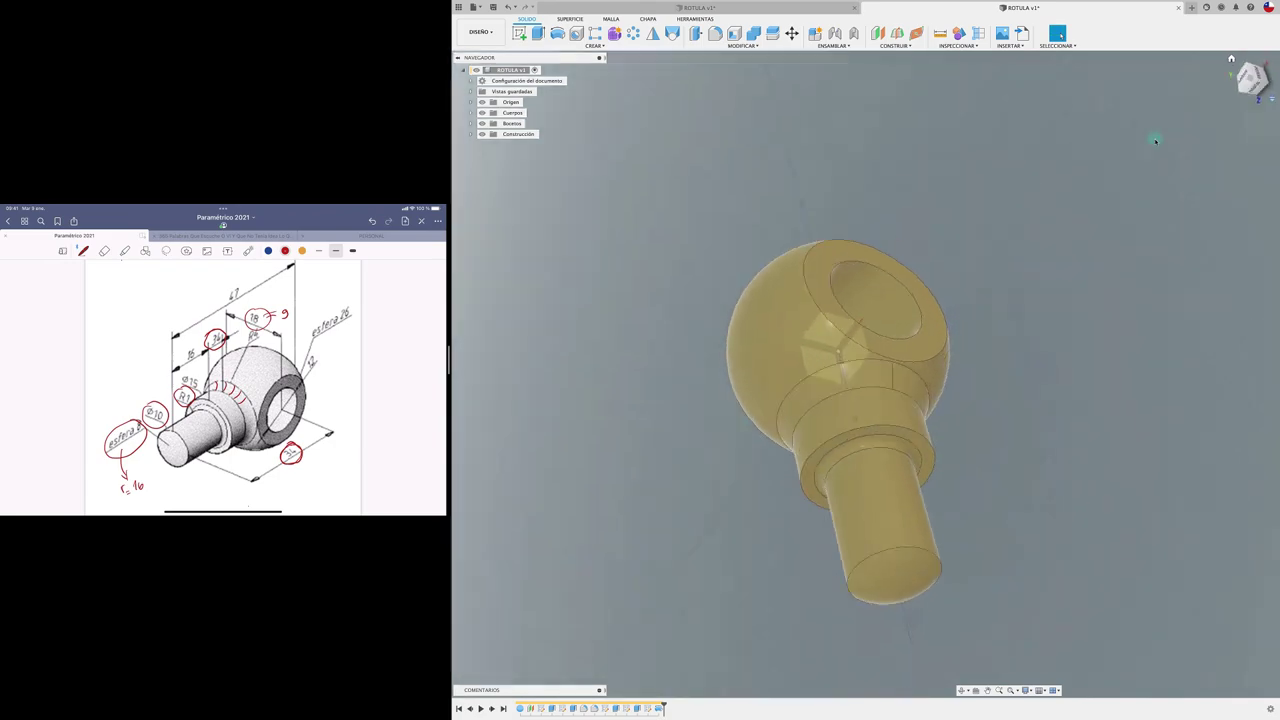
{"action": "left_click", "coordinate": [1231, 59]}
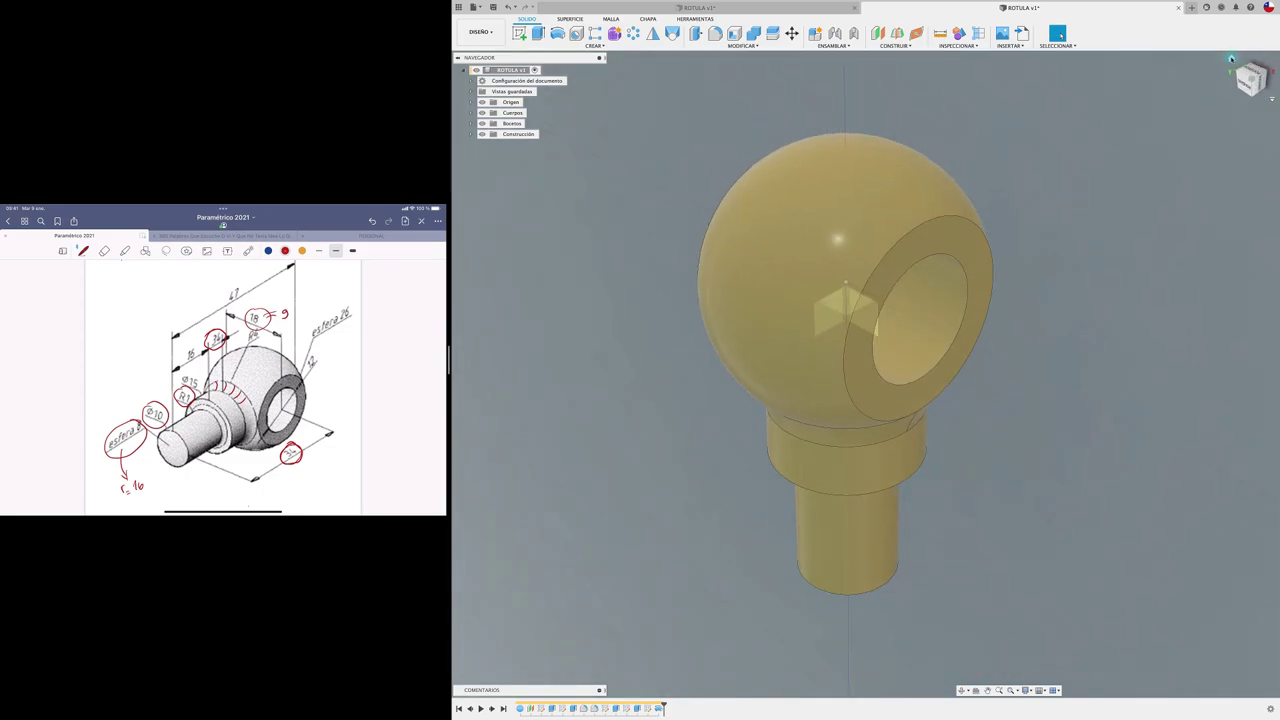
{"action": "middle_click_drag", "start_coordinate": [1108, 152], "coordinate": [1204, 104], "text": "shift"}
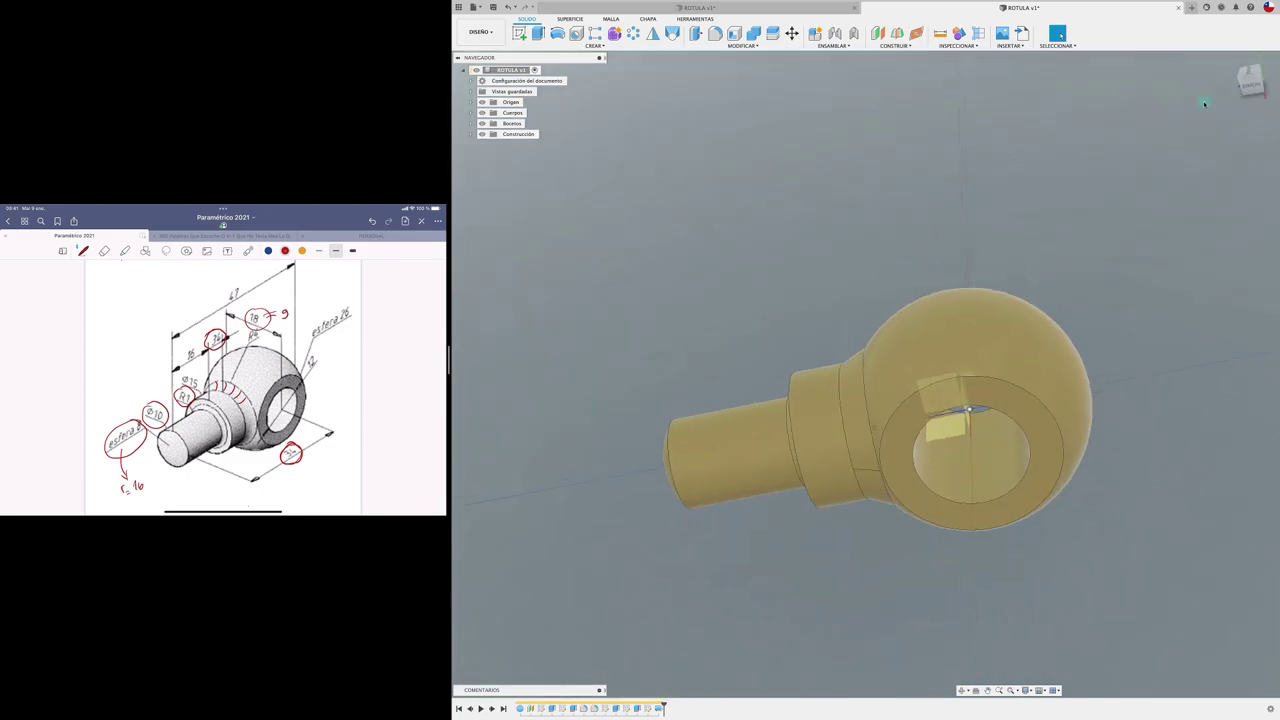
{"action": "left_click", "coordinate": [1249, 76]}
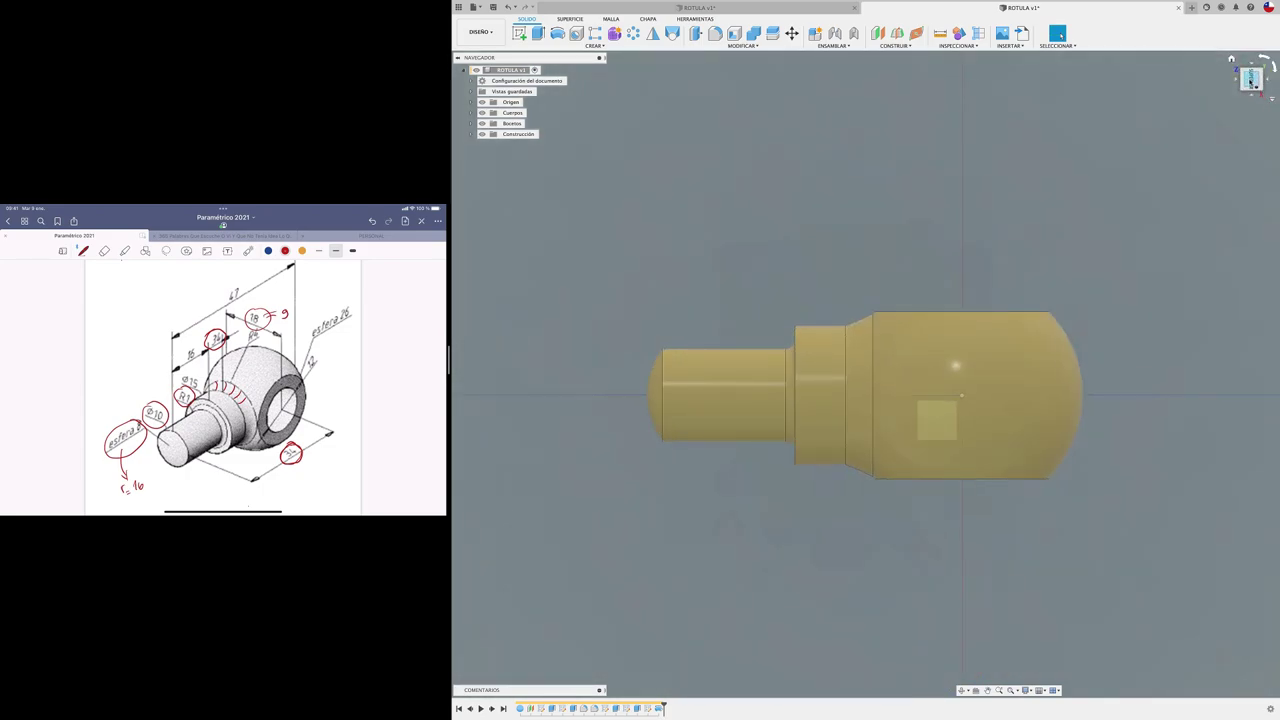
{"action": "left_click_drag", "start_coordinate": [1249, 80], "coordinate": [1255, 82]}
{"action": "left_click", "coordinate": [1255, 82]}
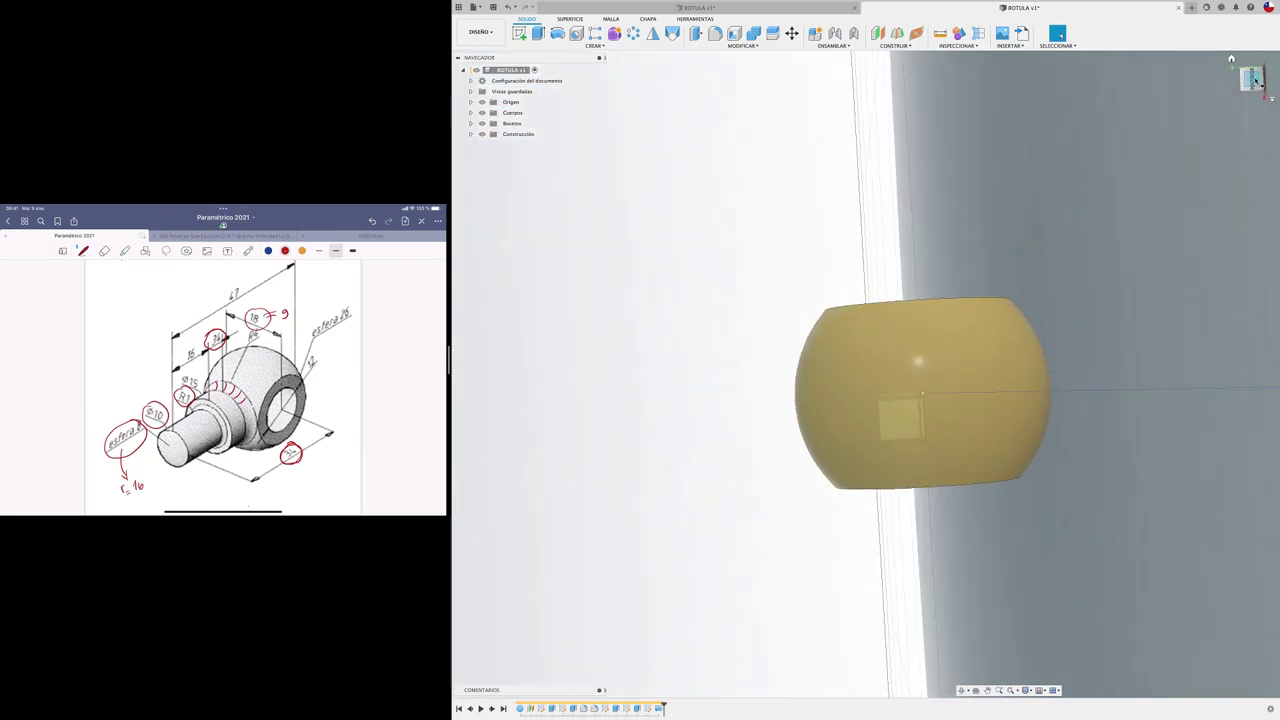
{"action": "left_click", "coordinate": [1272, 101]}
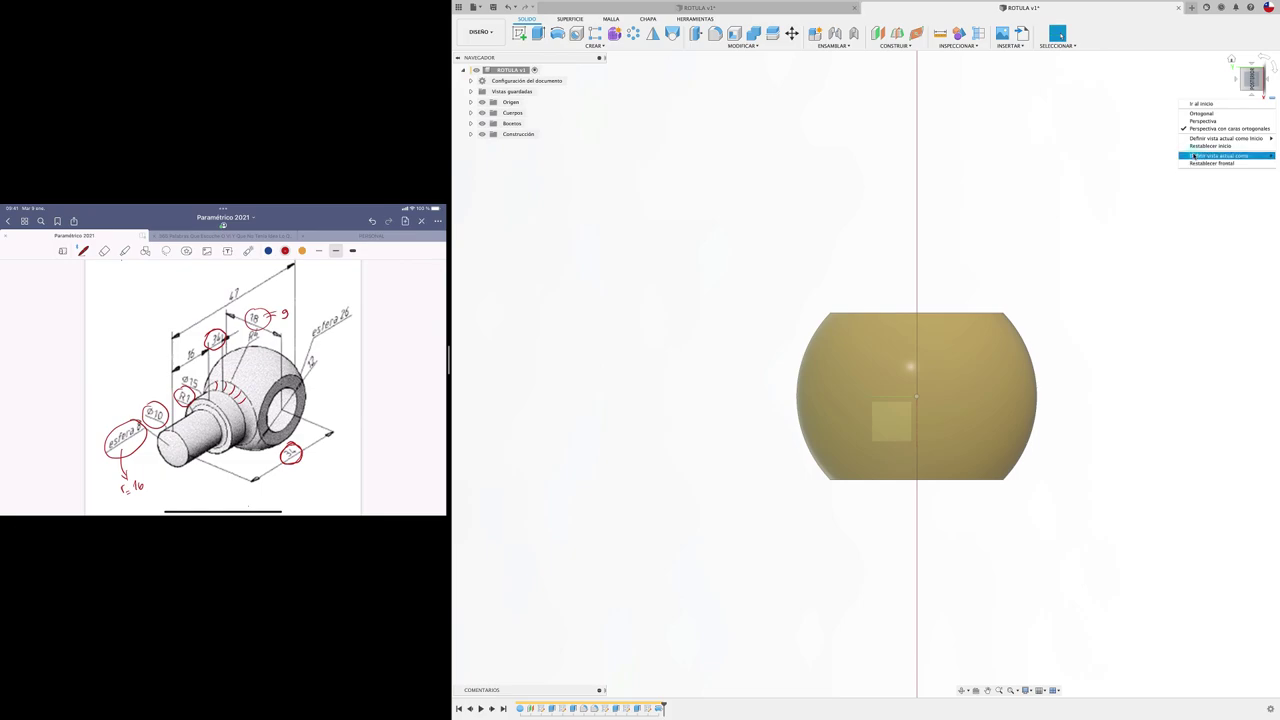
{"action": "left_click", "coordinate": [1128, 164]}
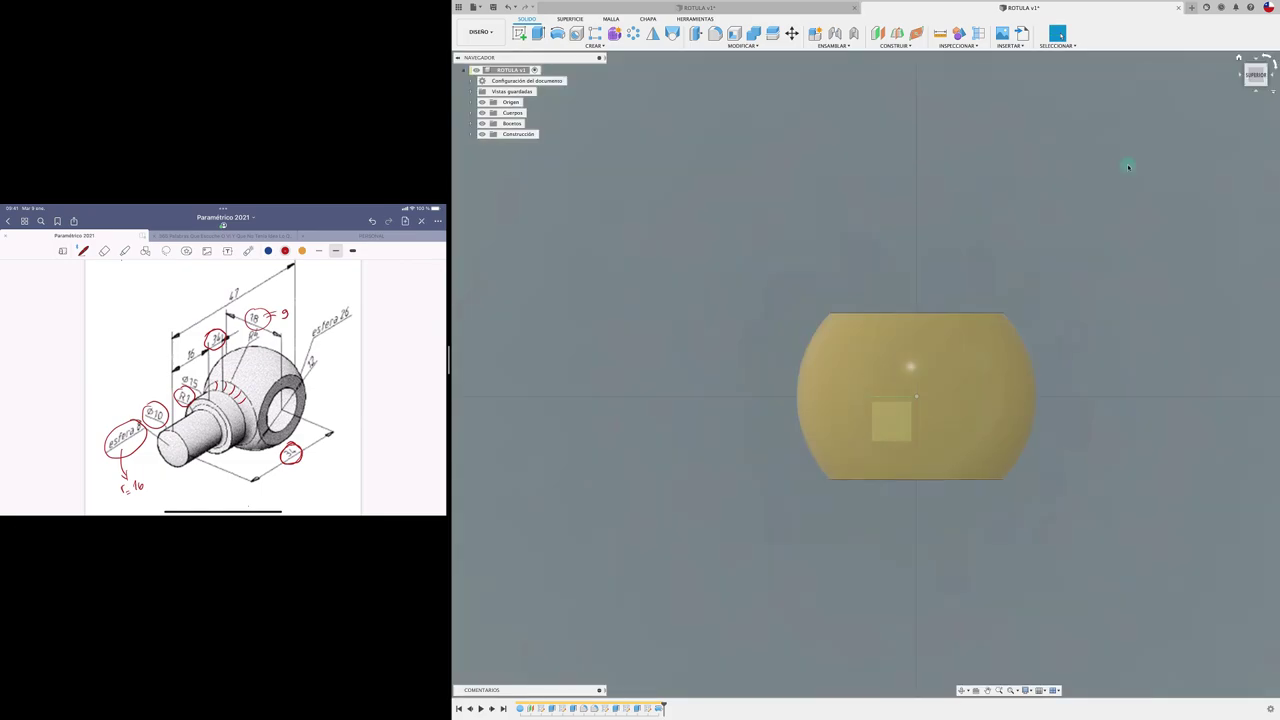
{"action": "left_click", "coordinate": [1262, 84]}
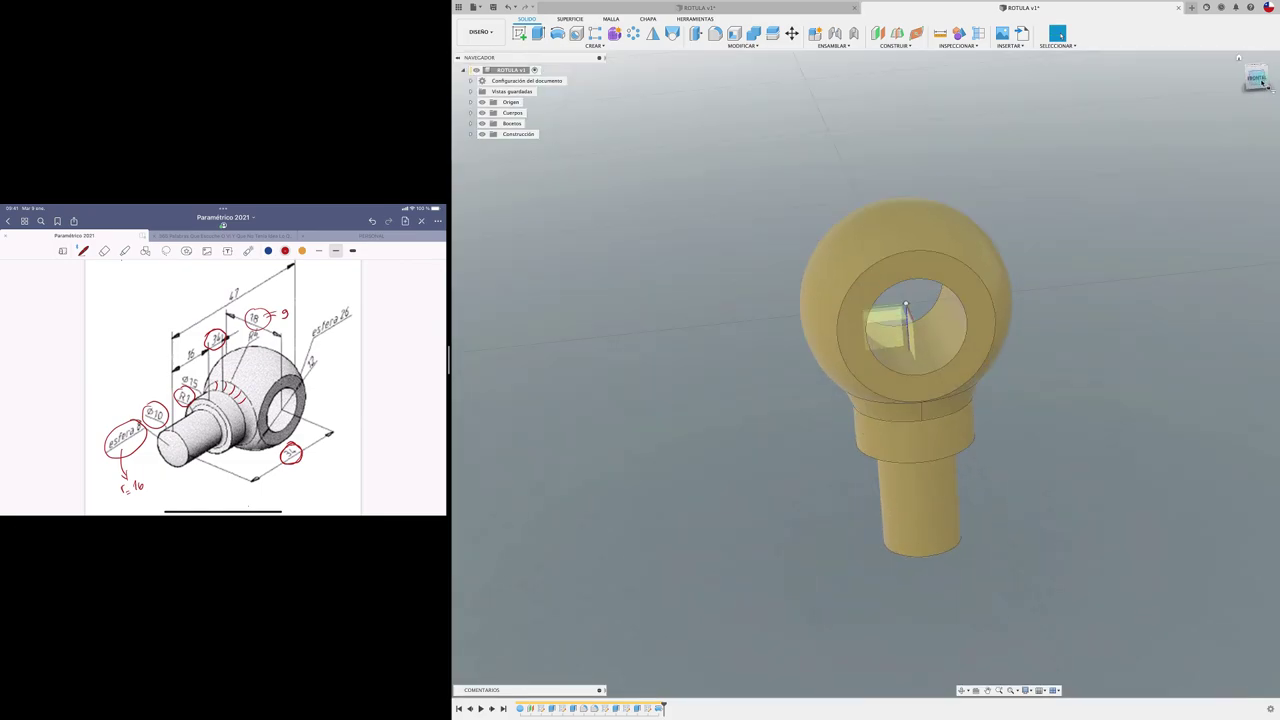
{"action": "left_click", "coordinate": [1272, 82]}
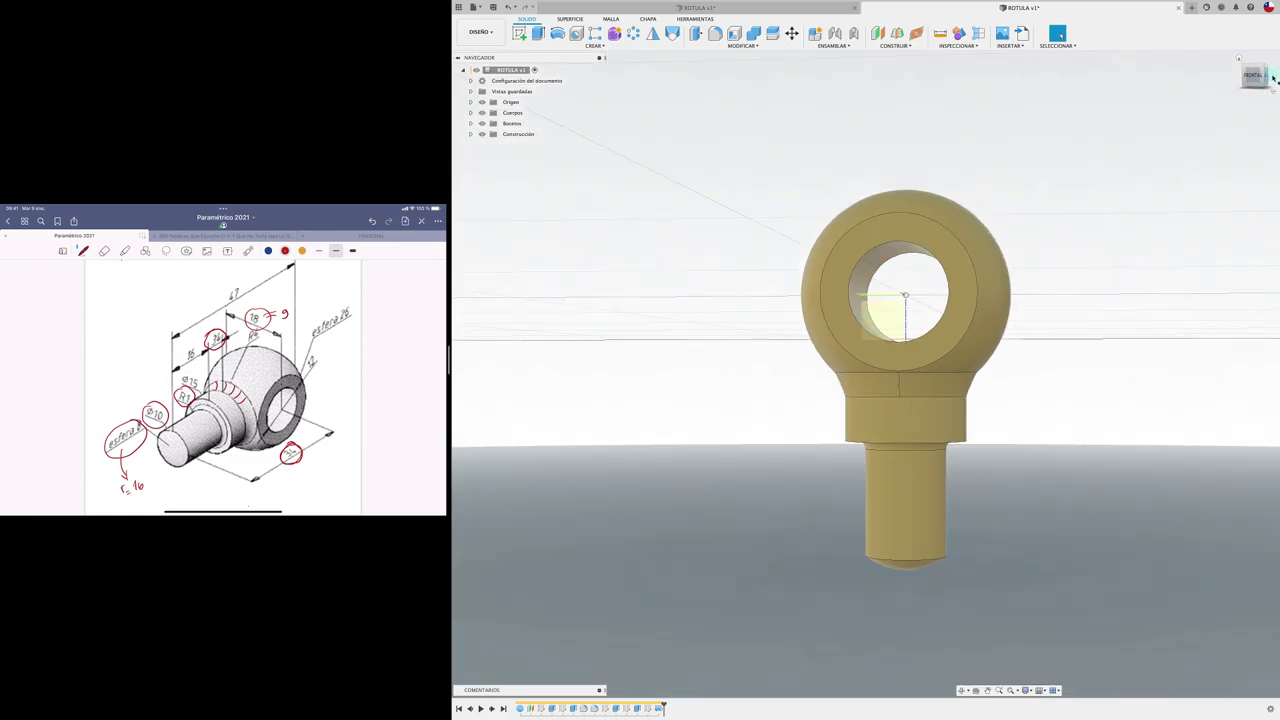
{"action": "left_click", "coordinate": [1270, 80]}
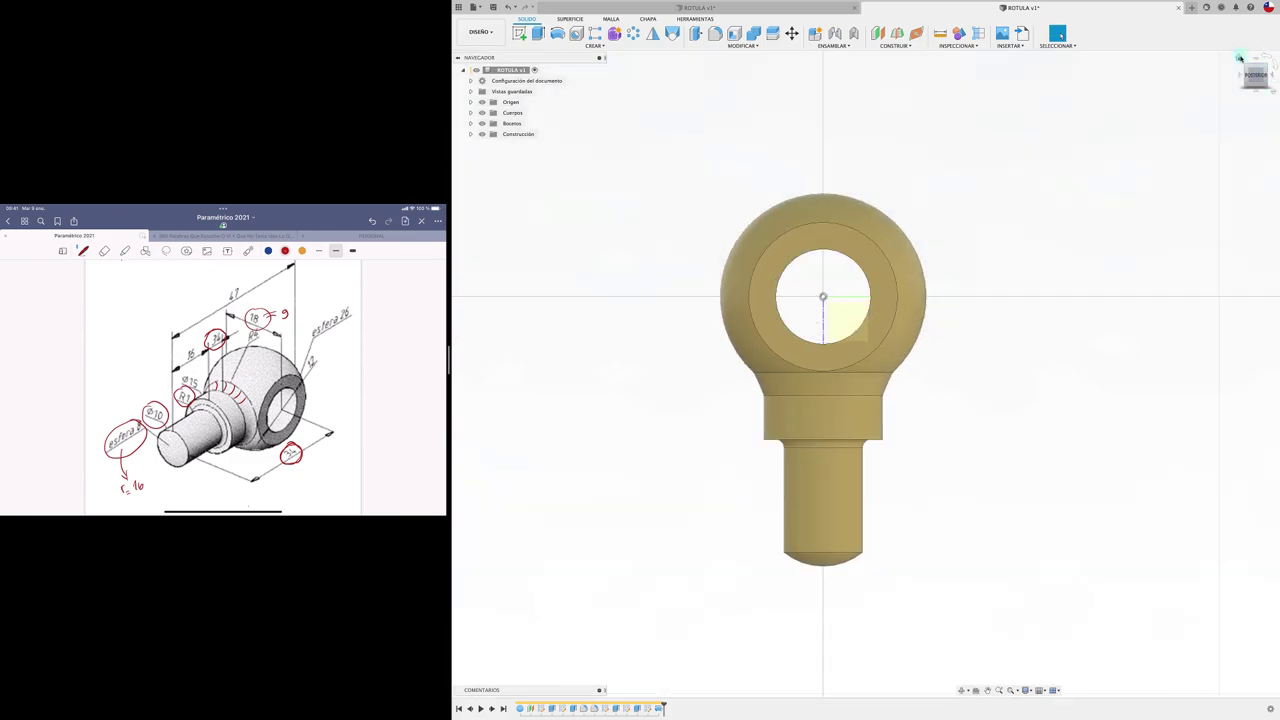
{"action": "left_click", "coordinate": [1240, 58]}
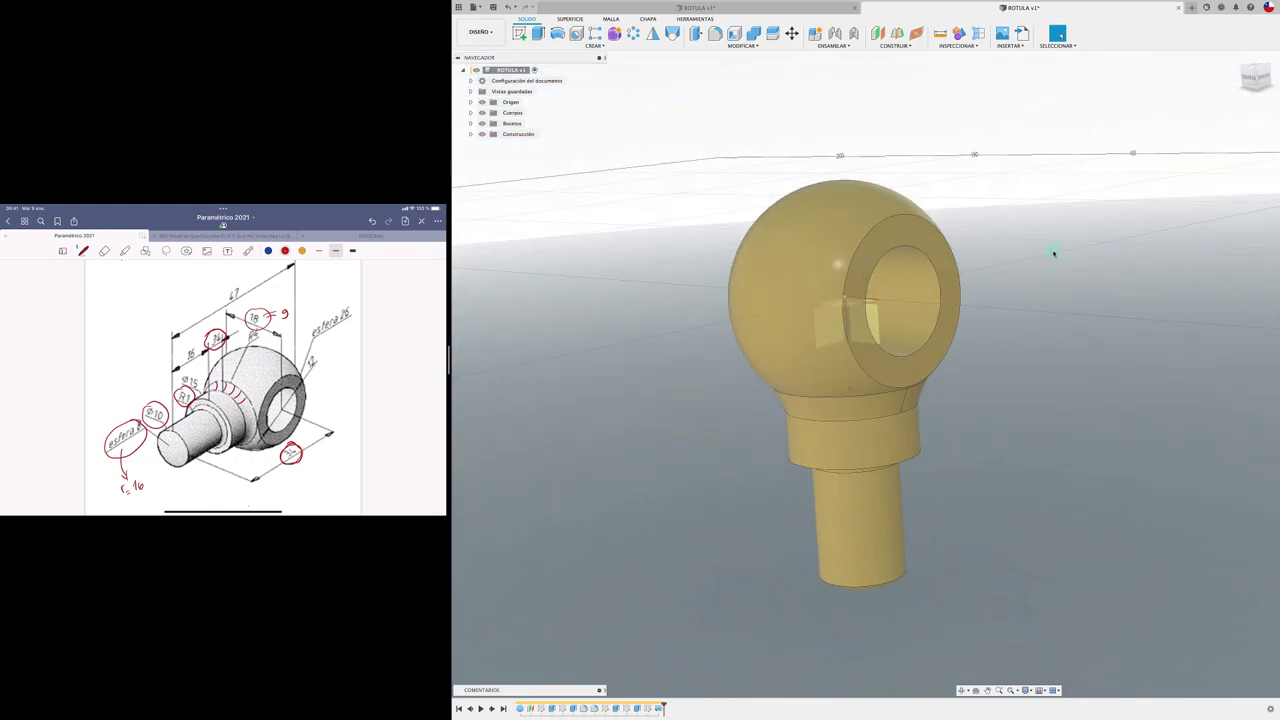